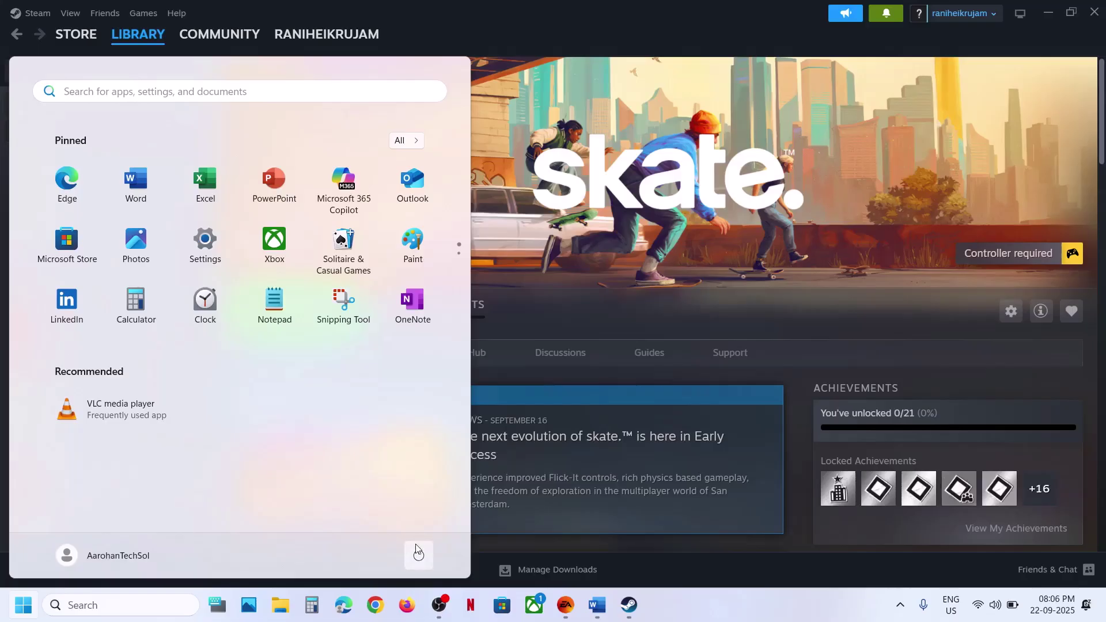
Show the PC's restart option, and highlight the Step 2 heading "Enable/Disable Steam Overlay" in the Word document.
left_click(418, 554)
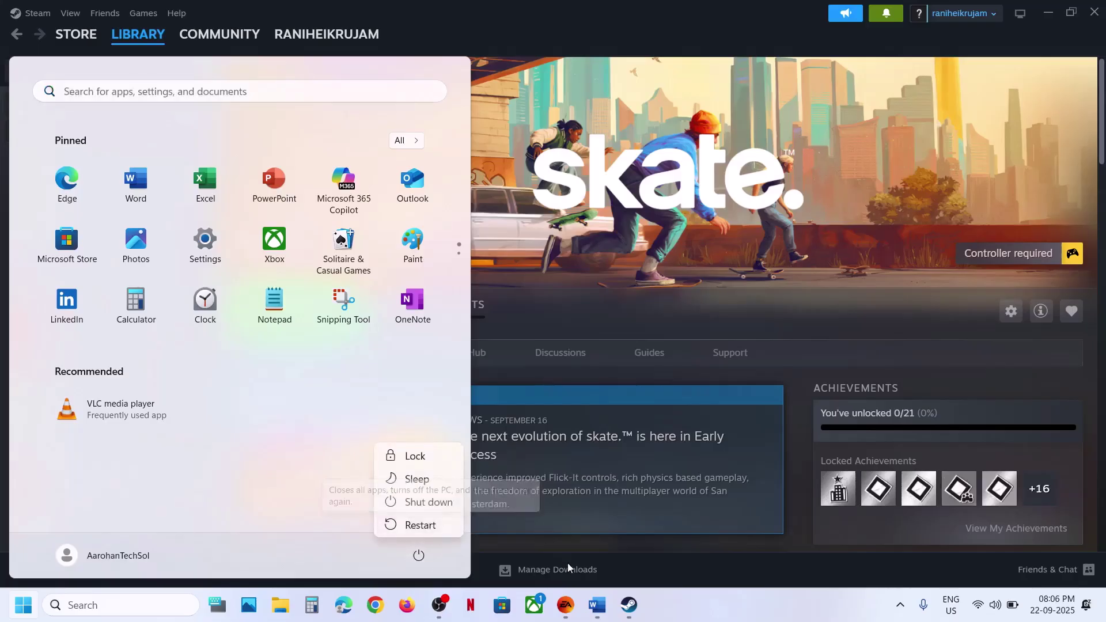
left_click(573, 608)
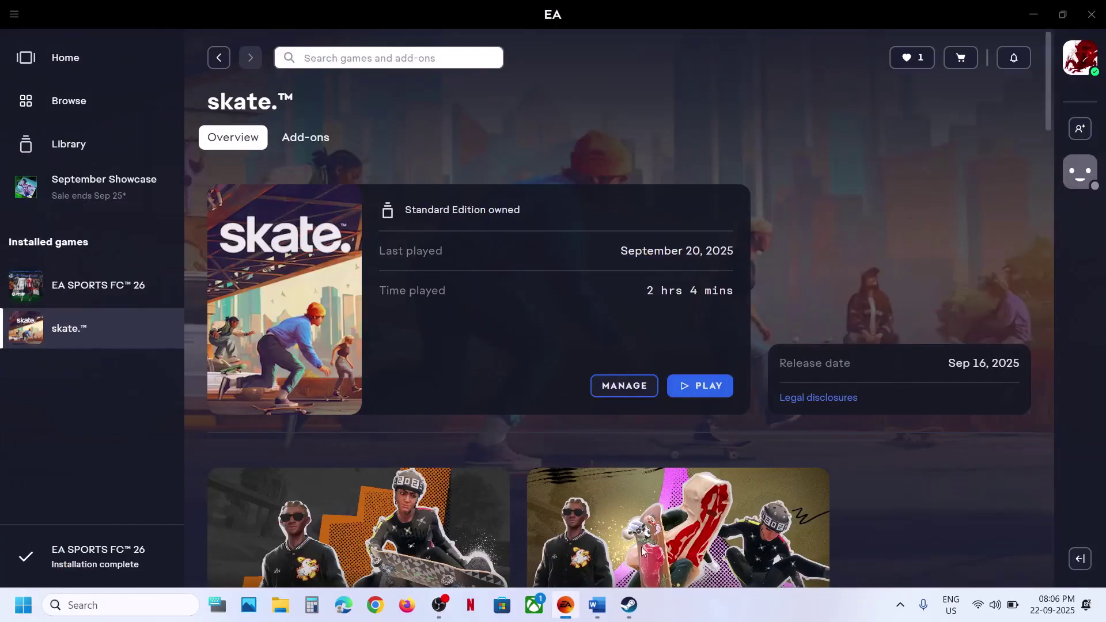
left_click(607, 611)
scroll(357, 317, "down", 4)
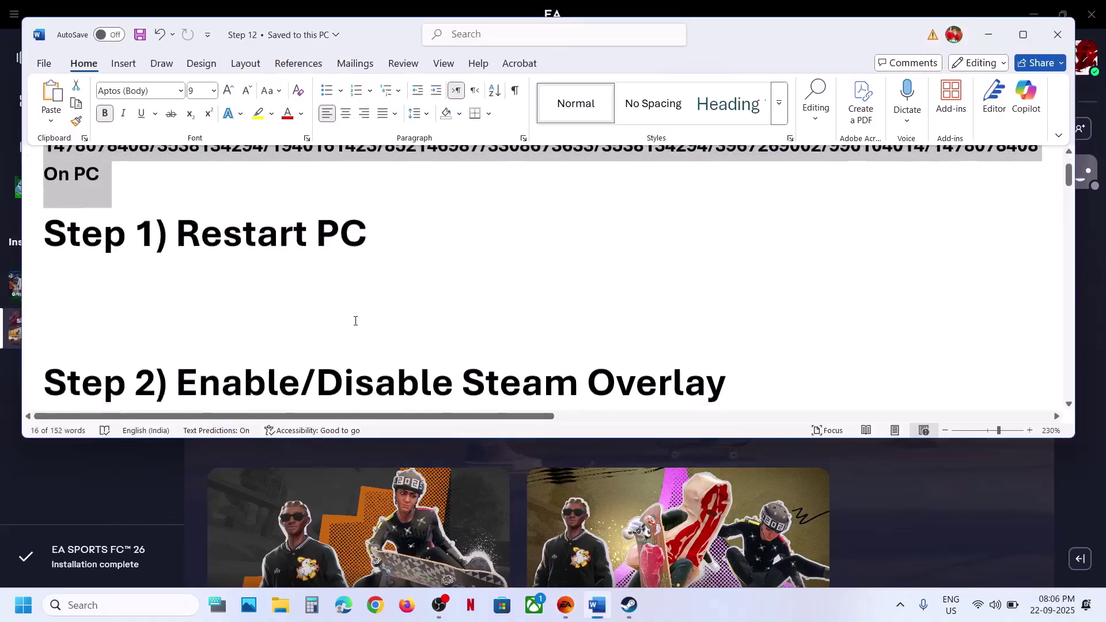
left_click_drag(175, 274, 726, 275)
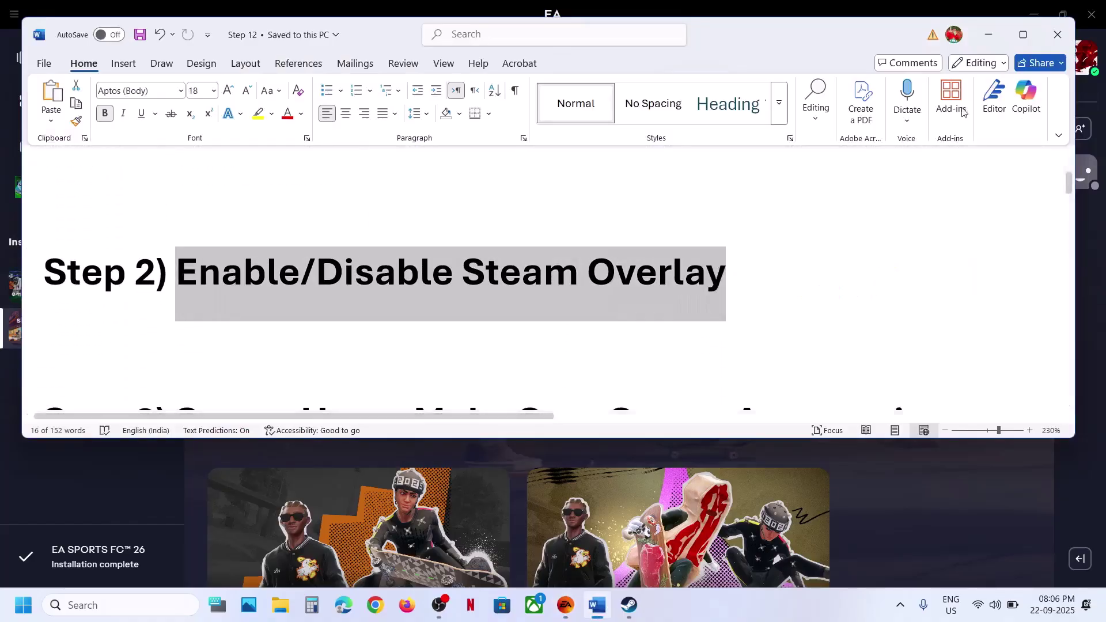
left_click(989, 35)
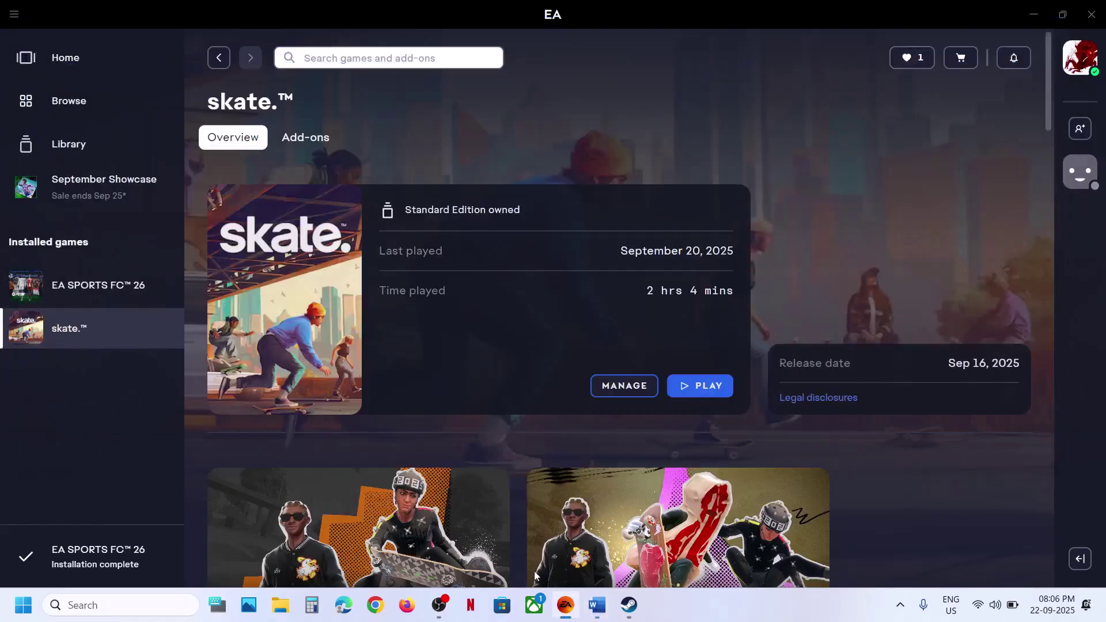
Switch to Steam and toggle the global "Enable the Steam Overlay while in-game" setting off and back on.
left_click(628, 599)
scroll(133, 360, "up", 10)
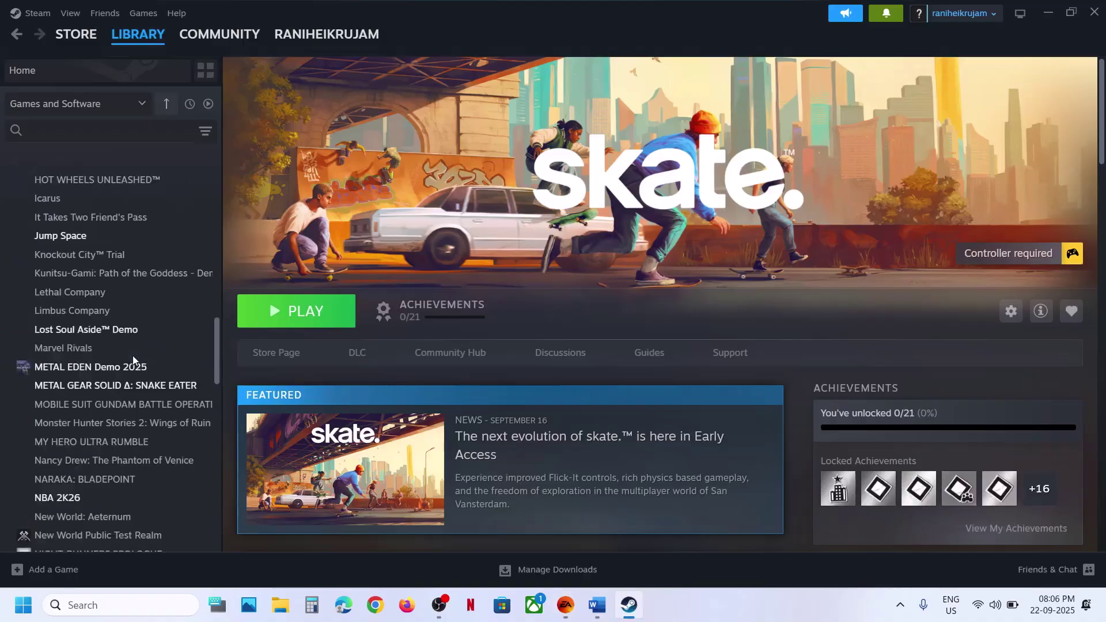
scroll(132, 360, "up", 10)
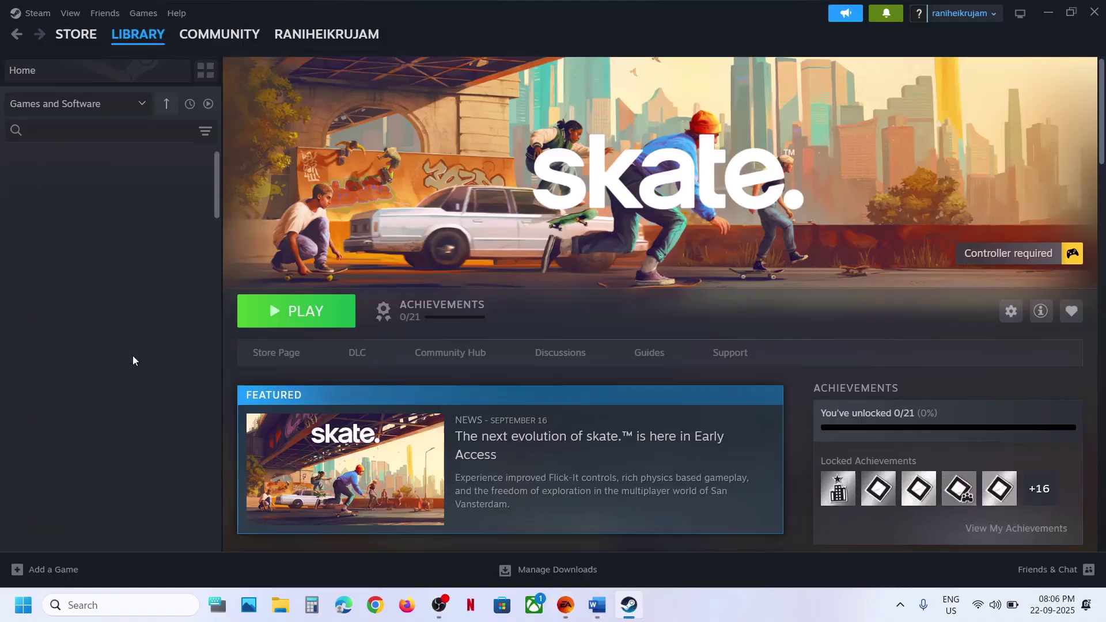
left_click(38, 17)
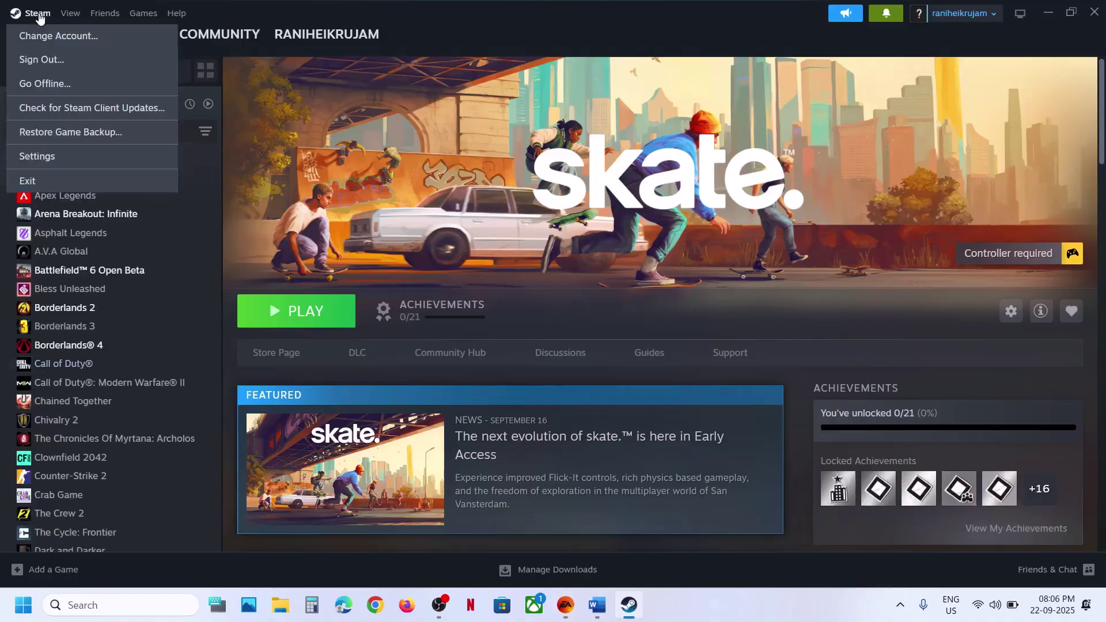
left_click(54, 154)
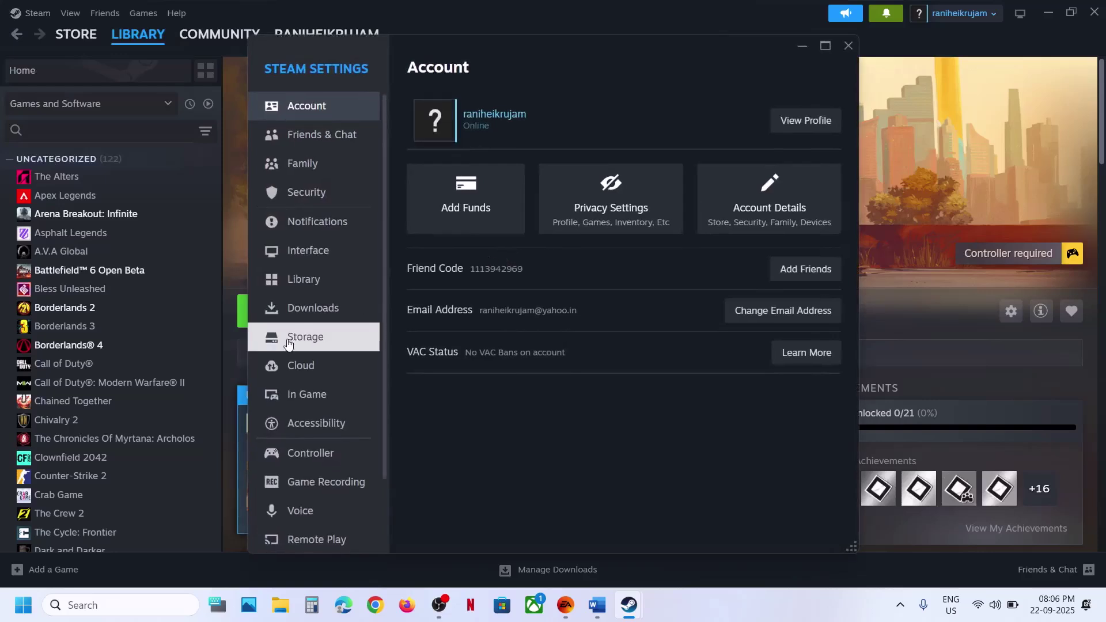
left_click(312, 397)
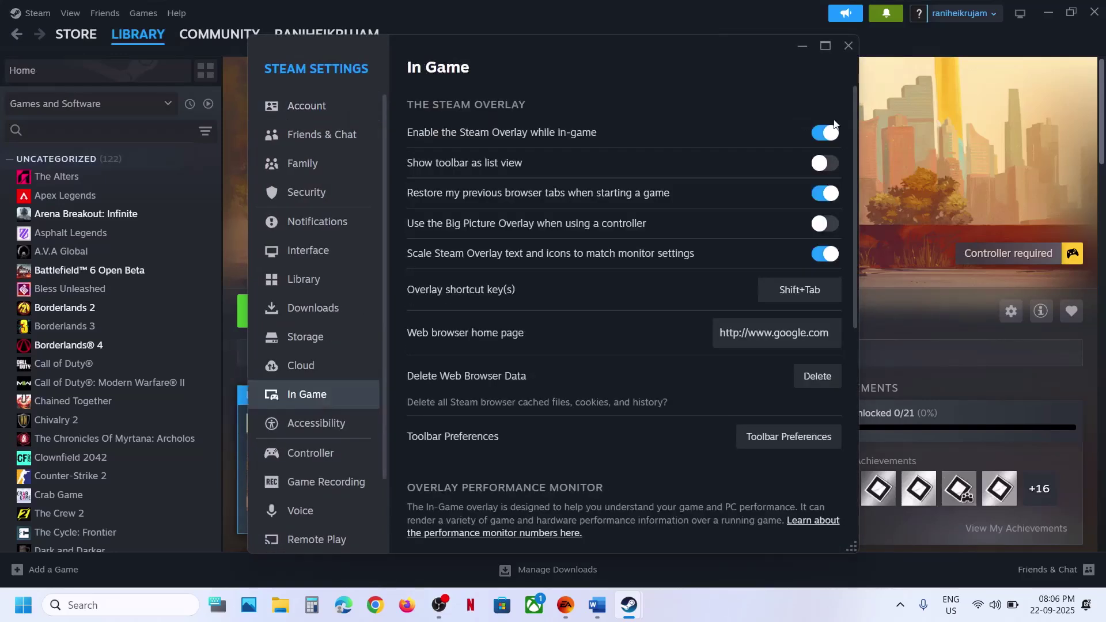
left_click(821, 137)
left_click(835, 133)
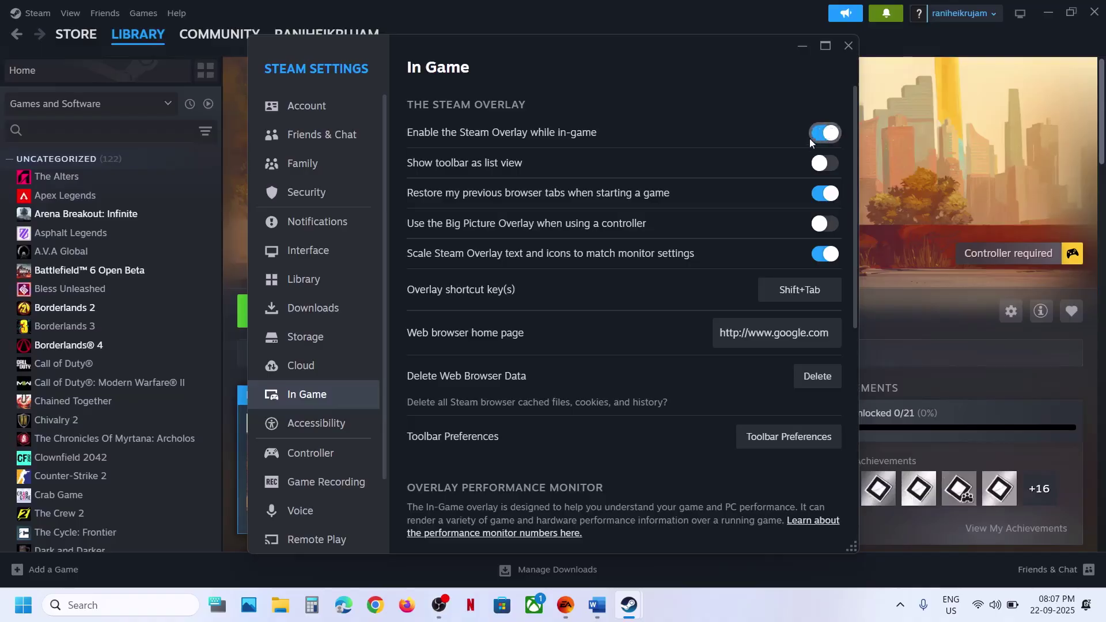
left_click(847, 47)
Toggle the Steam Overlay off and back on in the properties of skate., and close the properties.
scroll(176, 324, "down", 8)
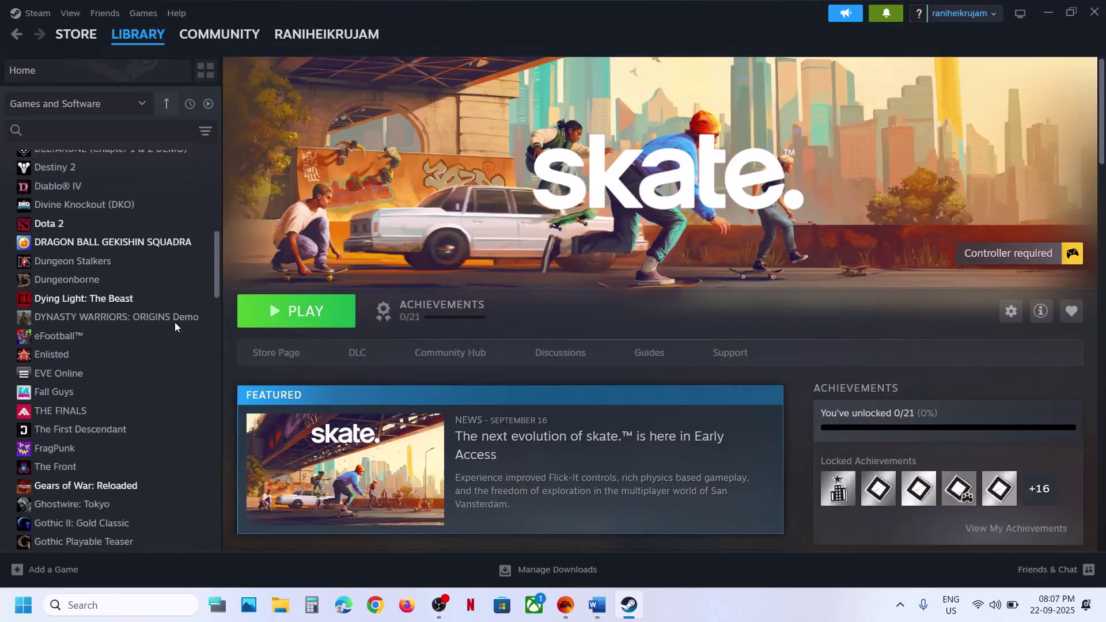
scroll(176, 326, "down", 15)
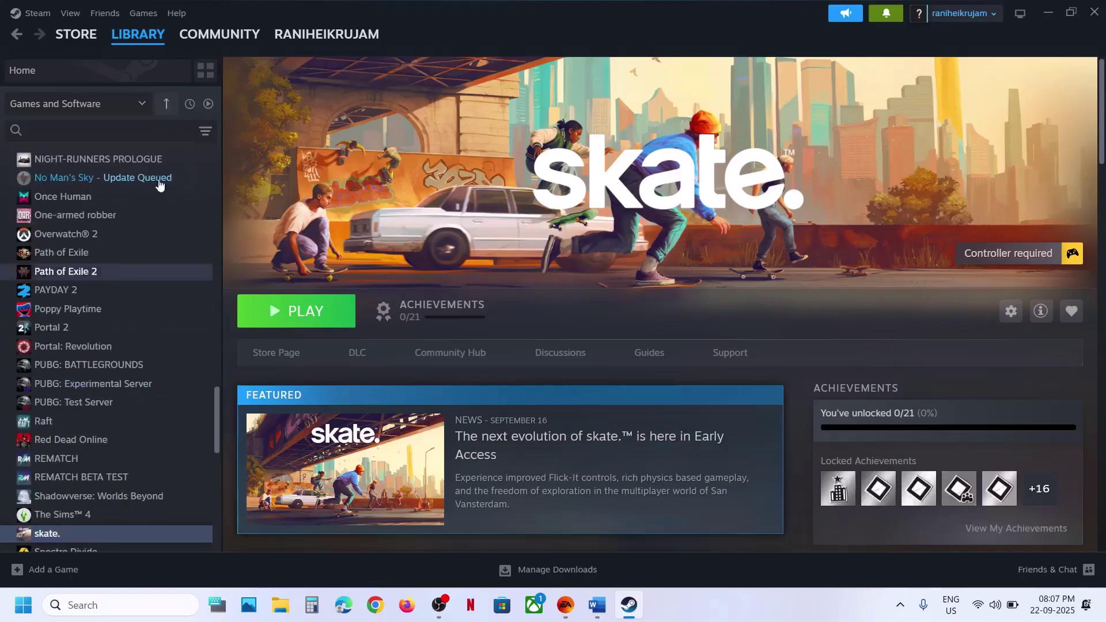
scroll(46, 455, "down", 4)
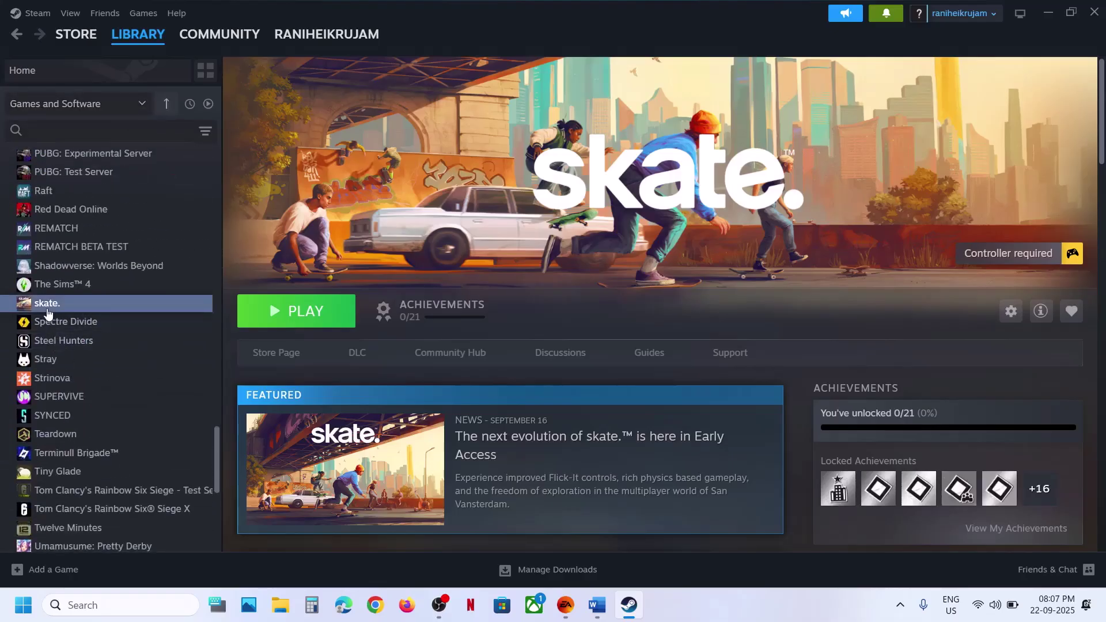
right_click(47, 313)
left_click(86, 421)
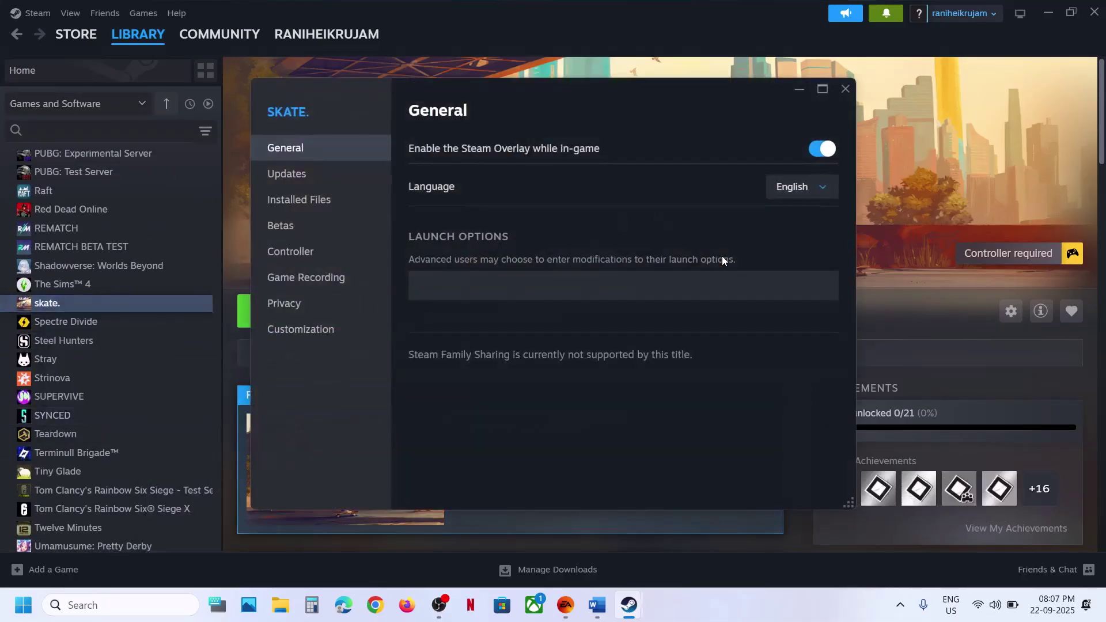
left_click(821, 151)
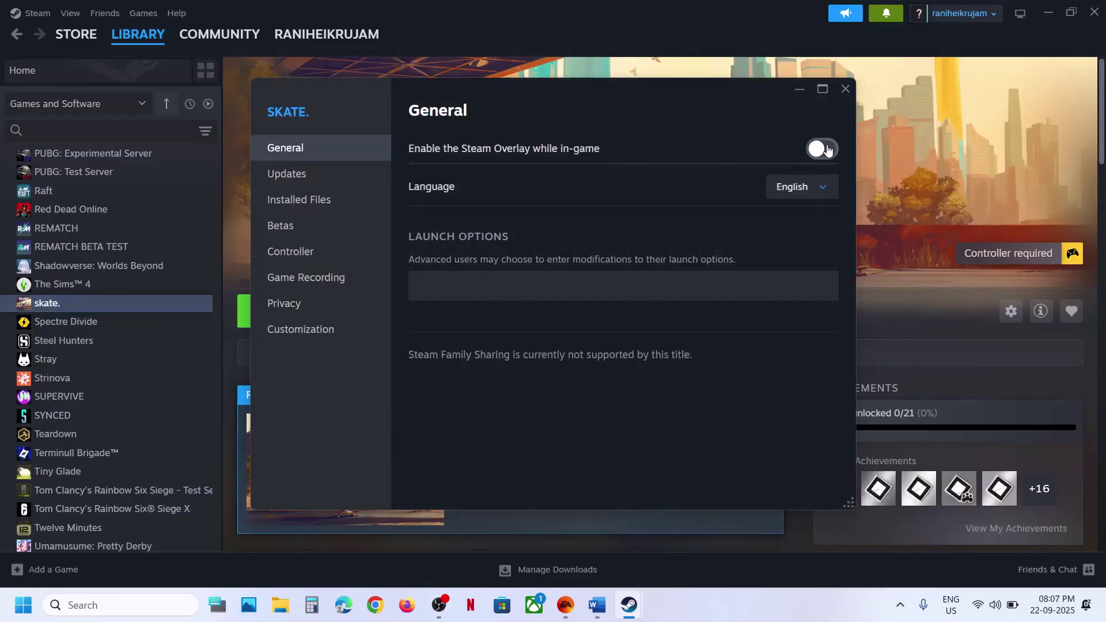
left_click(822, 151)
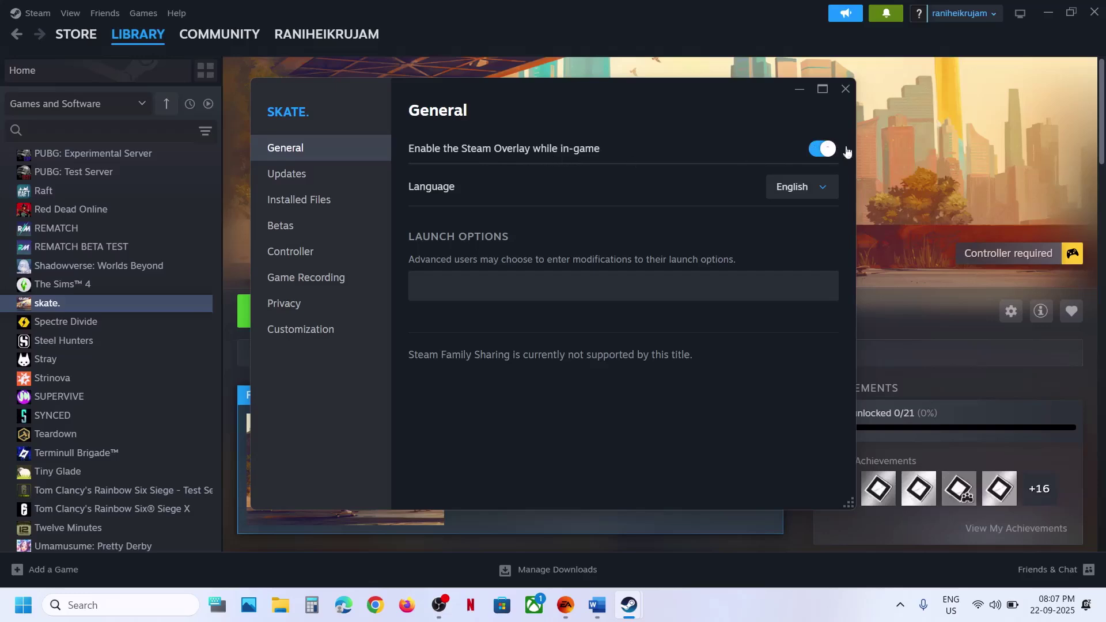
left_click(844, 91)
Switch to the Word document and read Step 3 about linking the Steam account to the EA account.
left_click(597, 615)
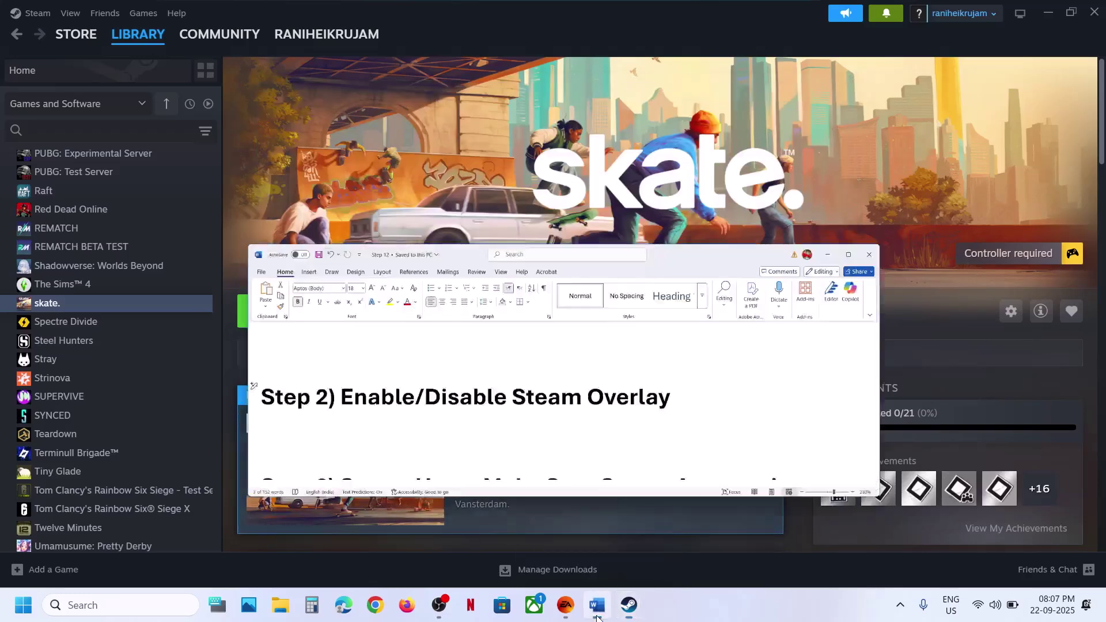
scroll(413, 322, "down", 5)
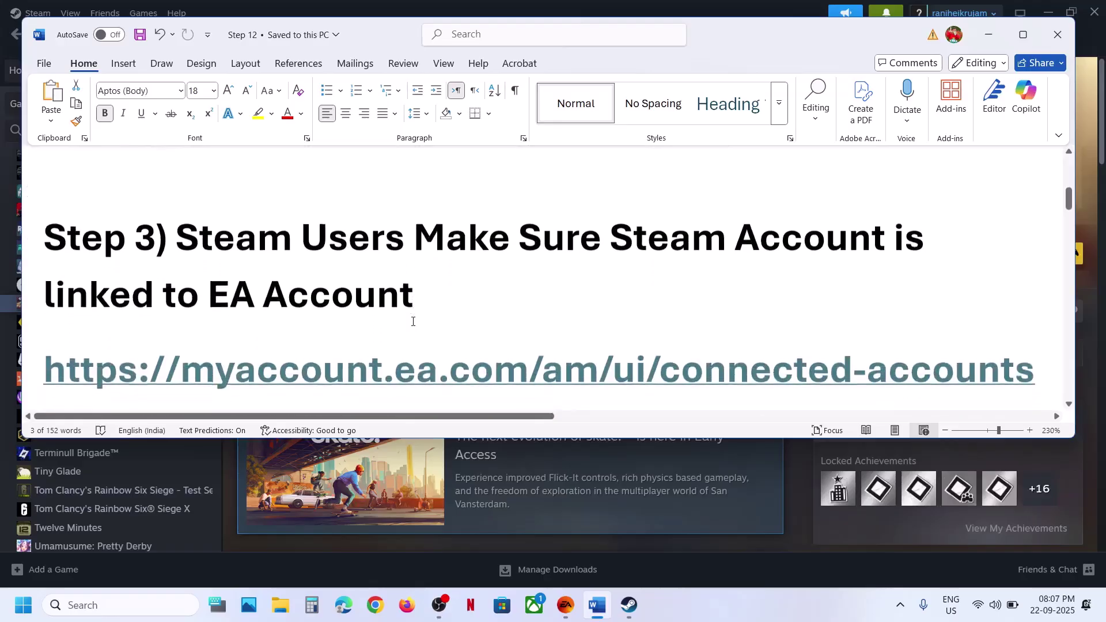
left_click_drag(317, 241, 466, 282)
left_click(467, 282)
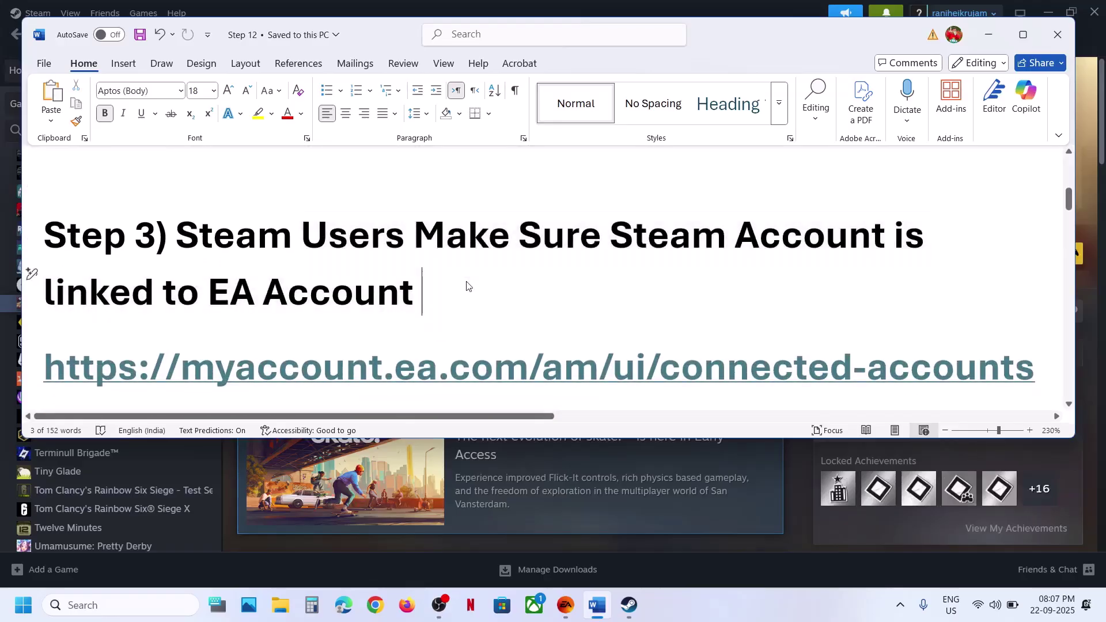
scroll(467, 282, "down", 2)
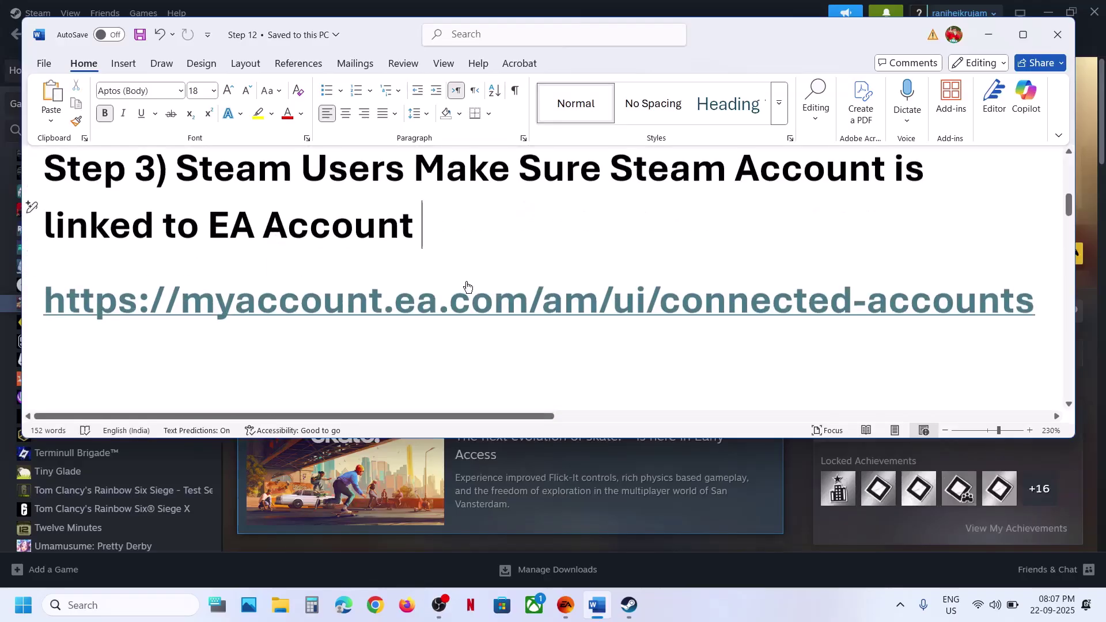
Open the document's EA connected-accounts link in the browser and check the Steam entry among the linked accounts.
left_click(438, 310)
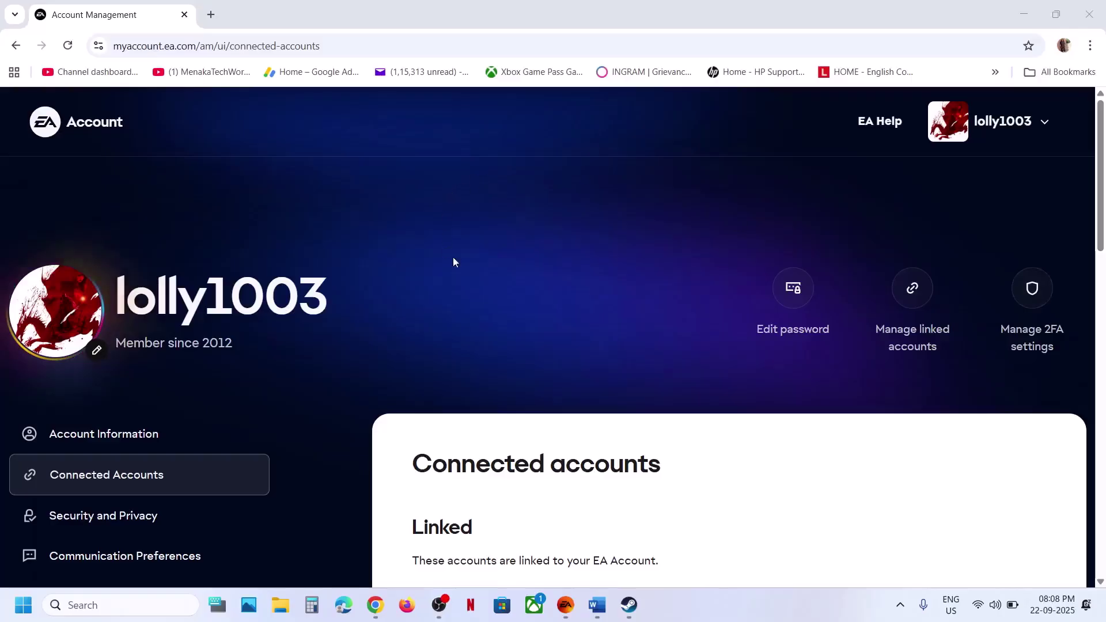
scroll(276, 337, "down", 1)
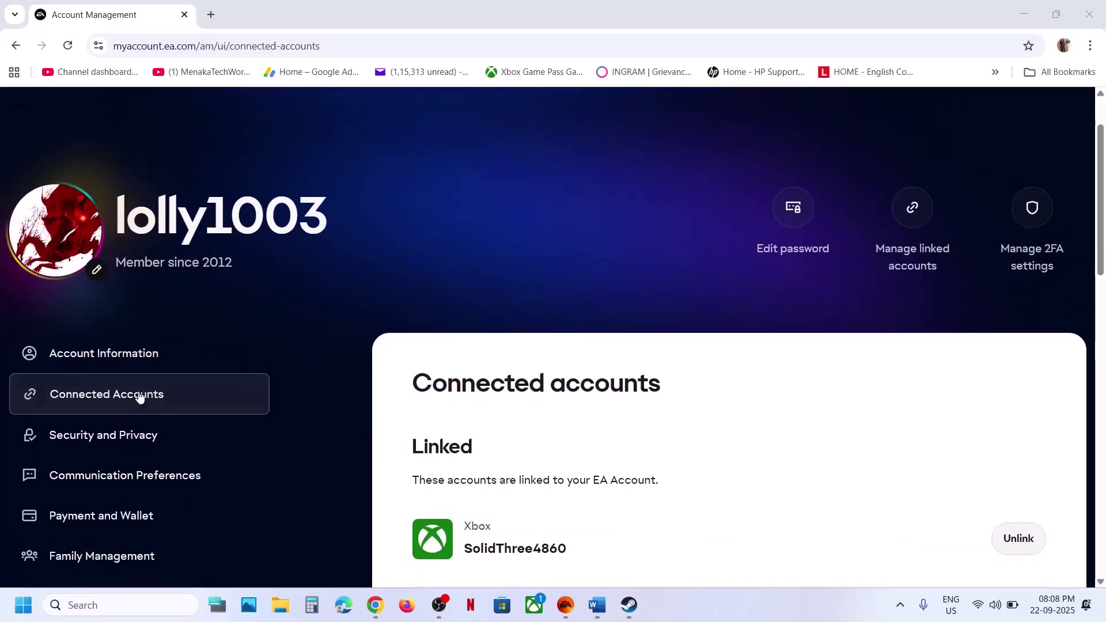
scroll(587, 452, "down", 4)
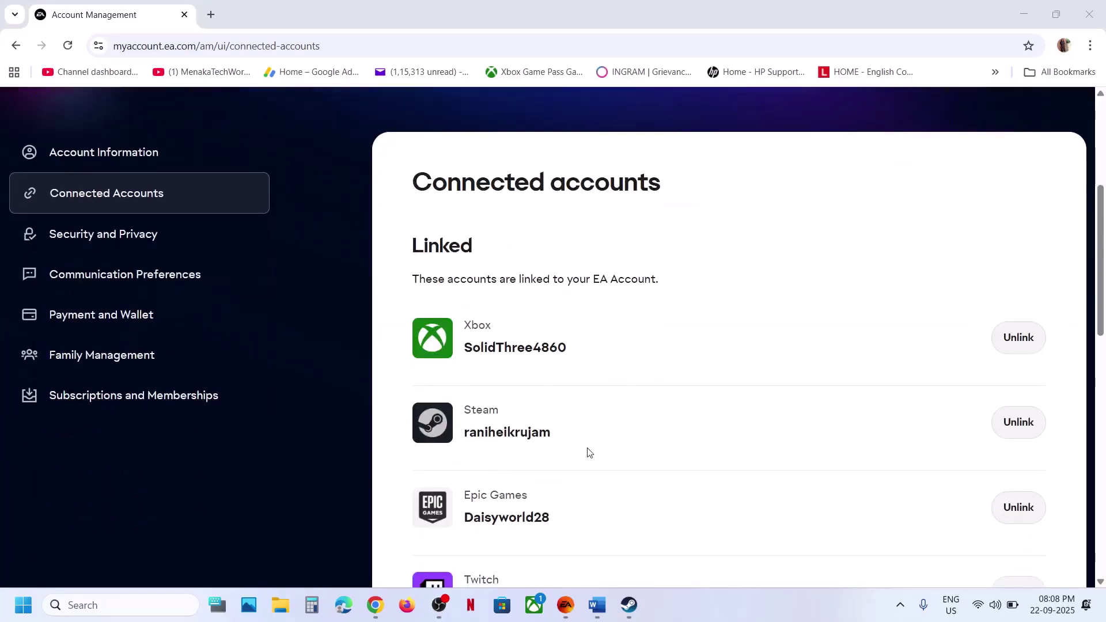
left_click(468, 344)
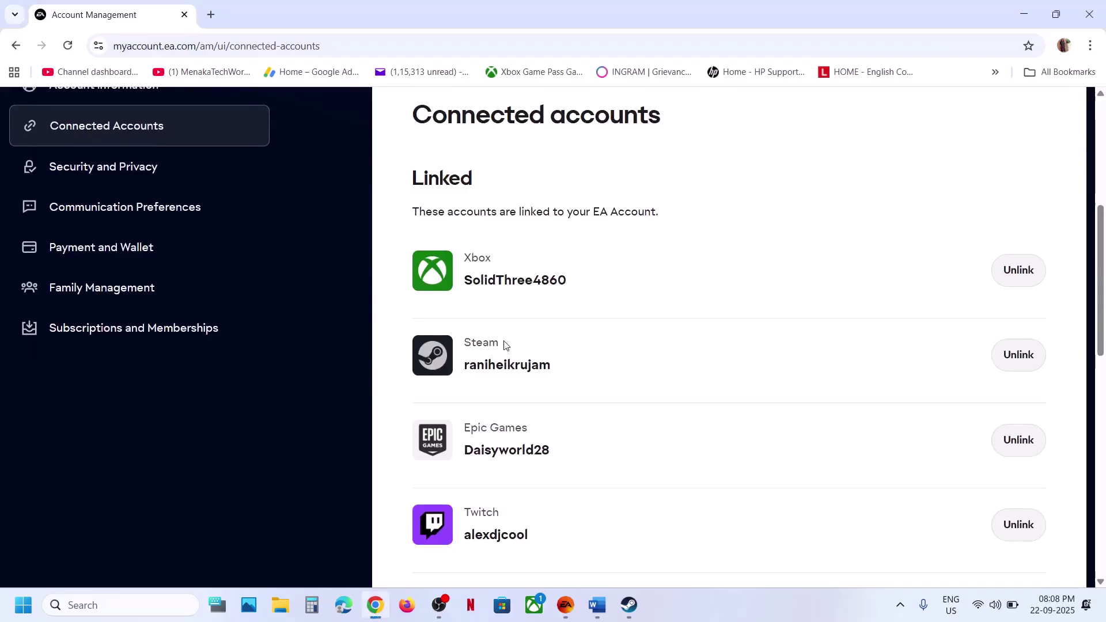
double_click(504, 346)
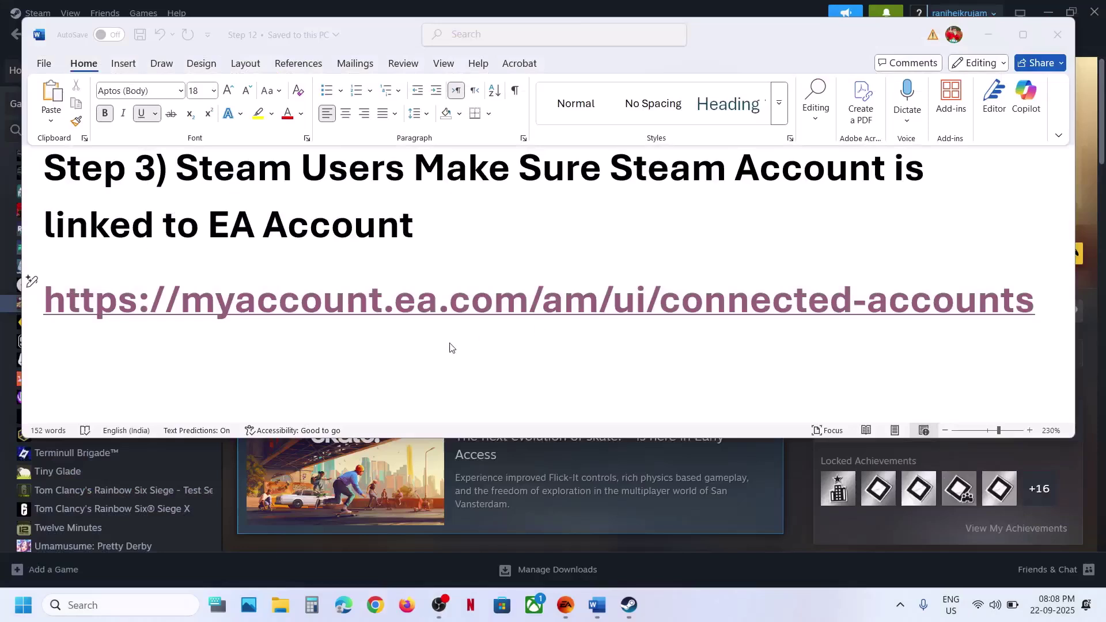
Highlight and read Step 4 in the Word document about creating a new EA account with the same email as Steam.
scroll(451, 348, "down", 5)
left_click(258, 269)
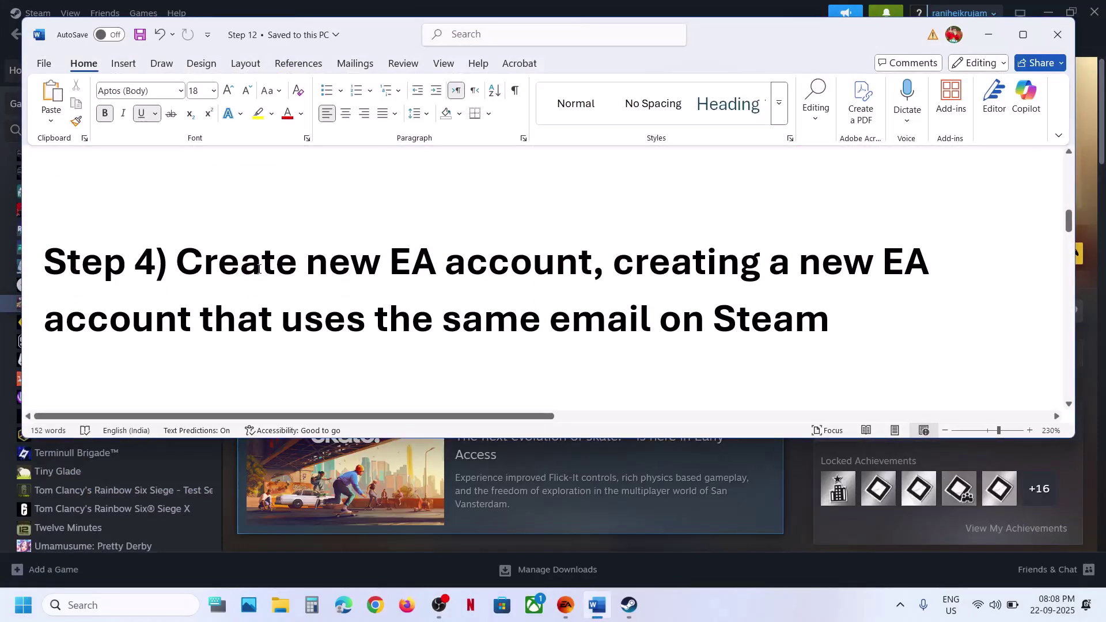
left_click_drag(259, 269, 540, 281)
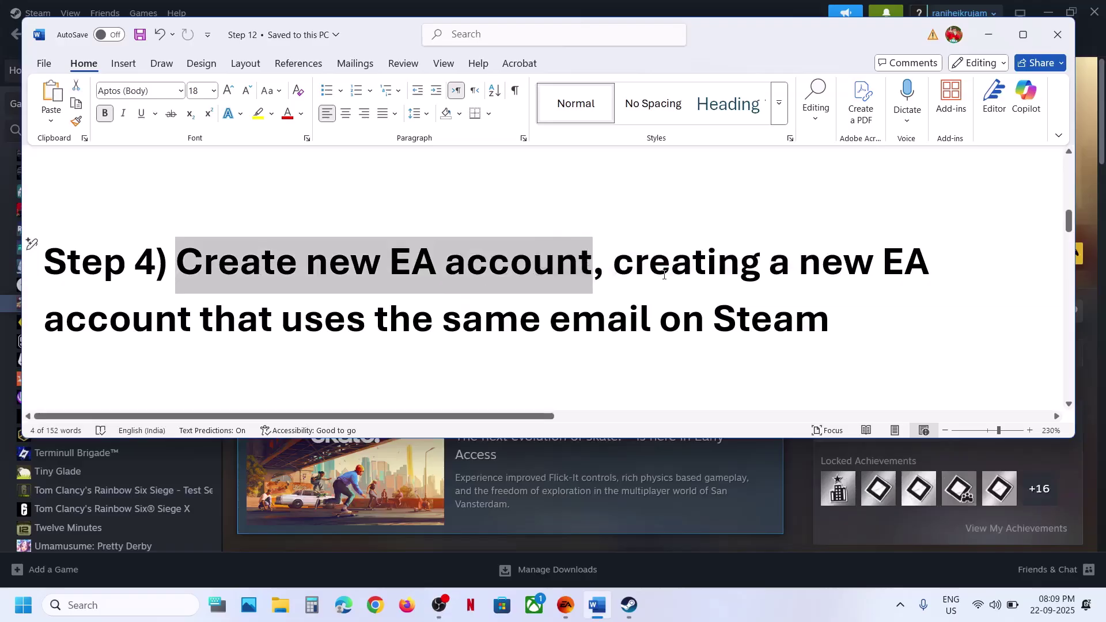
left_click_drag(663, 275, 734, 316)
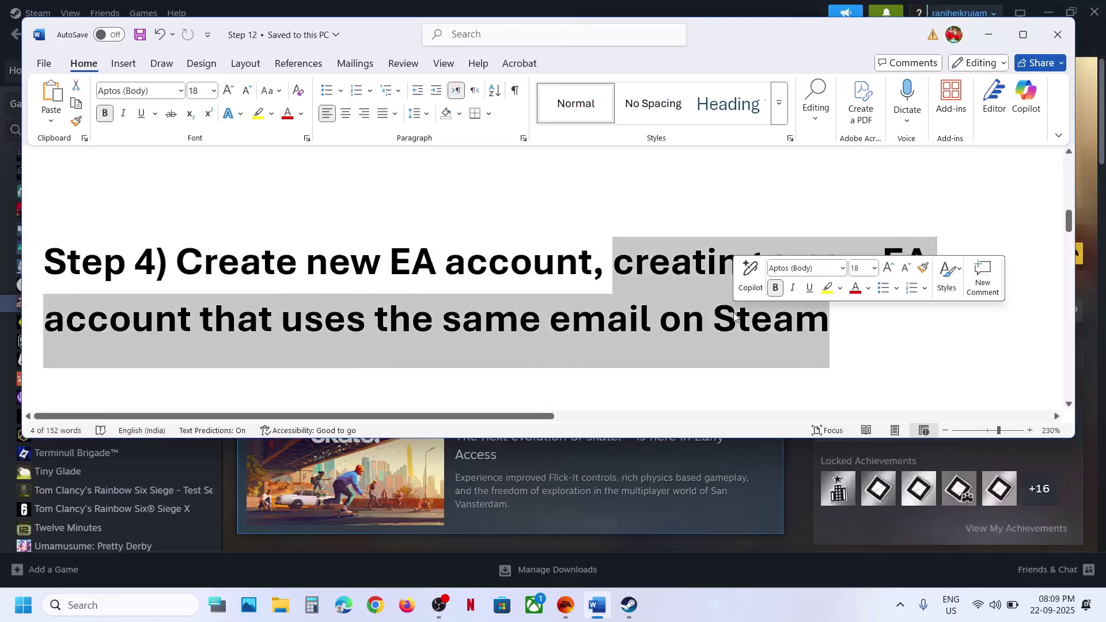
left_click(735, 316)
left_click(816, 326, "shift")
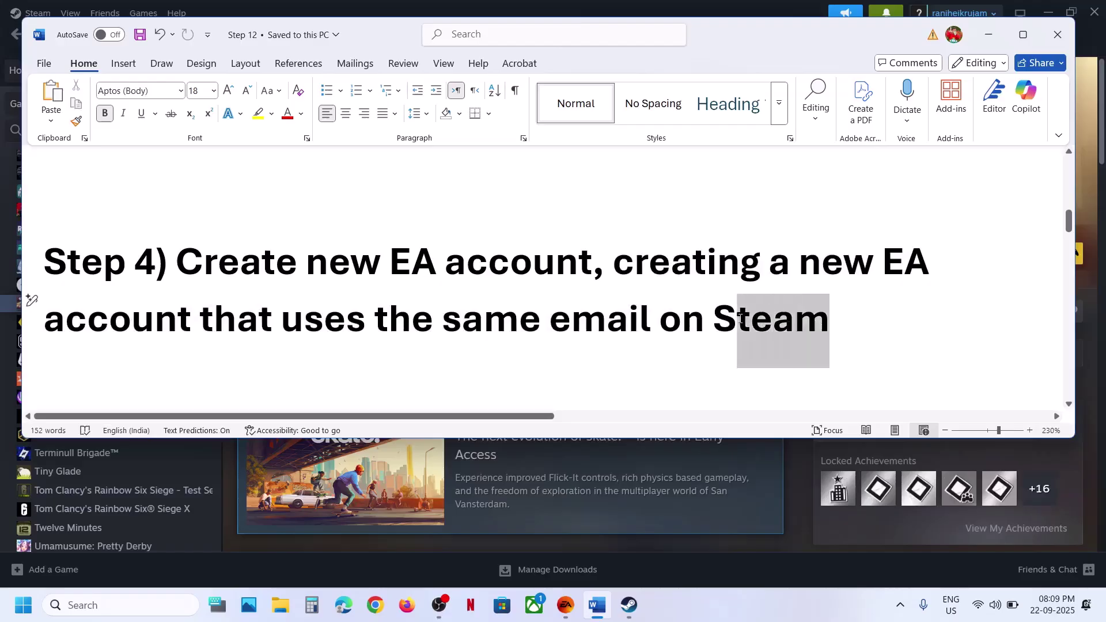
left_click_drag(638, 276, 875, 271)
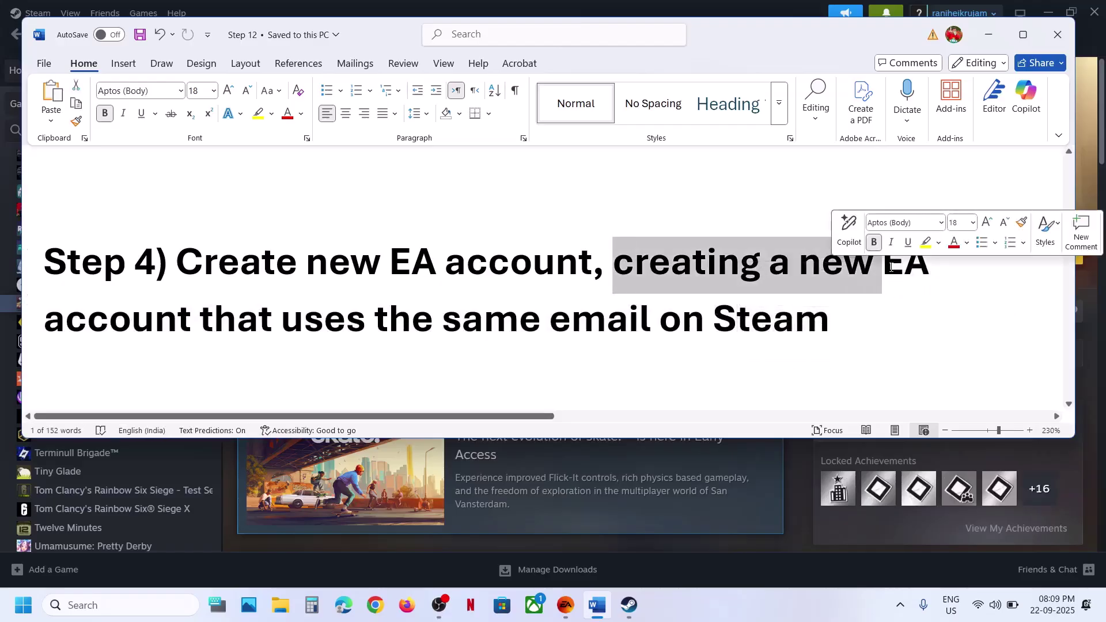
left_click(323, 320)
Highlight "Switch to a different network" in Step 5 of the document and show the available Wi-Fi networks.
scroll(317, 329, "down", 2)
scroll(317, 328, "down", 2)
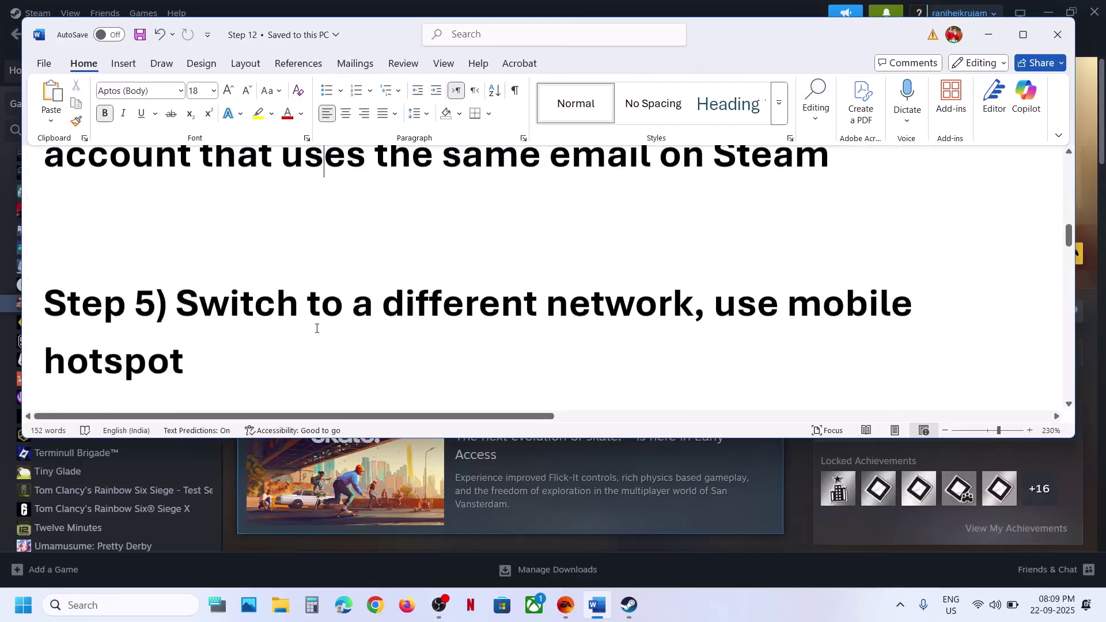
left_click_drag(213, 301, 689, 306)
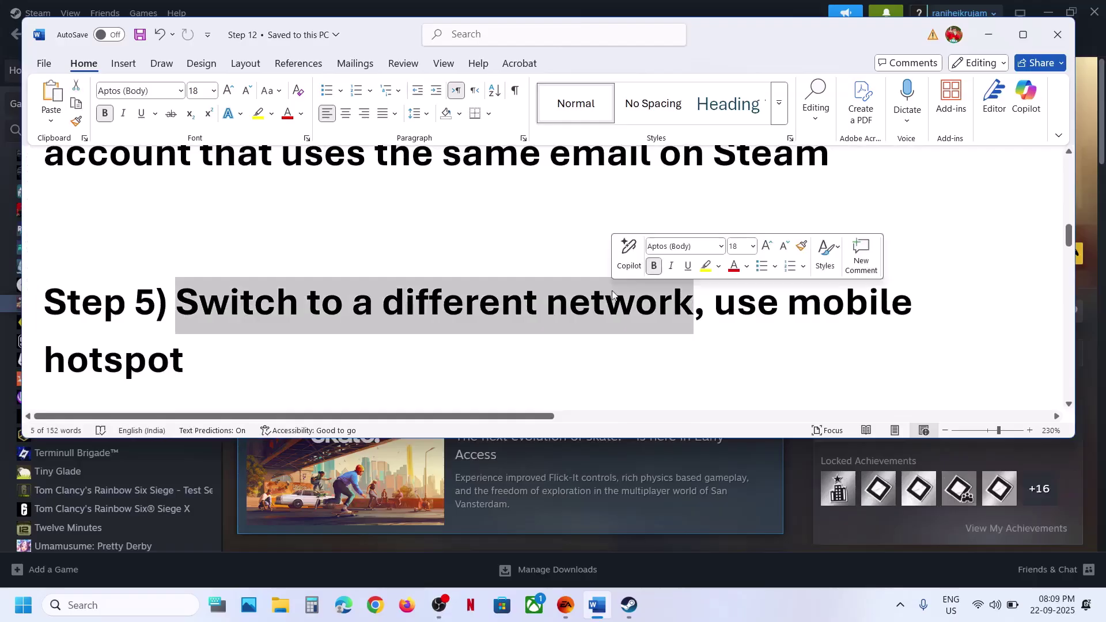
left_click(995, 608)
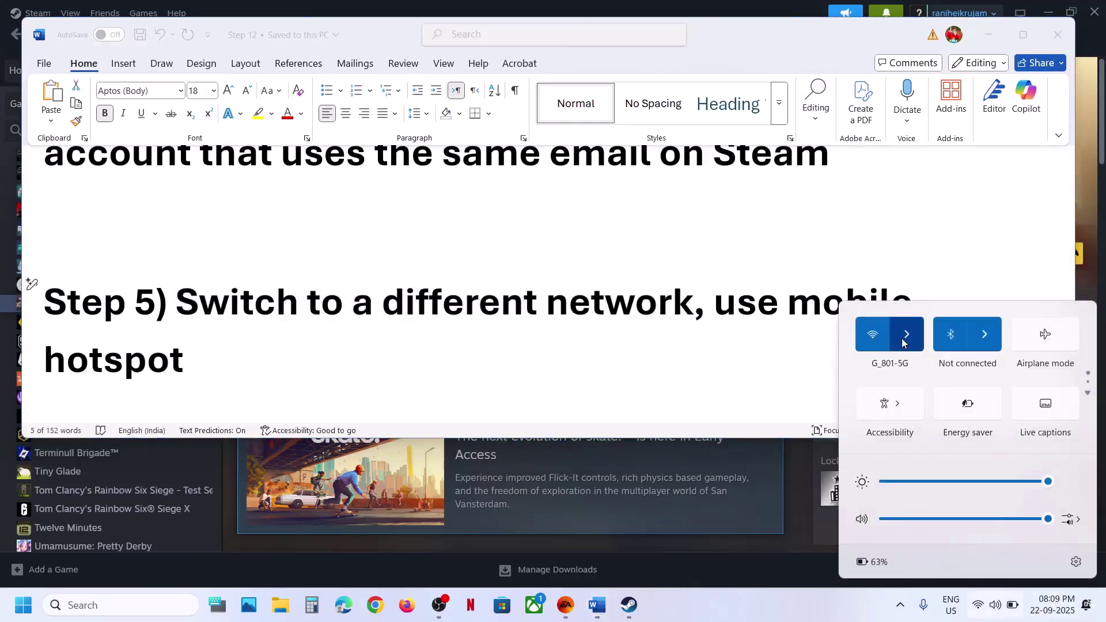
left_click(907, 334)
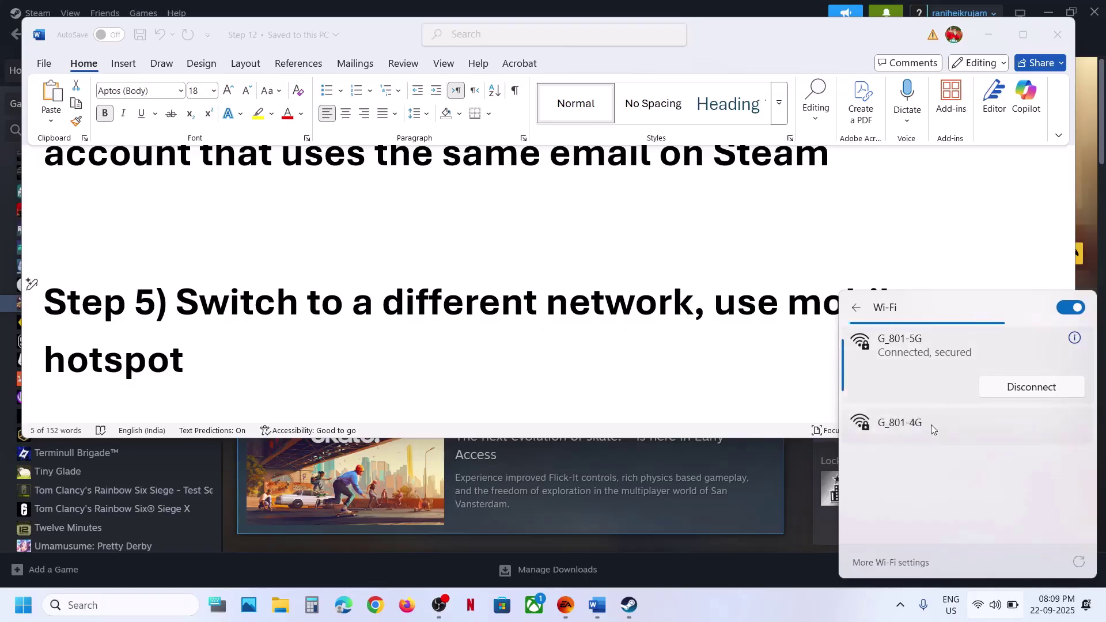
Connect to the G_801-4G Wi-Fi network and highlight "use mobile hotspot" in Step 5 of the document.
left_click(926, 425)
left_click(1014, 454)
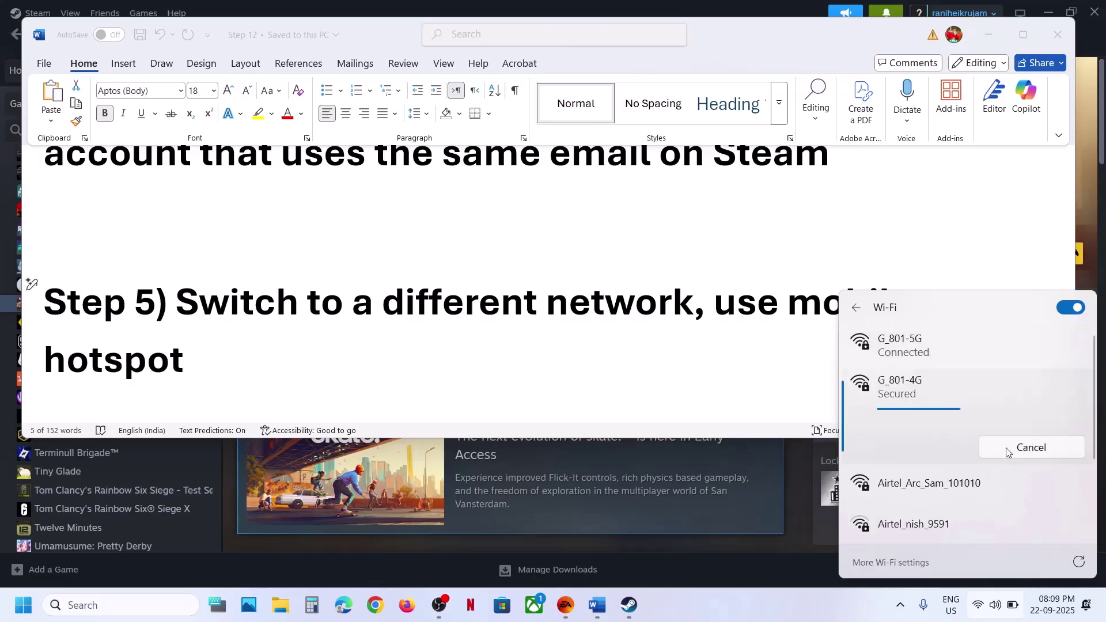
left_click(722, 304)
left_click_drag(722, 304, 476, 353)
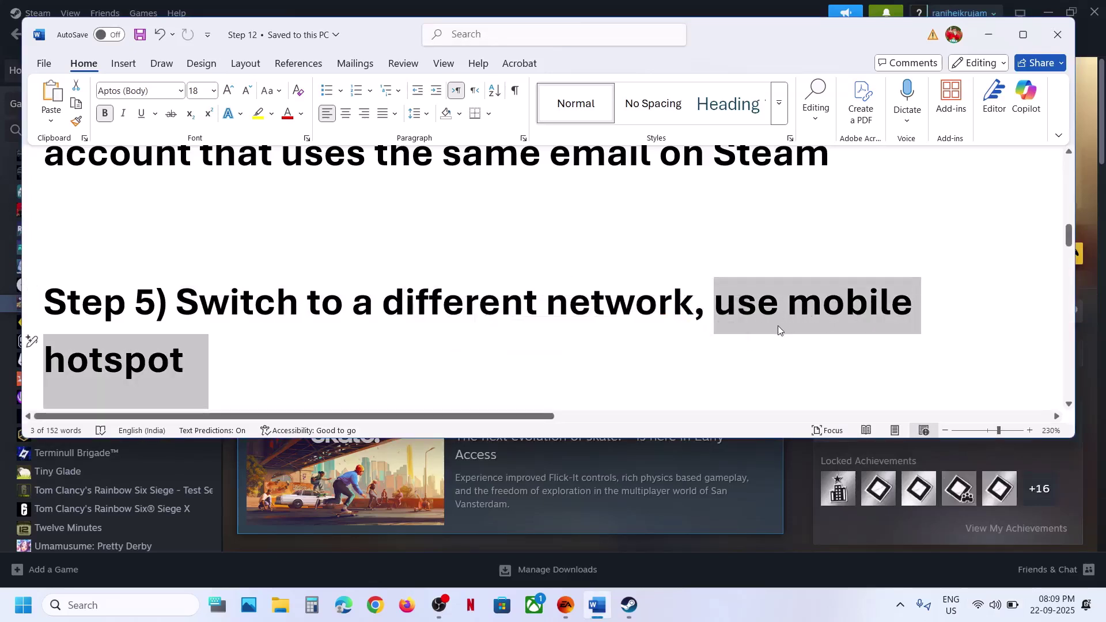
Show the available Wi-Fi networks again, and return to the document.
left_click(994, 605)
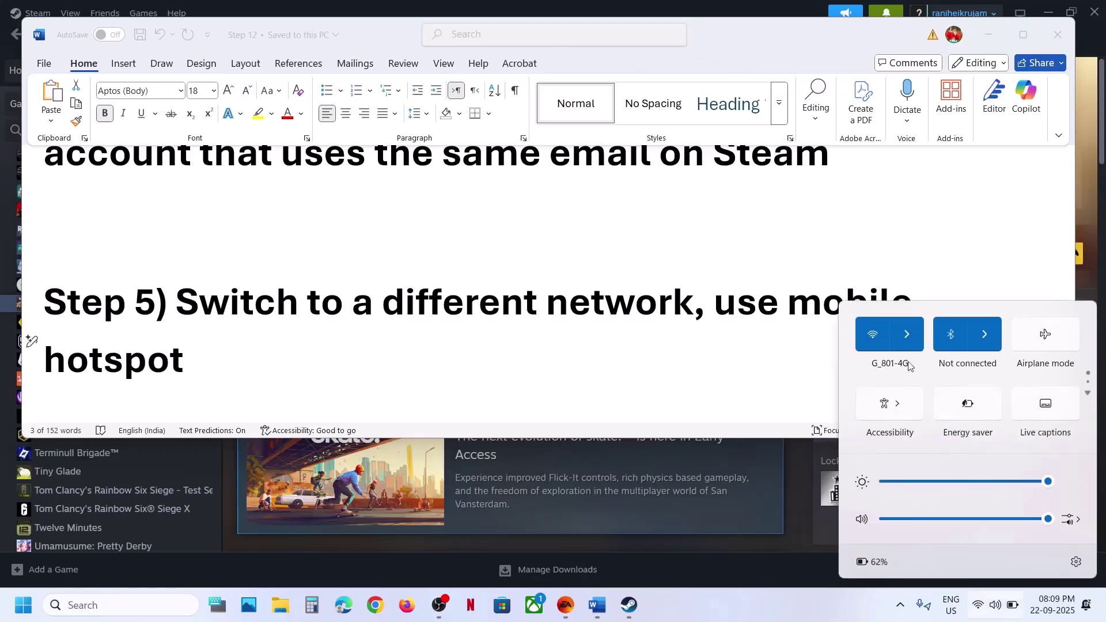
left_click(907, 336)
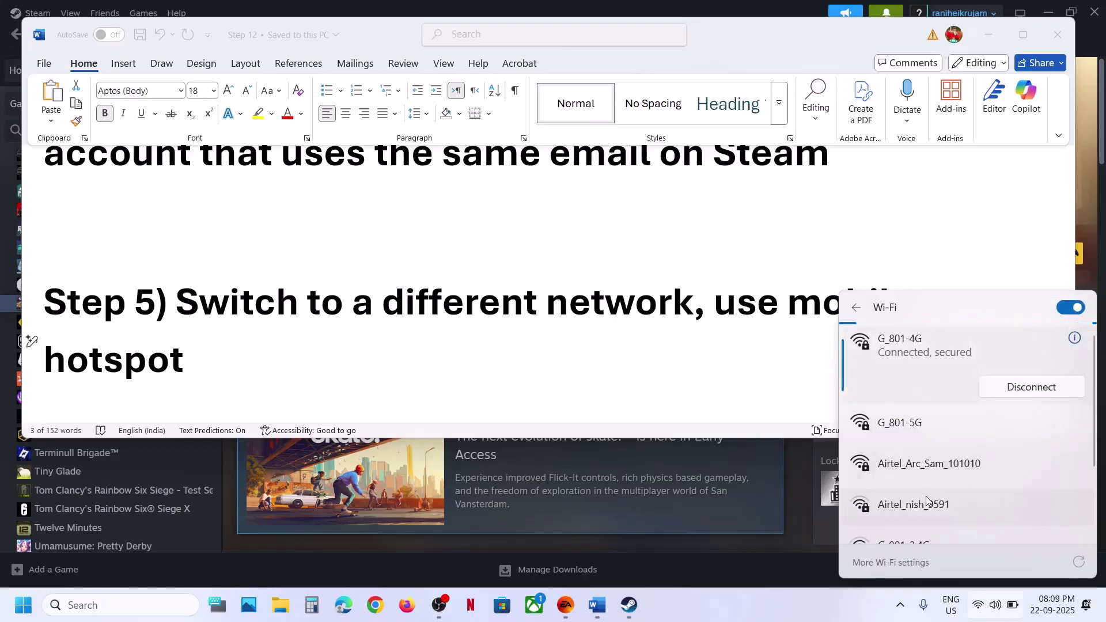
left_click(578, 340)
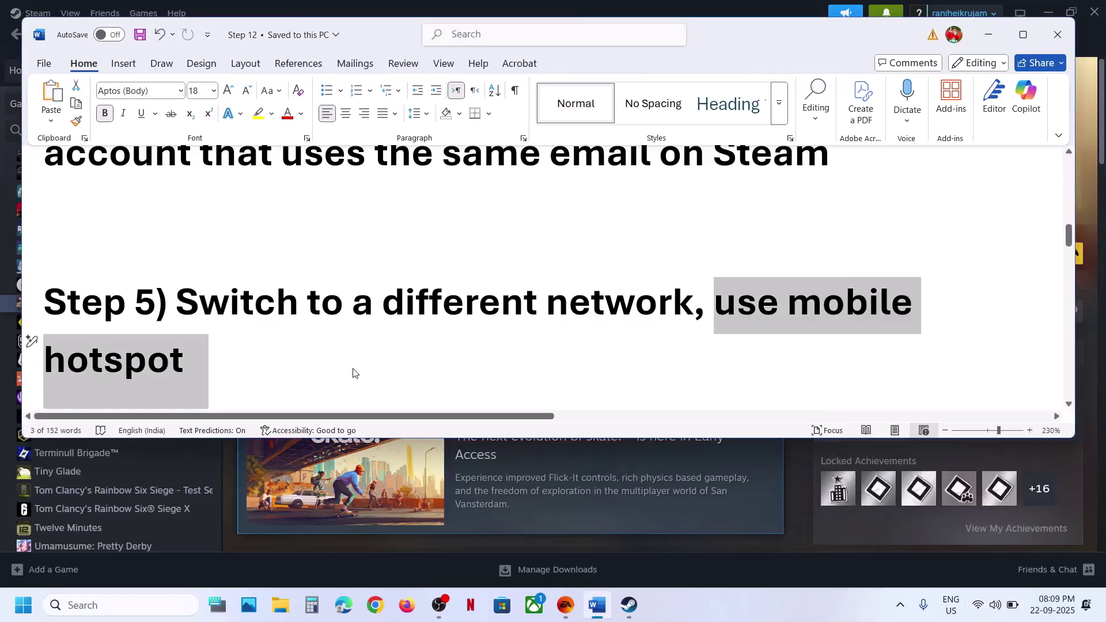
Highlight "manual DNS server to automatic" in Step 6 of the document and open Control Panel.
scroll(353, 374, "down", 5)
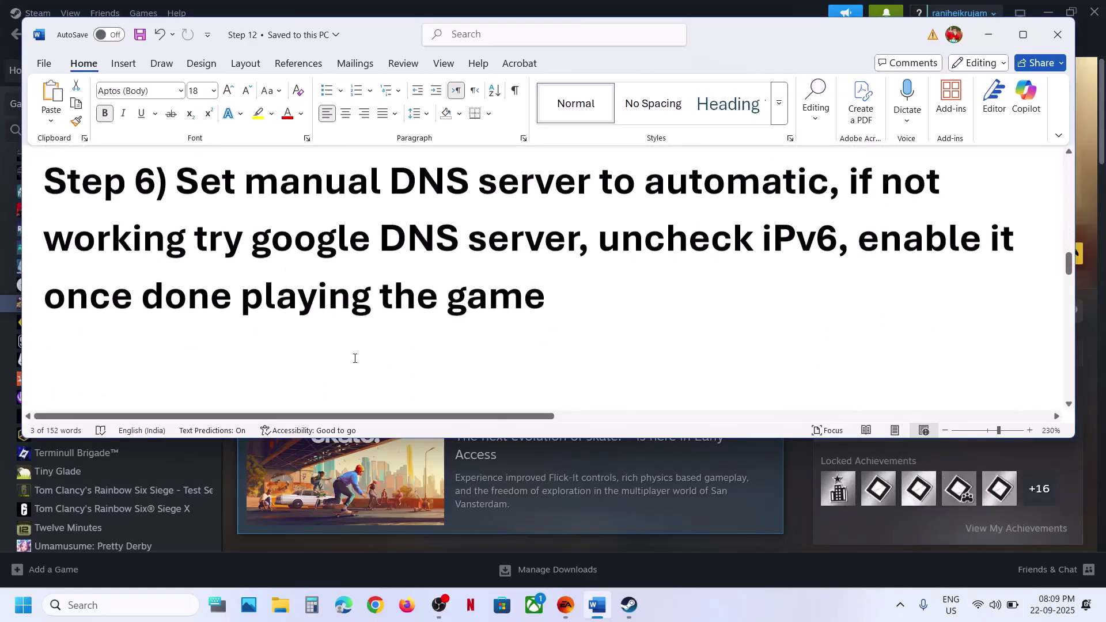
left_click_drag(256, 194, 827, 190)
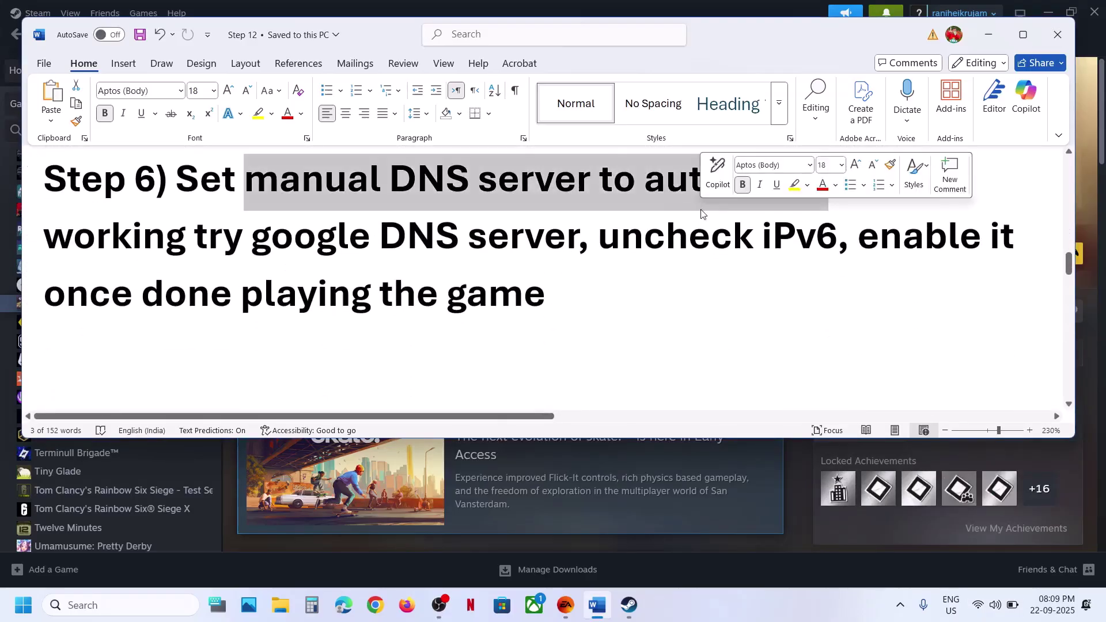
left_click(140, 606)
type("control")
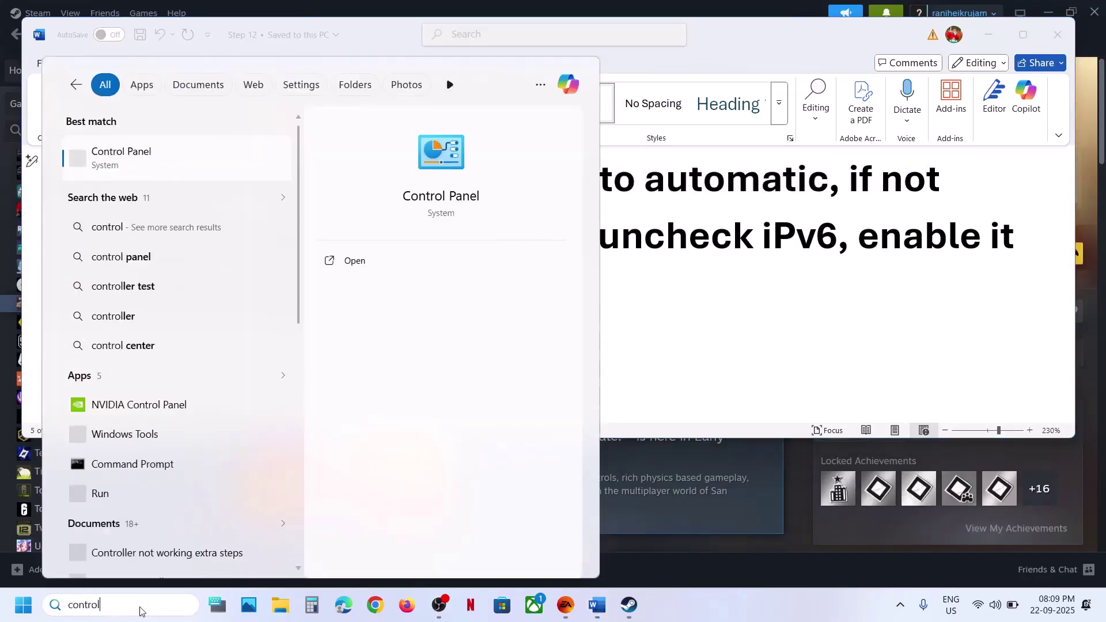
key("Return")
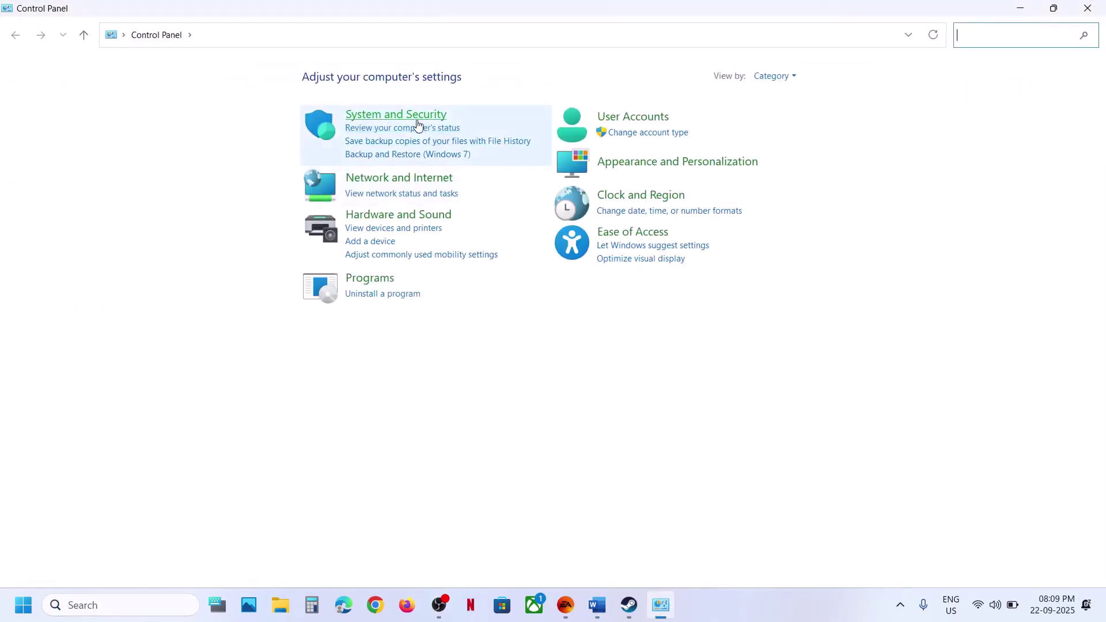
Open the properties of the active Wi-Fi connection from the Network and Sharing Center.
left_click(402, 183)
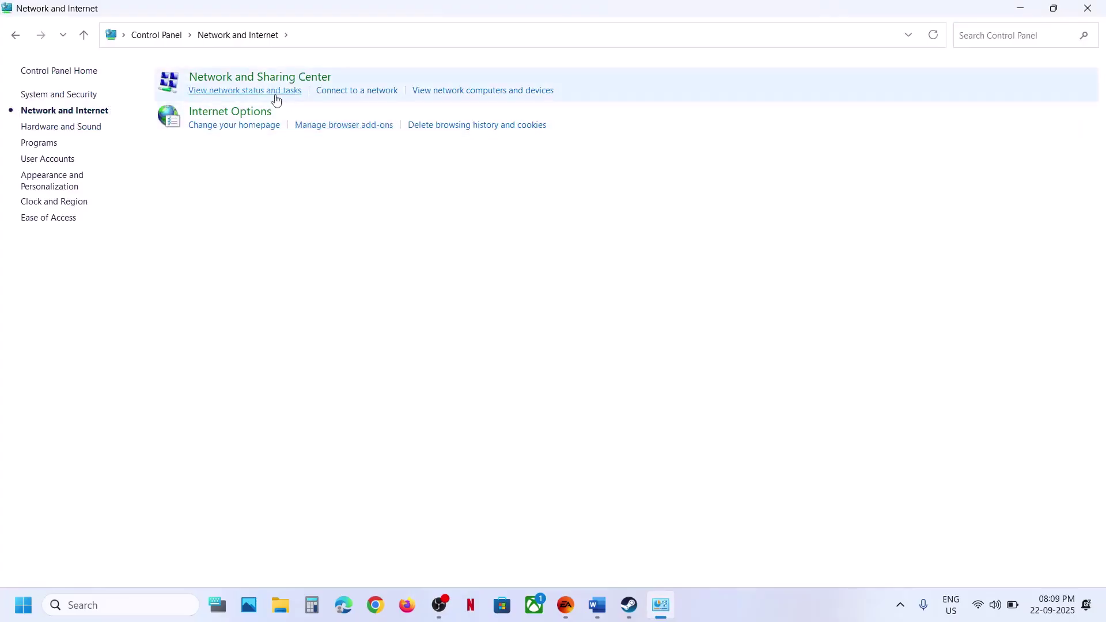
left_click(250, 83)
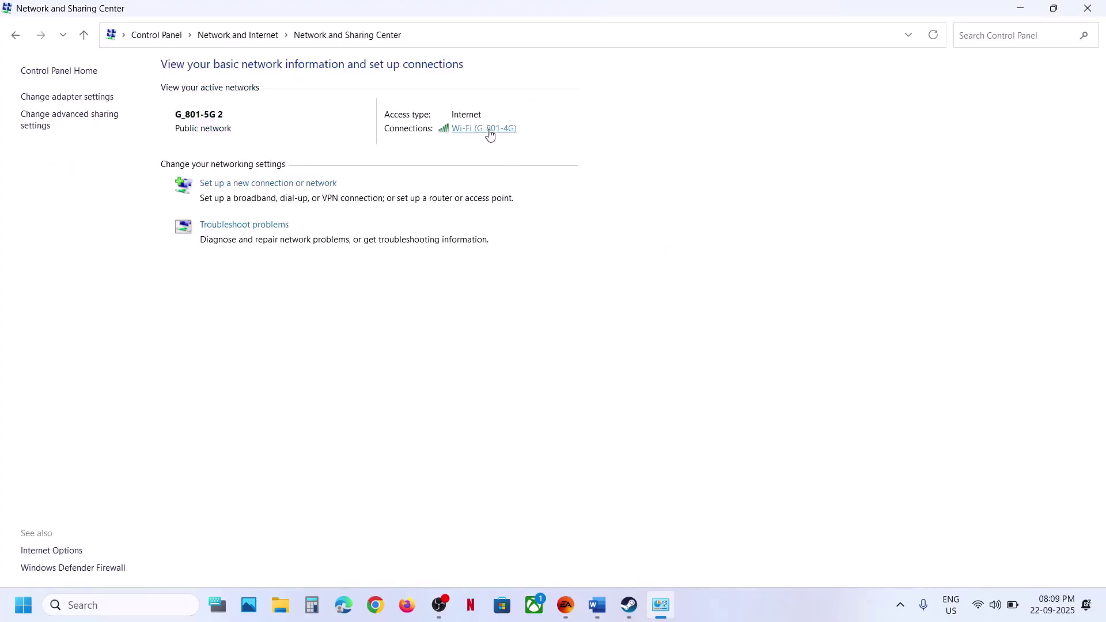
left_click(490, 134)
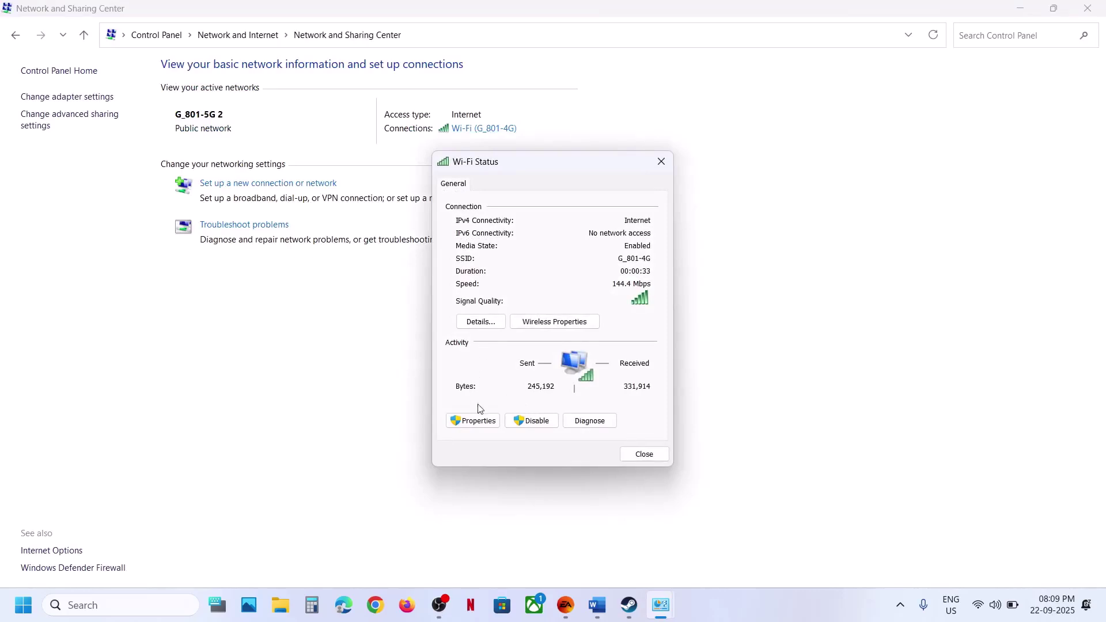
left_click(478, 420)
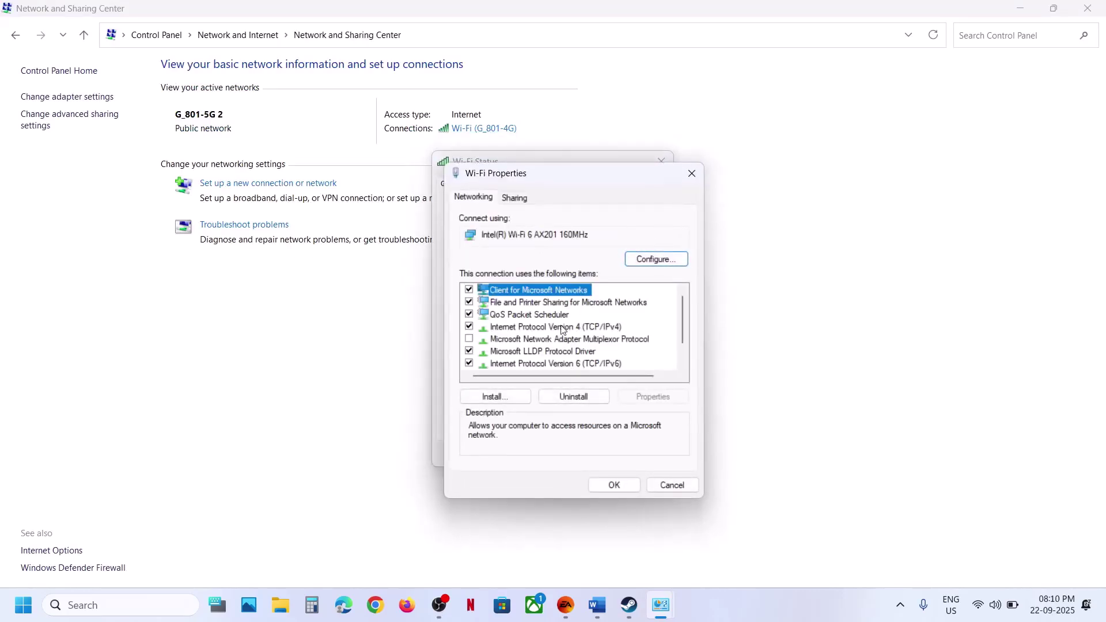
Set Internet Protocol Version 4 to obtain the DNS server address automatically and close the Wi-Fi dialogs.
left_click(563, 327)
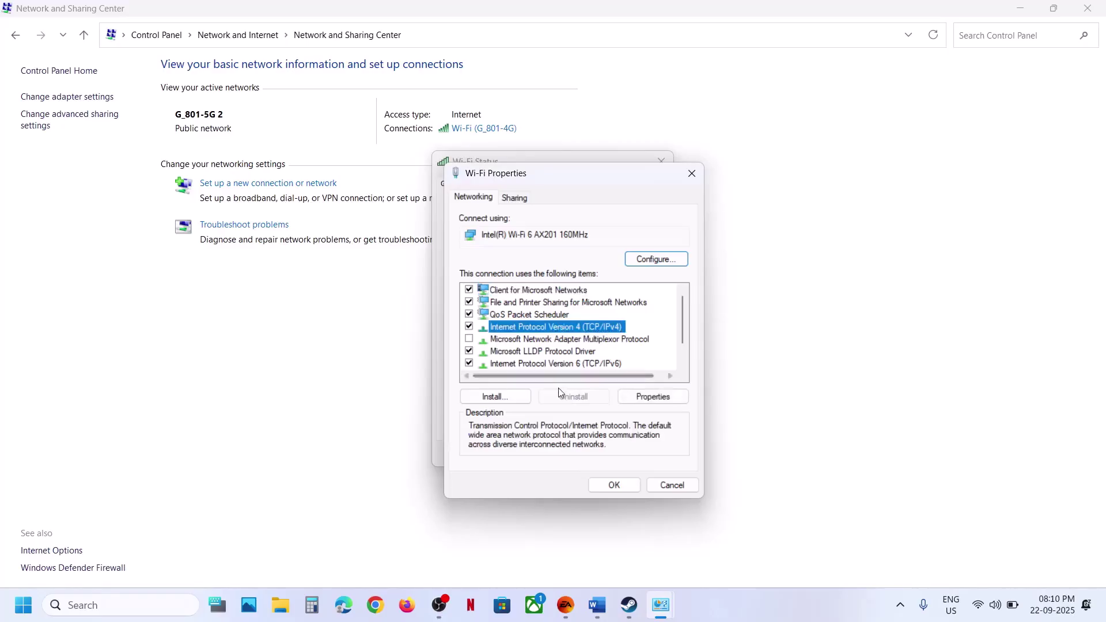
left_click(648, 397)
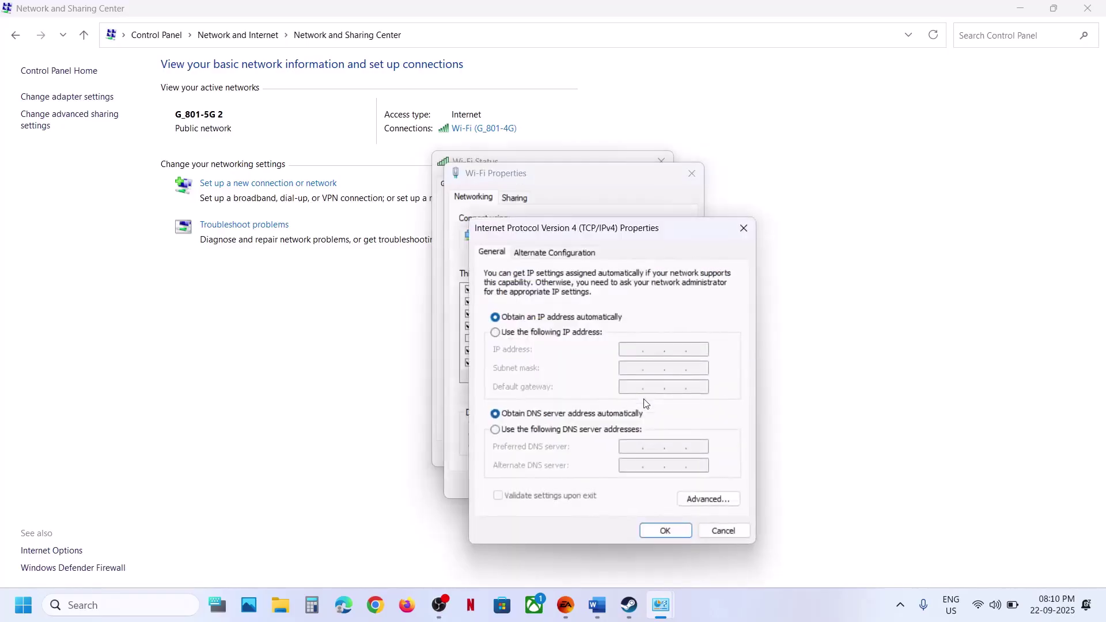
left_click(496, 429)
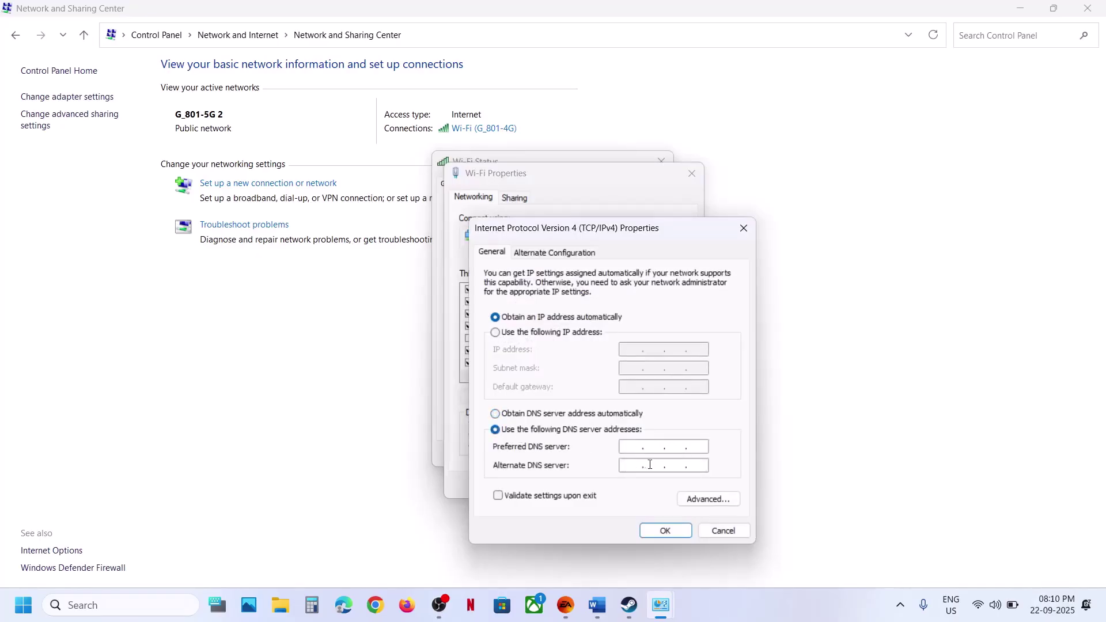
left_click(497, 415)
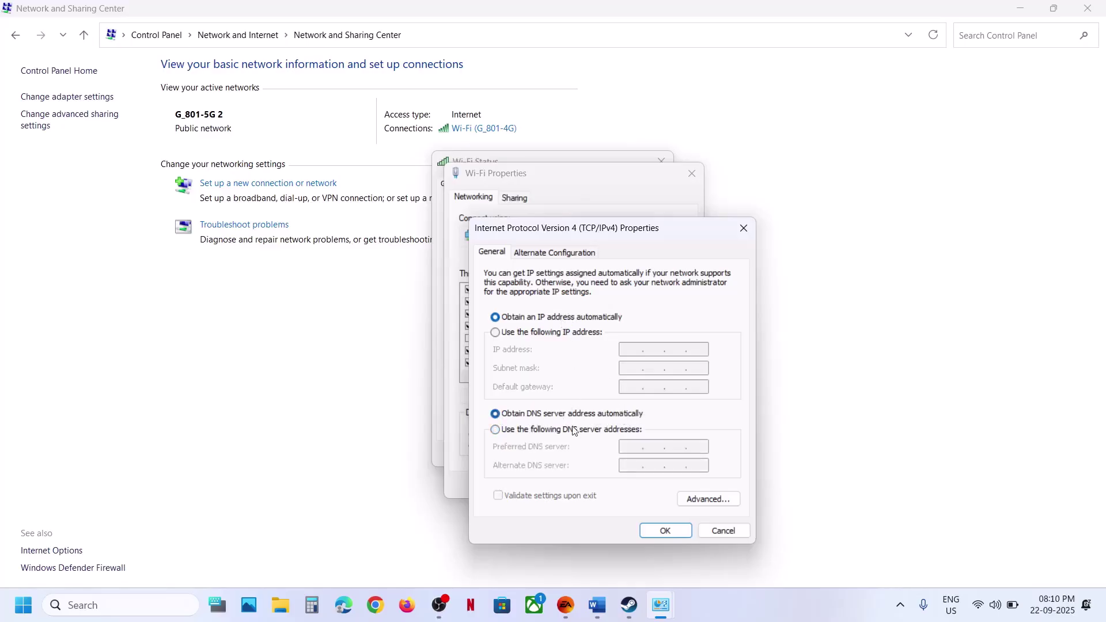
left_click(670, 529)
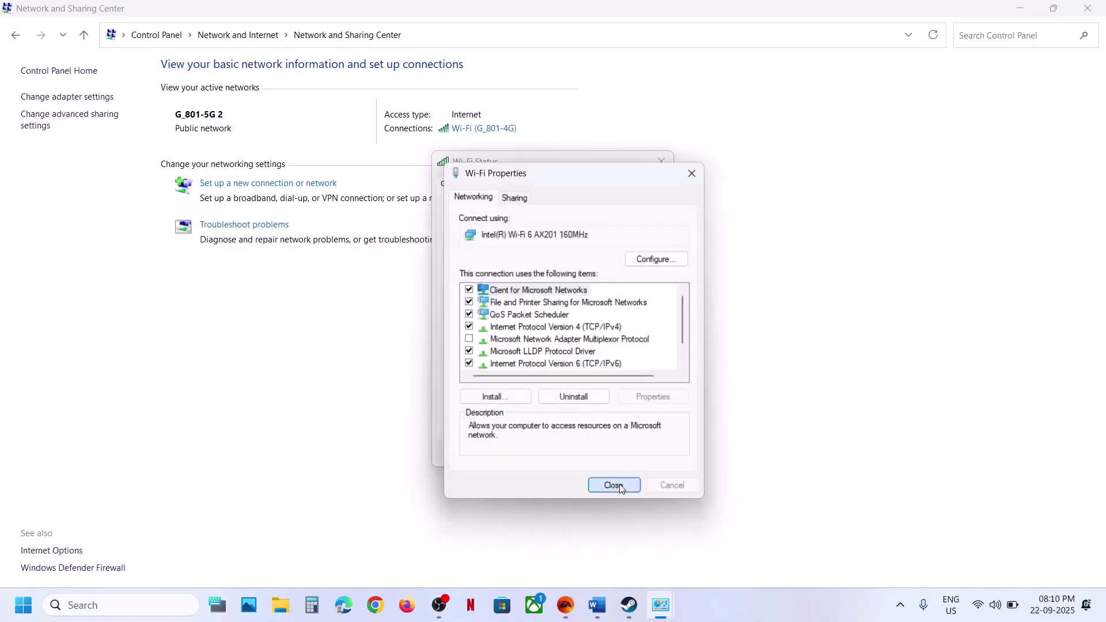
left_click(620, 486)
left_click(641, 455)
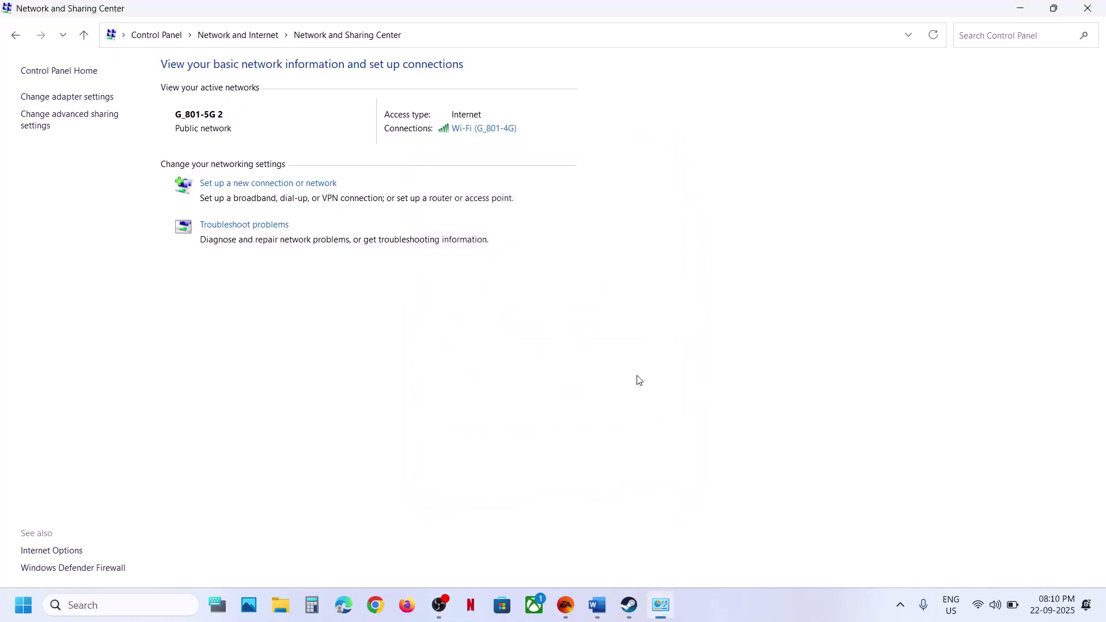
Check Step 6 in the Word document, minimize it, and reopen the Wi-Fi connection's properties.
left_click(597, 605)
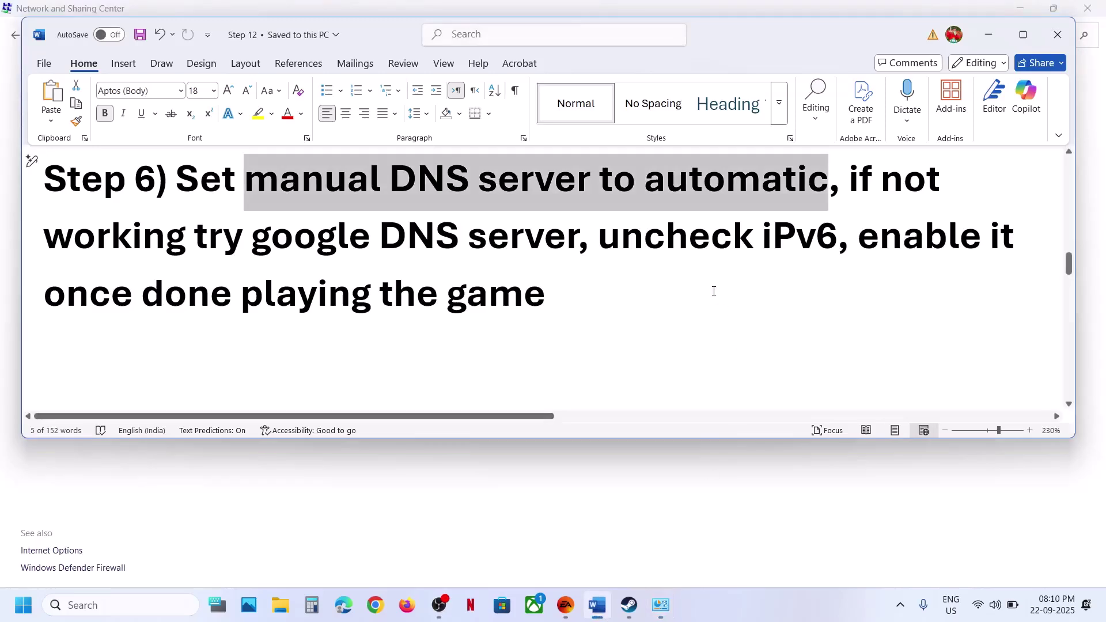
left_click(988, 34)
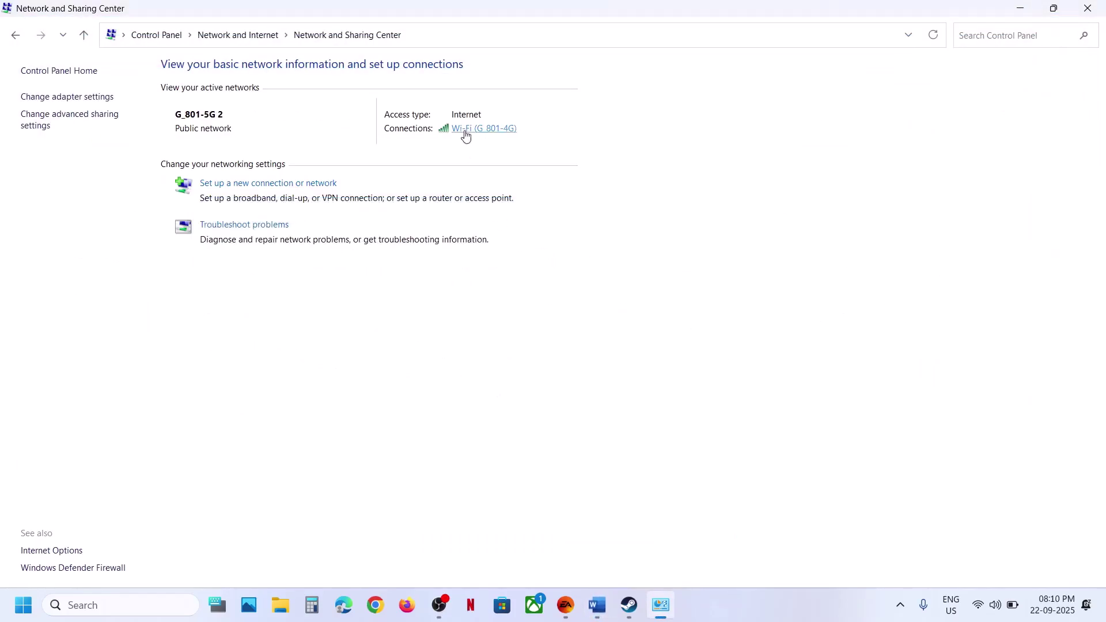
left_click(466, 134)
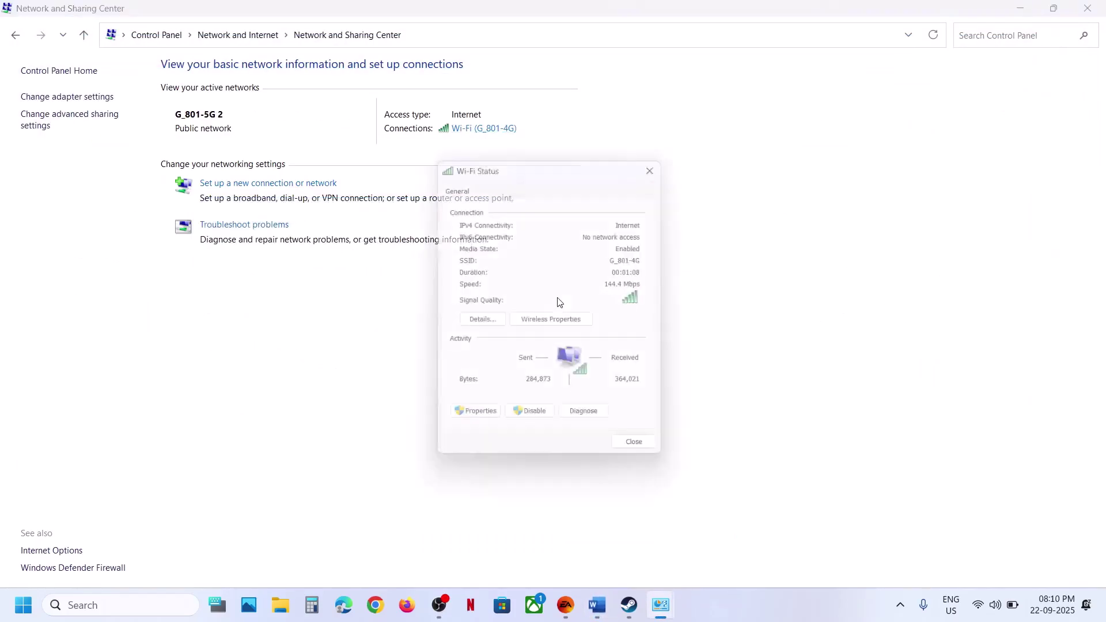
left_click(480, 421)
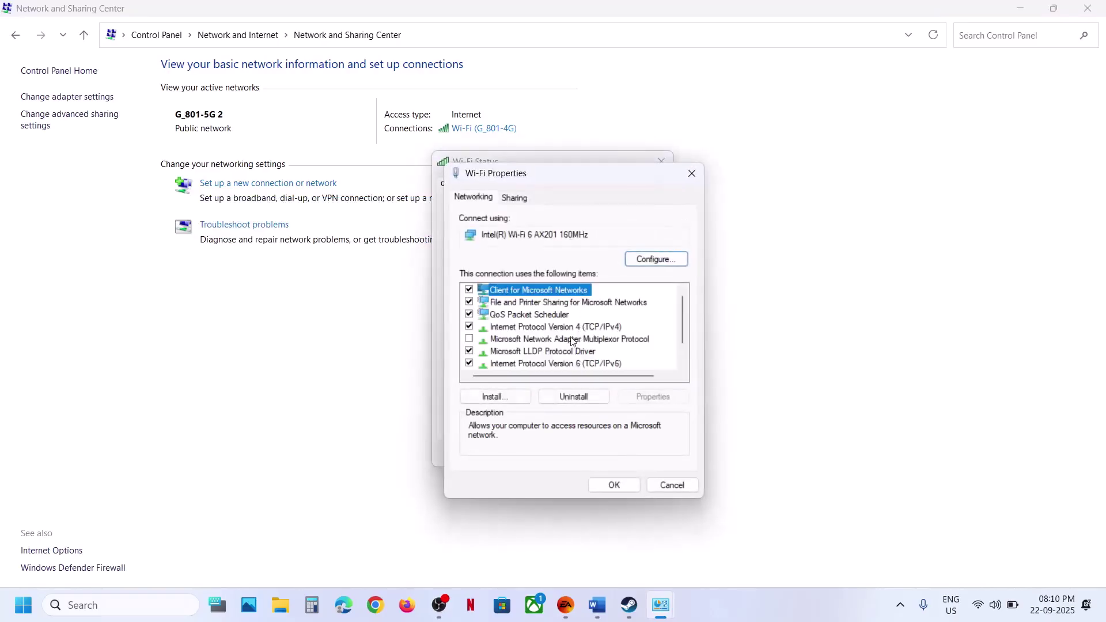
Set the IPv4 preferred DNS server to 8.8.8.8 and the alternate to 8.8.4.4, and close the Wi-Fi dialogs.
left_click(556, 327)
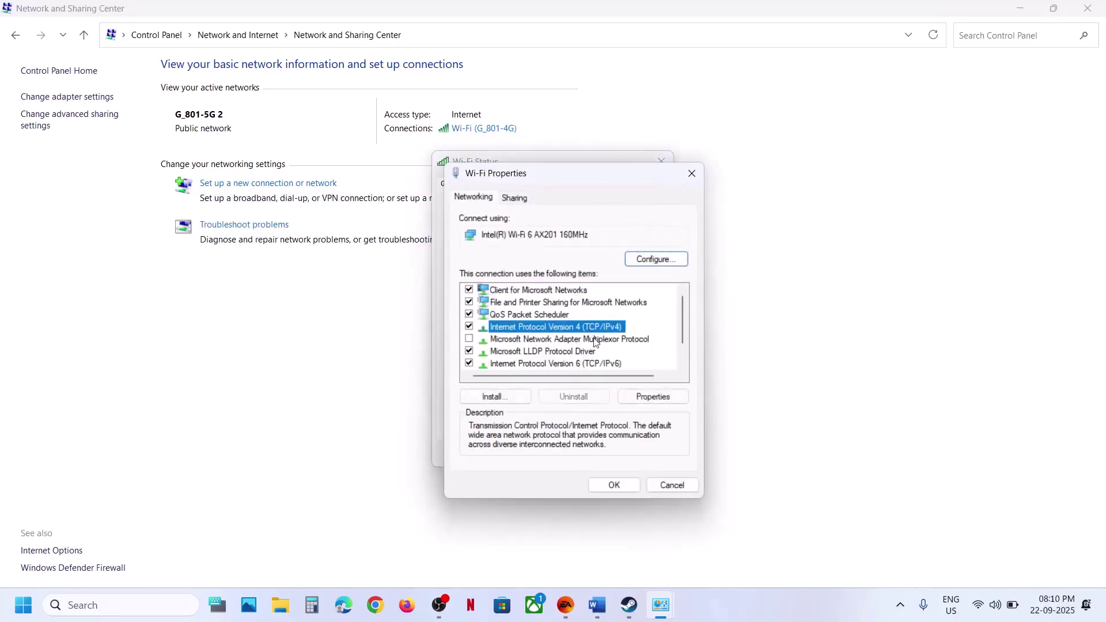
left_click(648, 396)
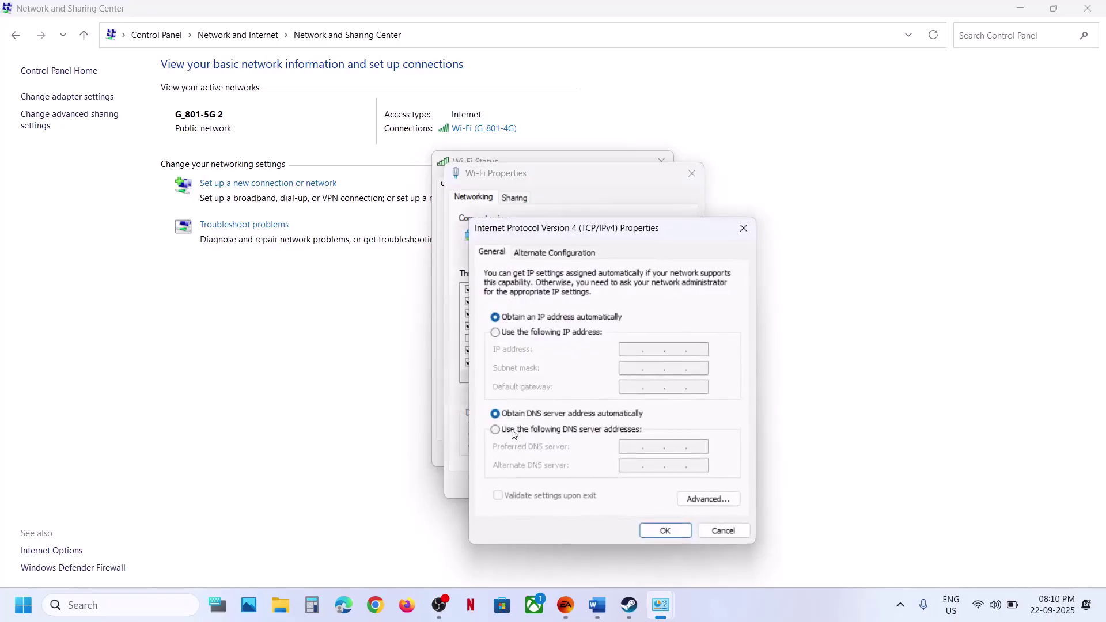
left_click(496, 430)
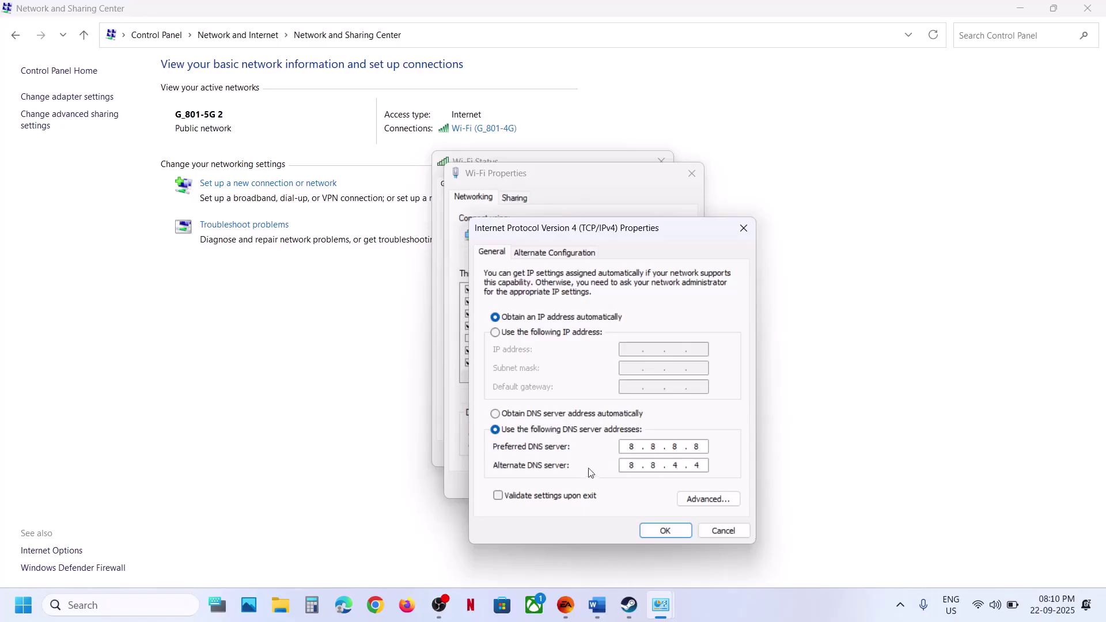
left_click(668, 528)
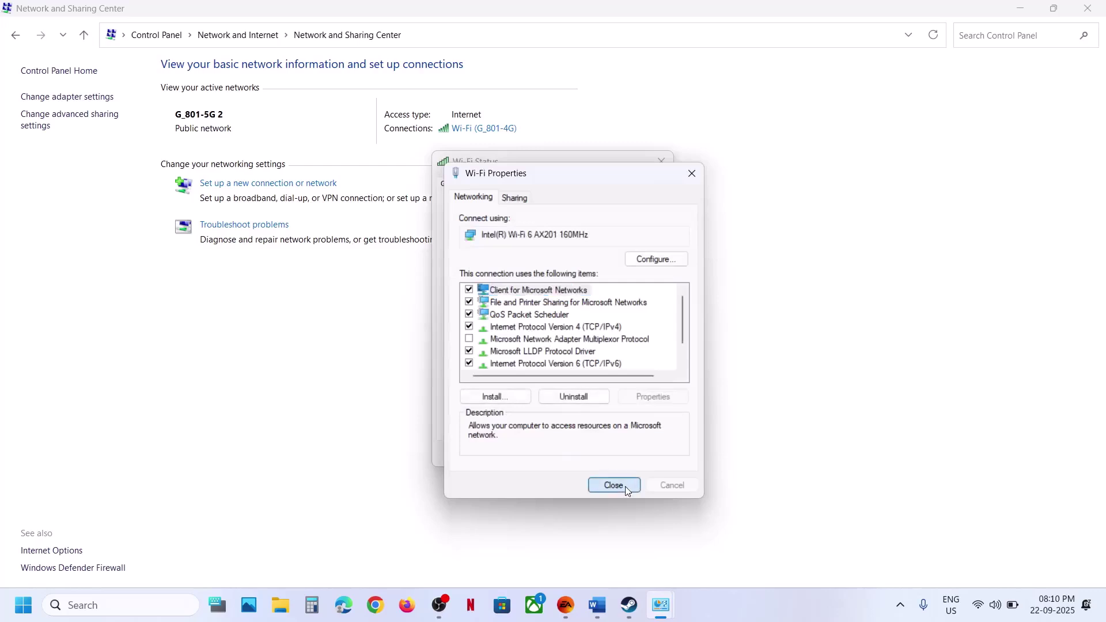
left_click(624, 486)
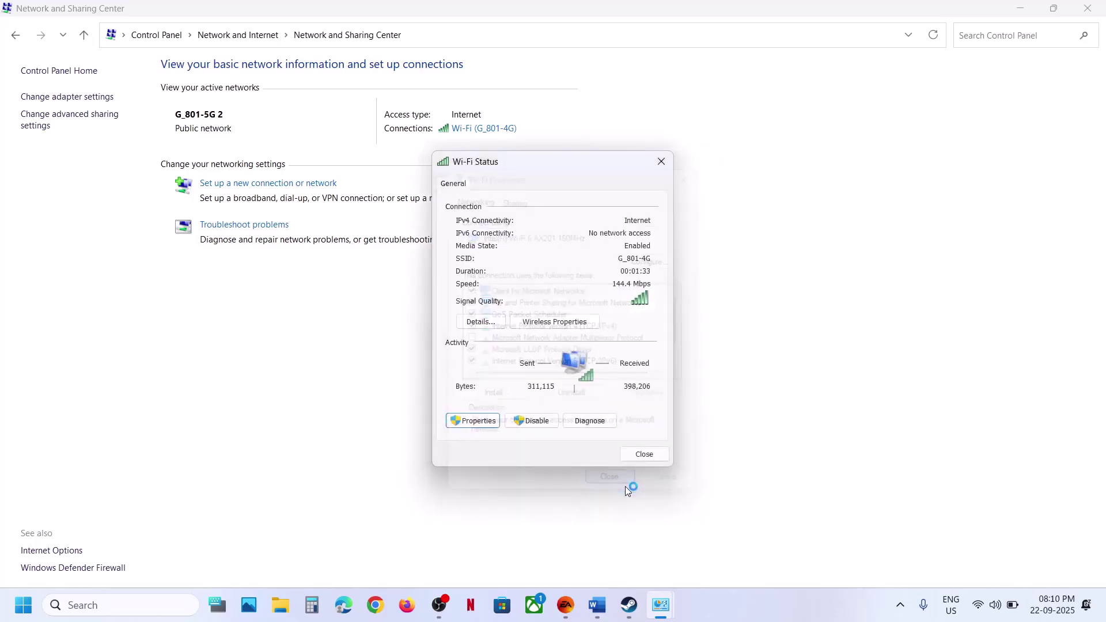
left_click(614, 428)
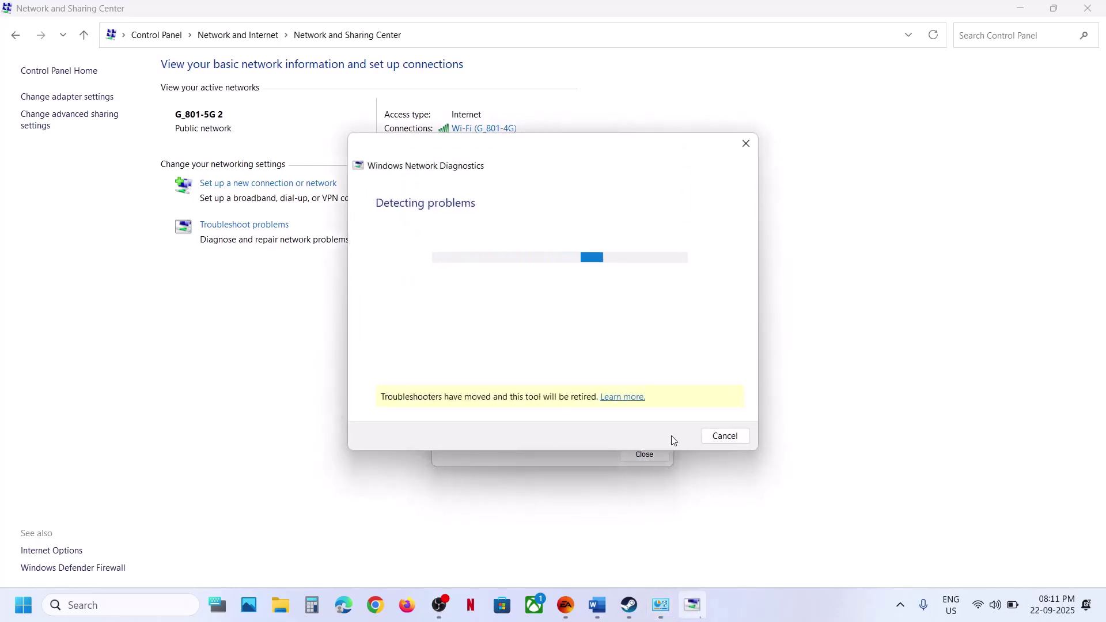
left_click(717, 438)
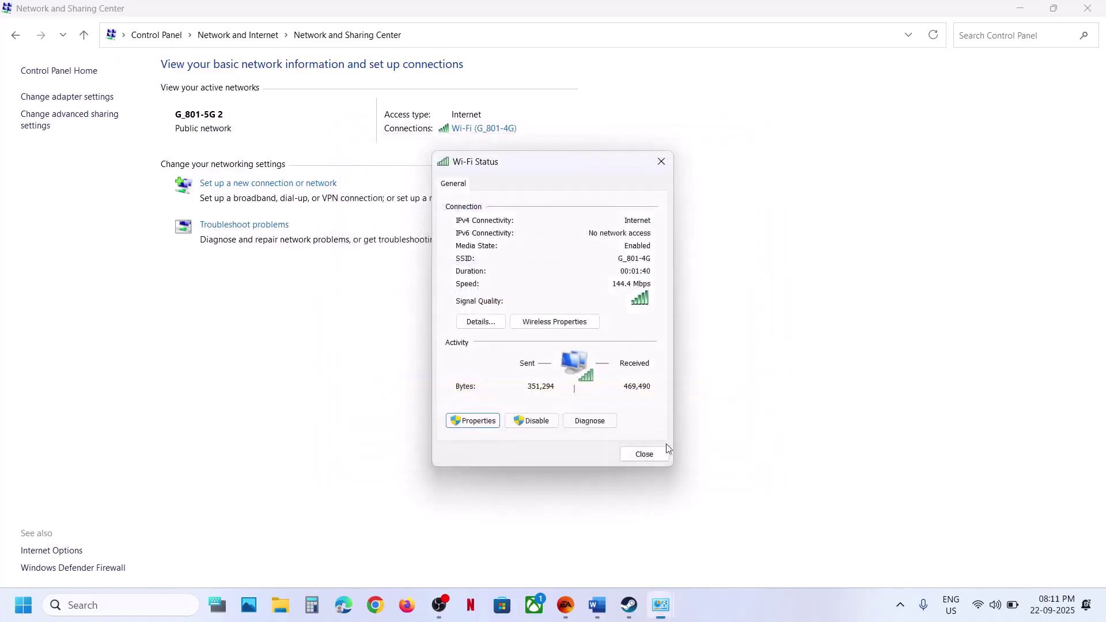
left_click(644, 455)
Show the skate. page in the EA app, and switch to the Word document to highlight "uncheck iPv6" in Step 6.
left_click(565, 605)
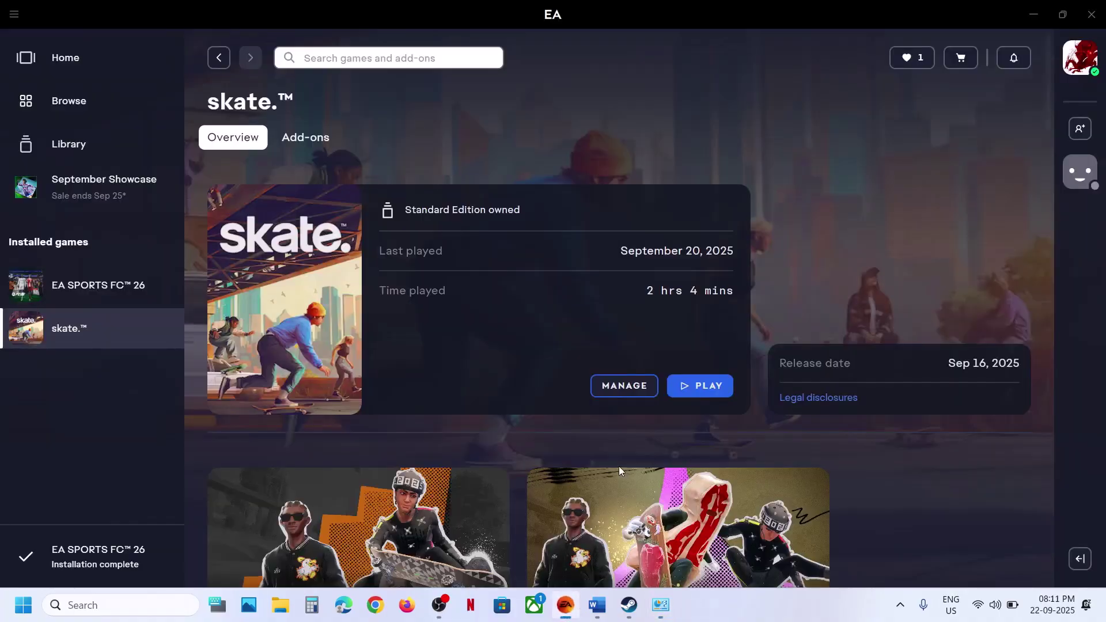
left_click(608, 604)
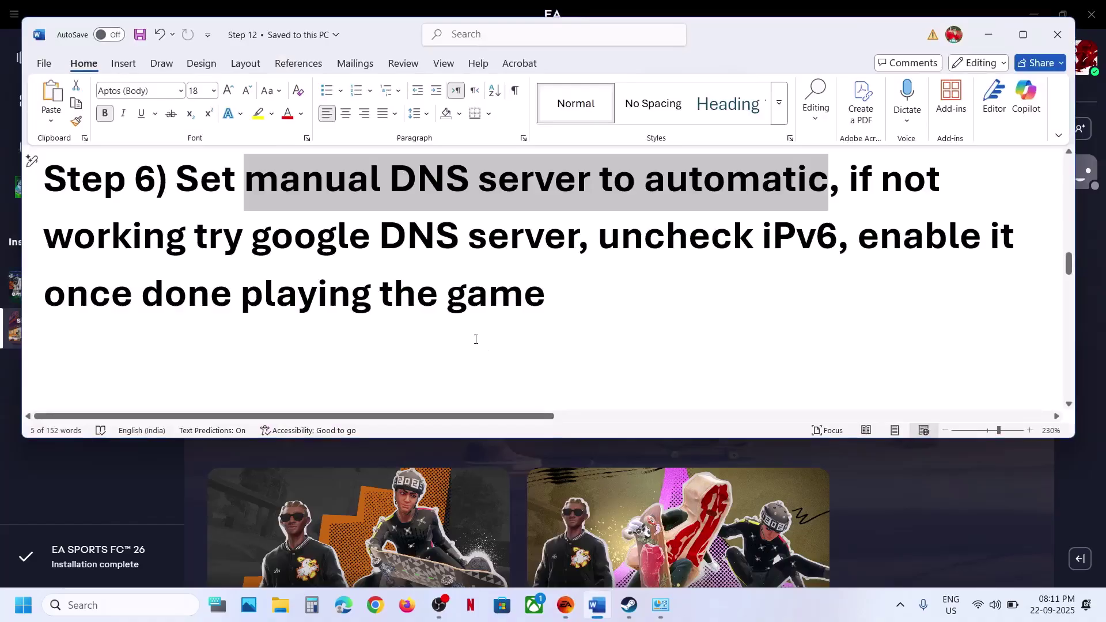
left_click_drag(625, 241, 837, 241)
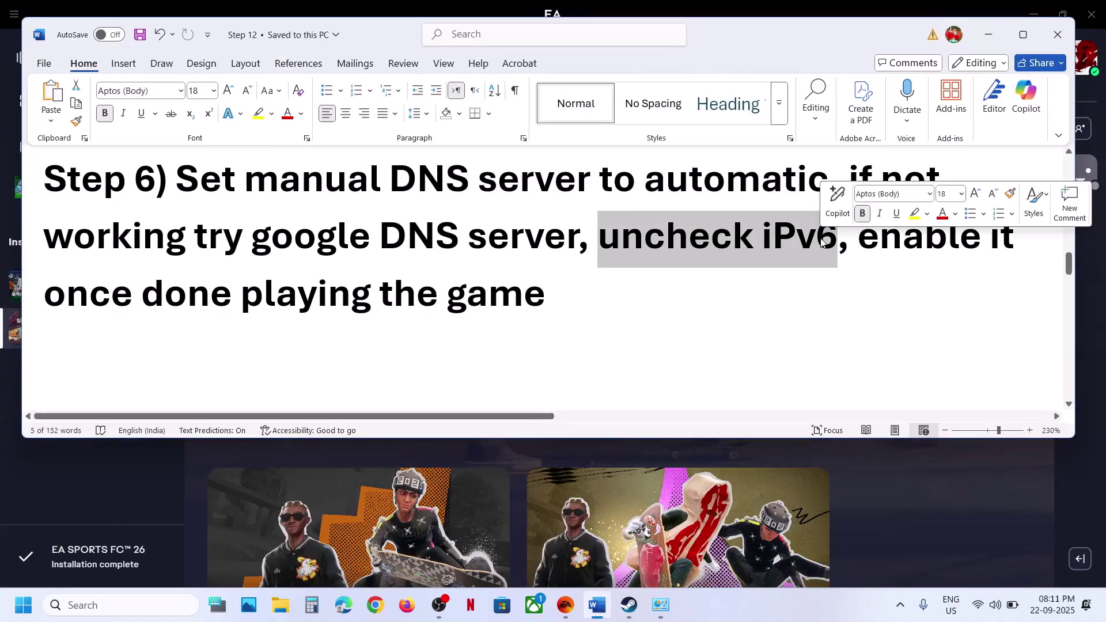
Uncheck Internet Protocol Version 6 (TCP/IPv6) in the Wi-Fi connection's properties and apply the change.
left_click(661, 605)
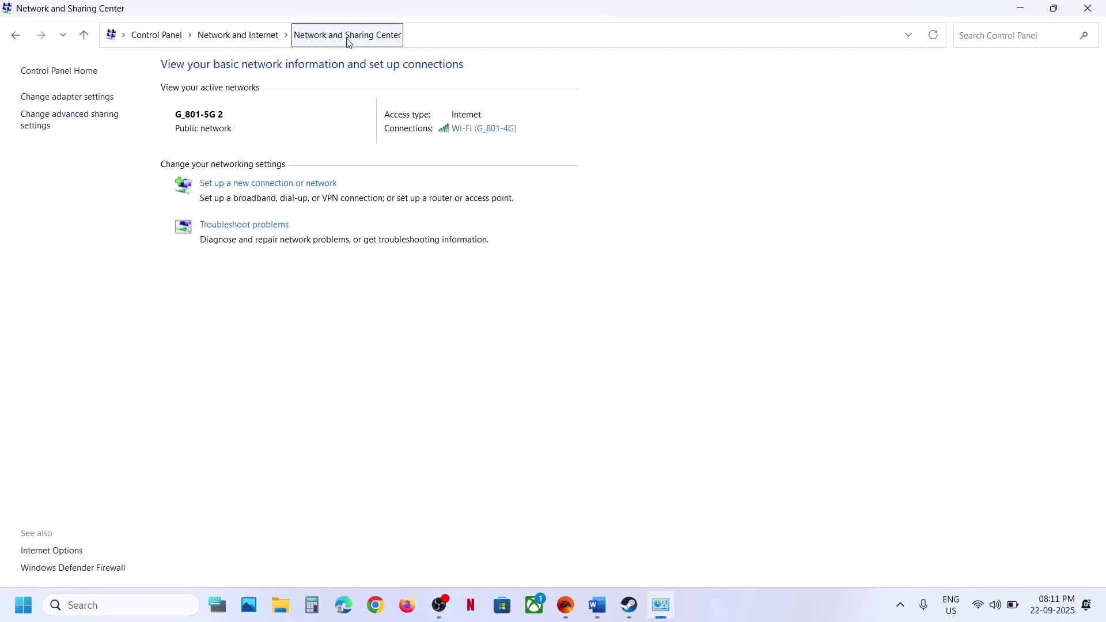
left_click(486, 129)
left_click(478, 421)
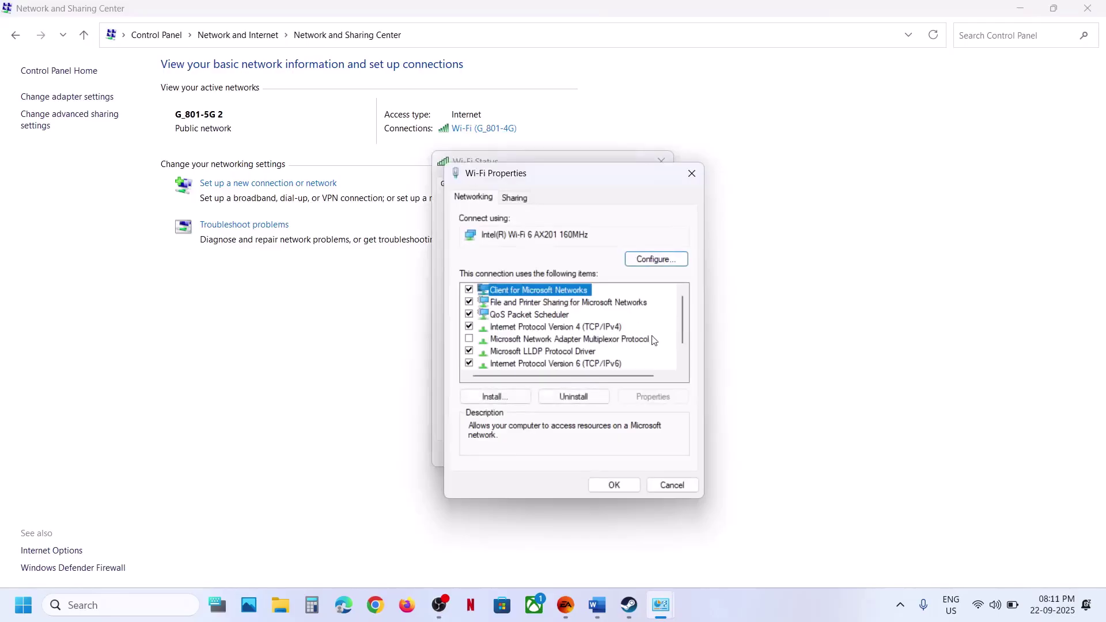
left_click(555, 364)
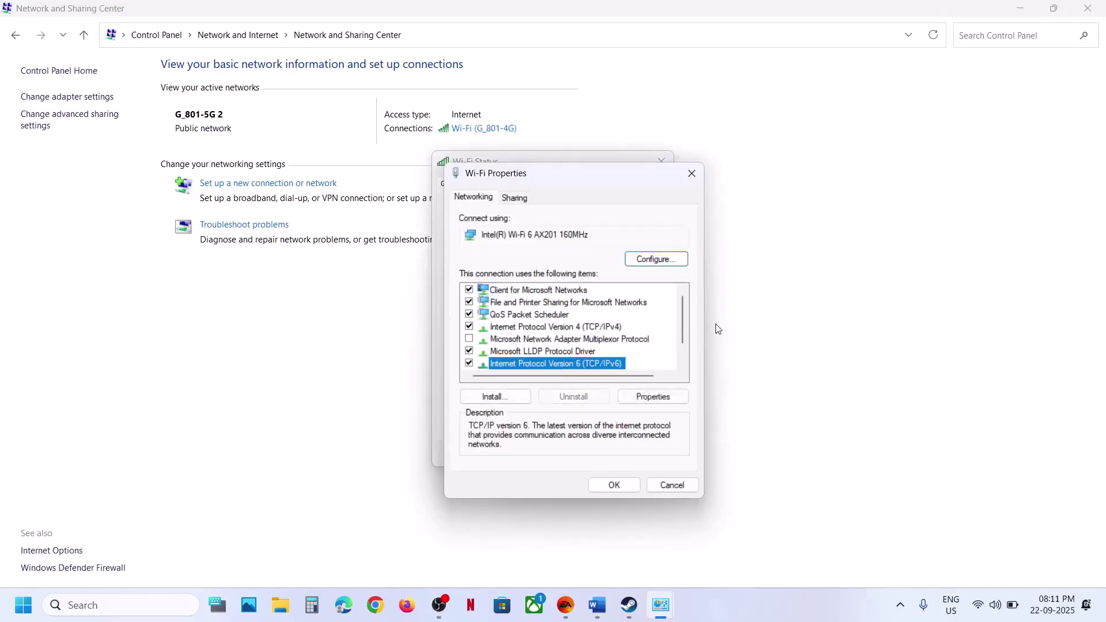
left_click_drag(679, 319, 684, 329)
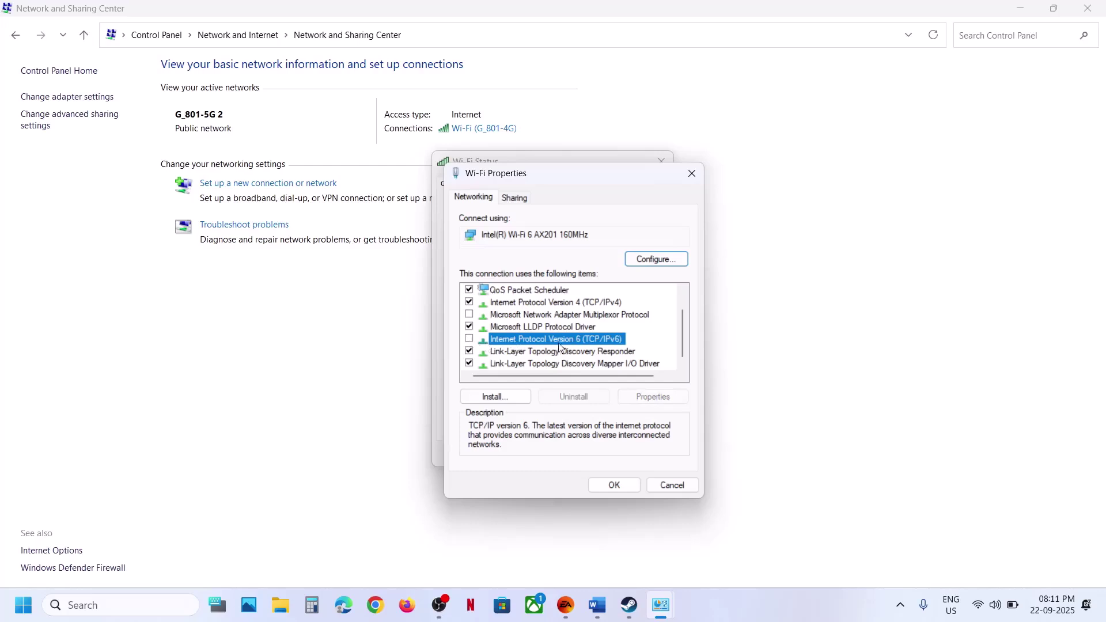
left_click(612, 485)
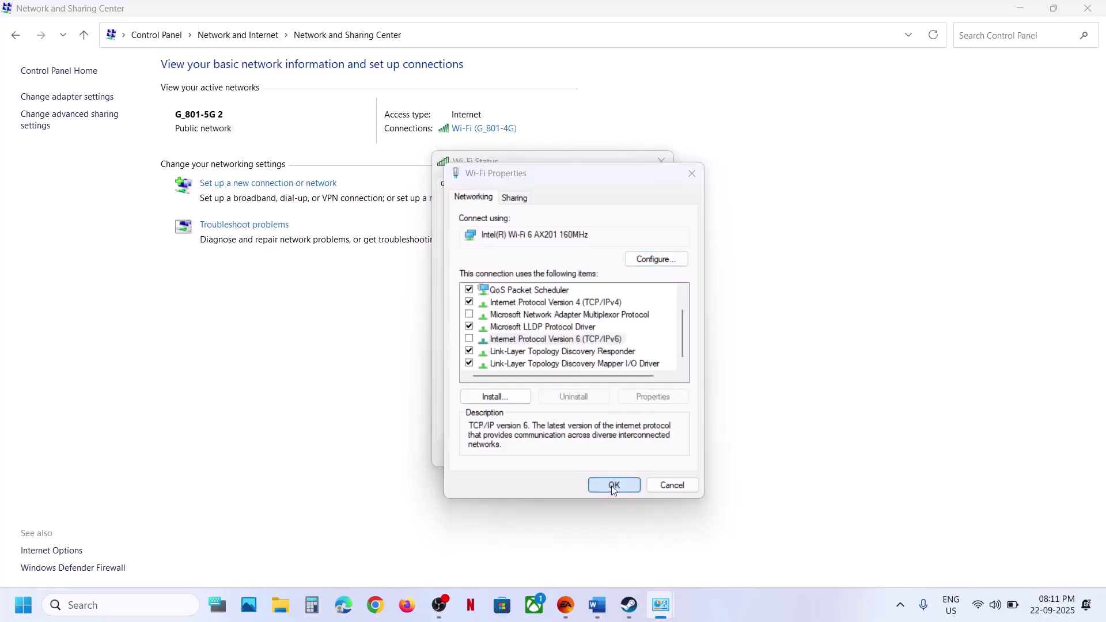
left_click(575, 595)
left_click(575, 593)
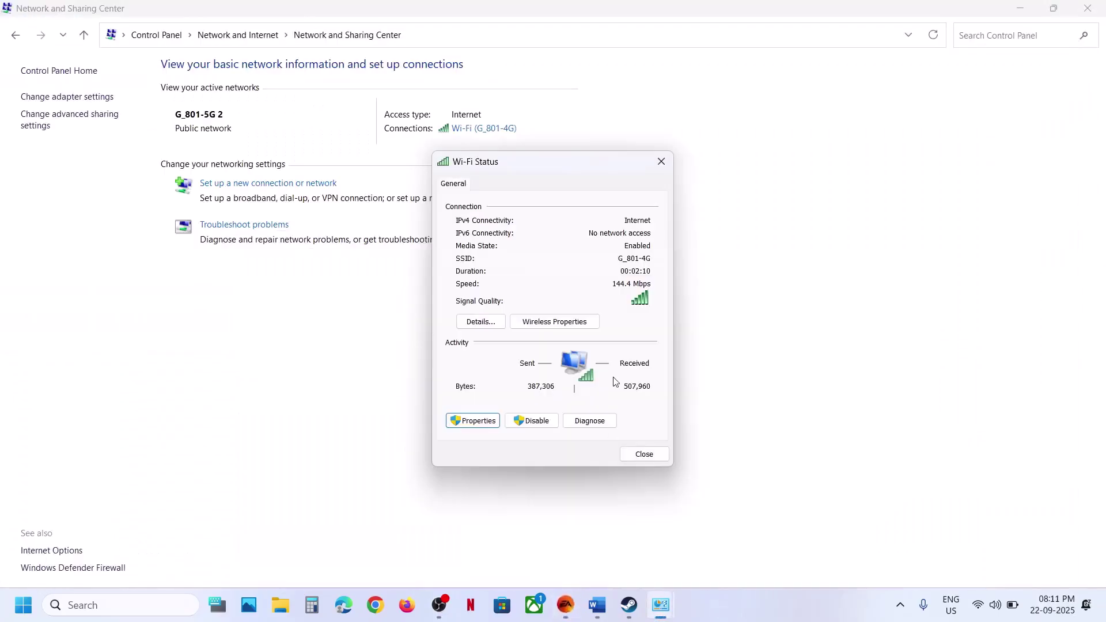
Re-enable Internet Protocol Version 6 (TCP/IPv6) in the Wi-Fi properties and close the Wi-Fi dialogs.
left_click(488, 422)
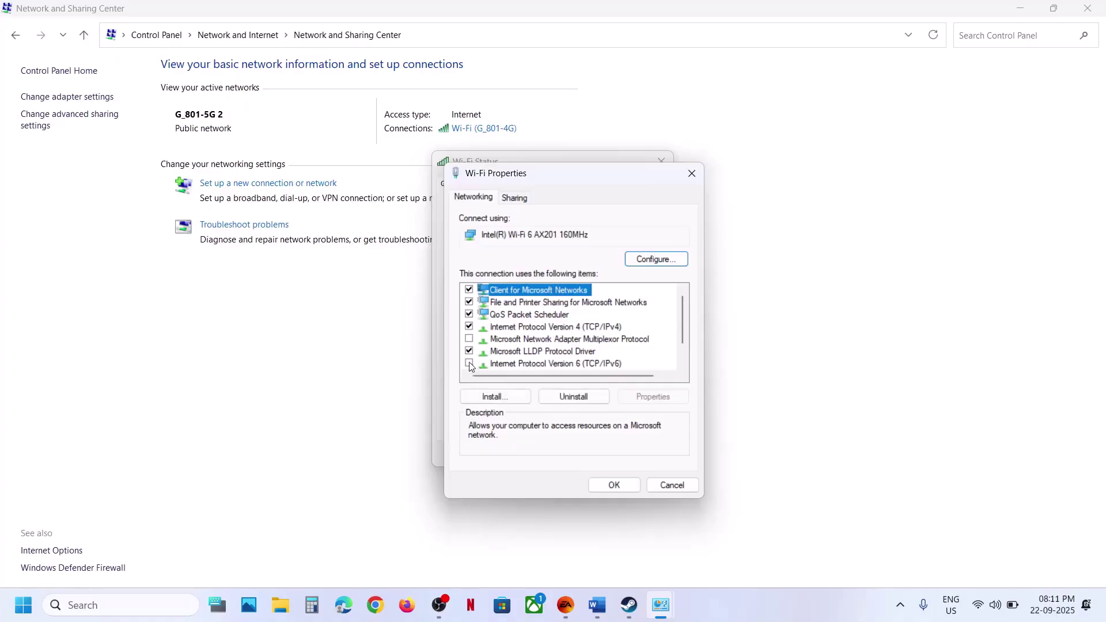
left_click(469, 364)
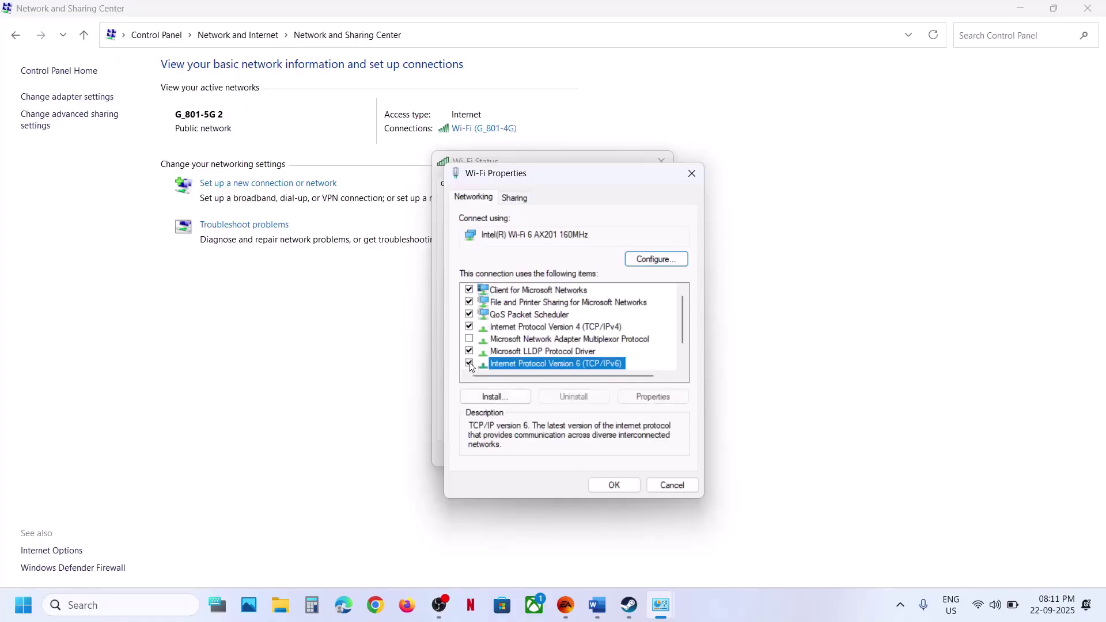
left_click(628, 486)
left_click(627, 455)
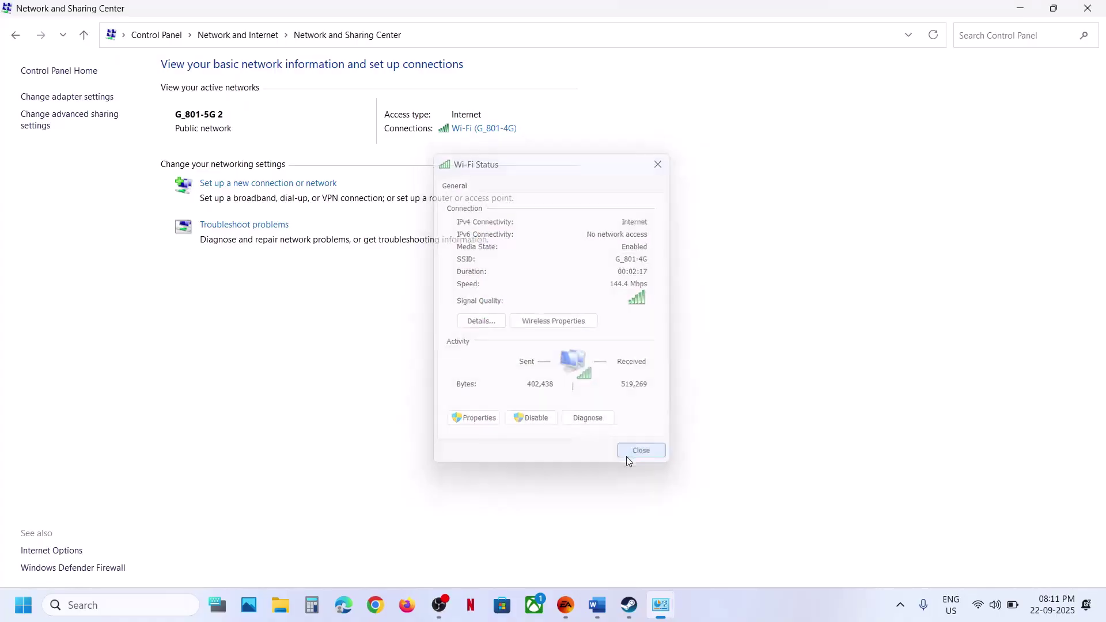
Switch to the Word document, go to the Step 7 commands, and maximize the window.
left_click(598, 605)
scroll(474, 307, "down", 6)
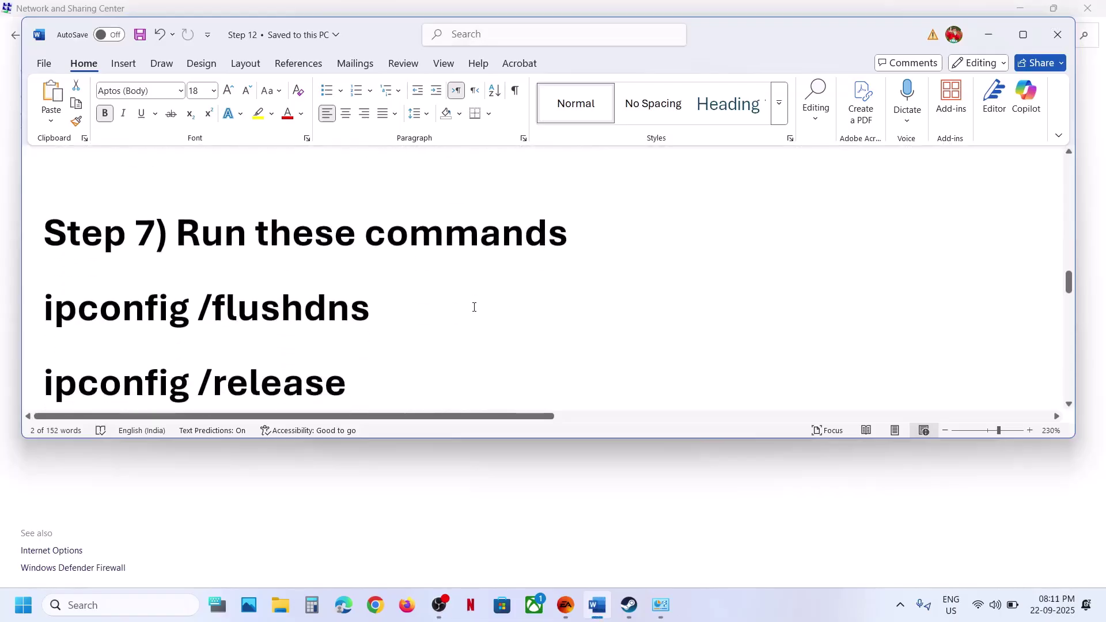
scroll(474, 307, "up", 1)
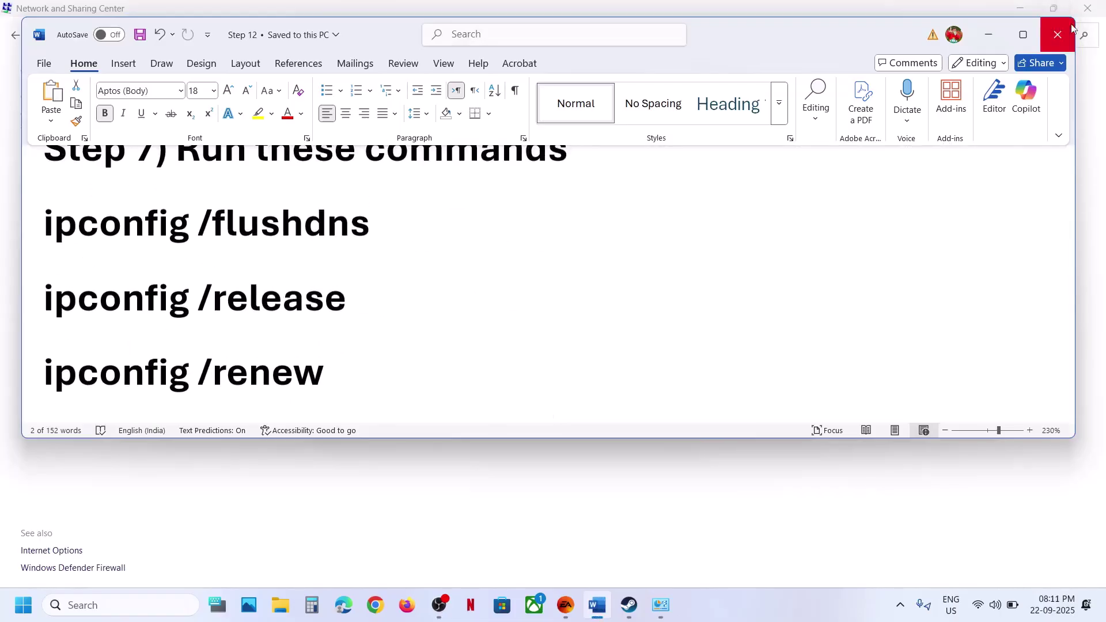
left_click(1023, 35)
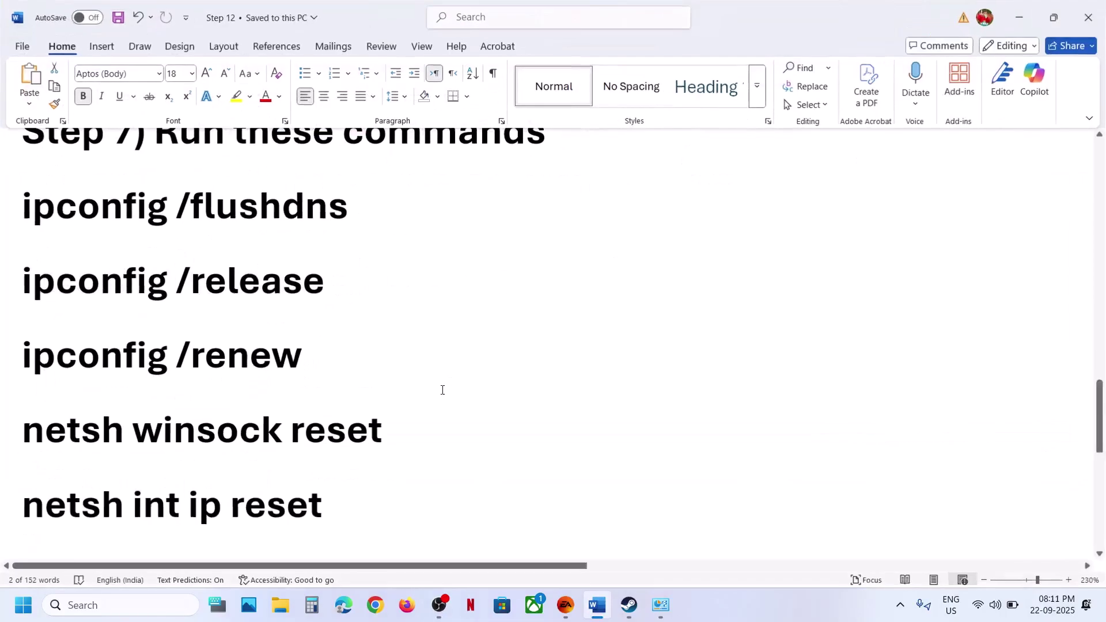
Search Windows for cmd and run Command Prompt as administrator, allowing it to make changes to the device.
left_click(178, 606)
type("cmd")
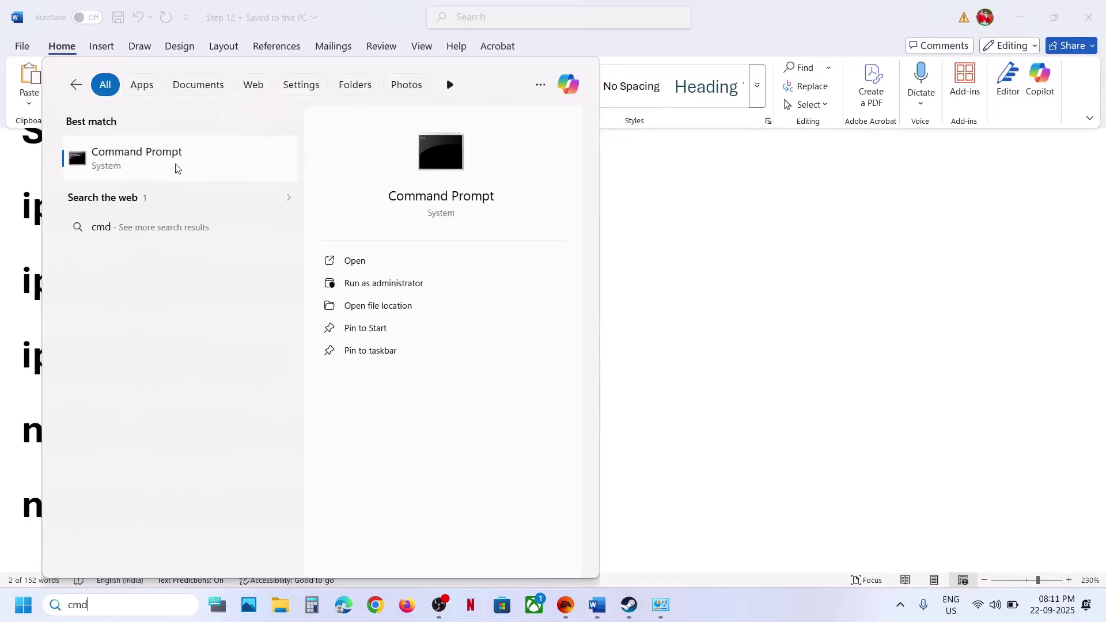
right_click(175, 169)
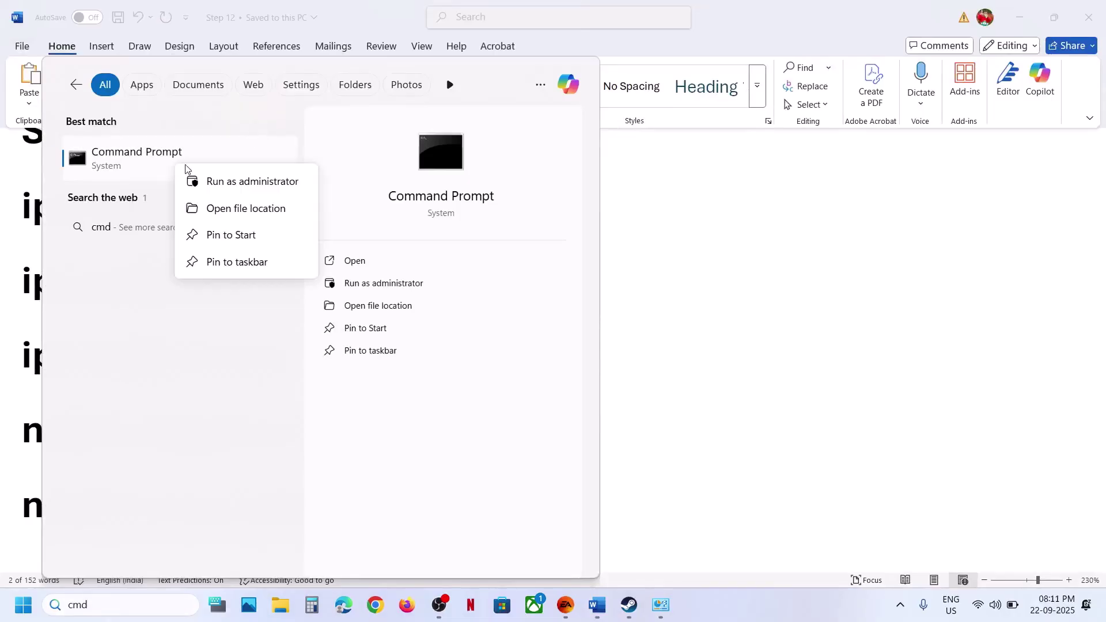
left_click(246, 184)
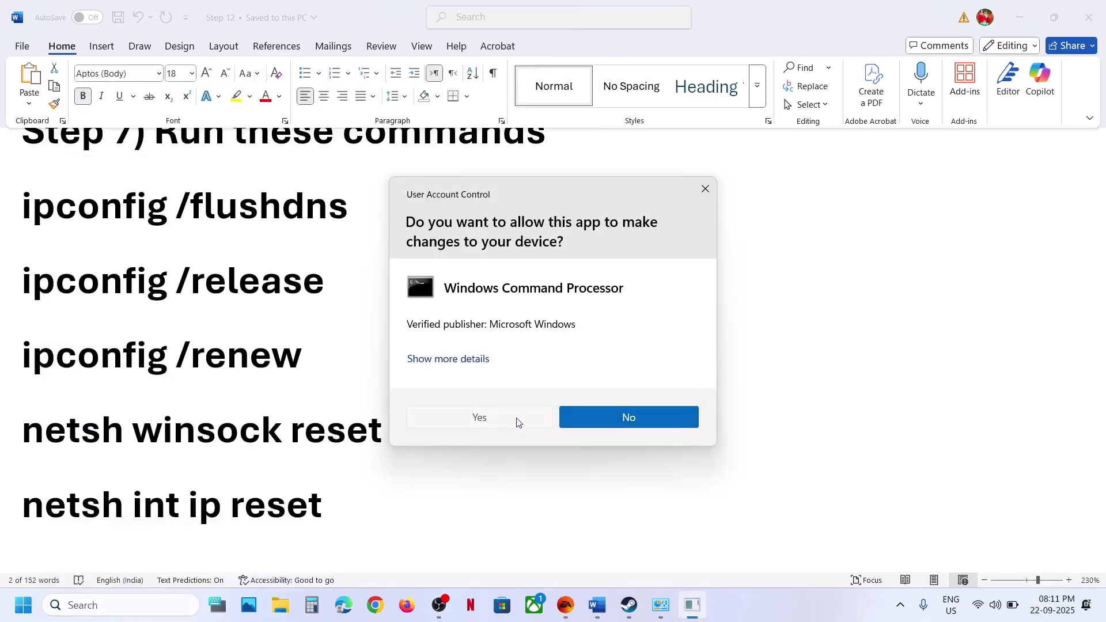
left_click(518, 419)
left_click(499, 430)
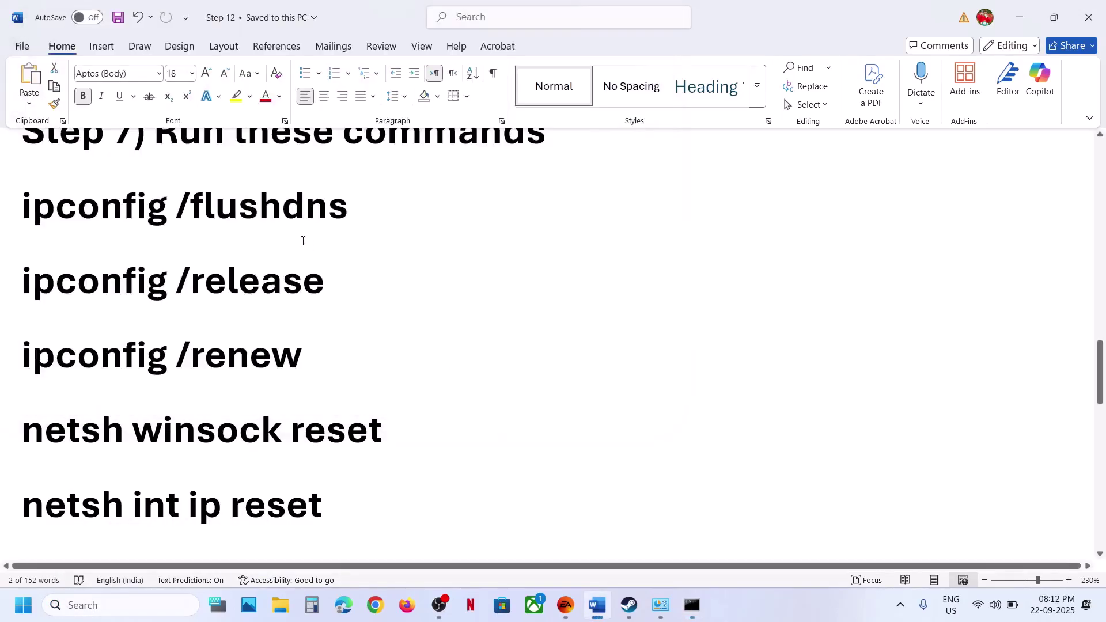
Run the Step 7 command ipconfig /flushdns from the Word document in Command Prompt and return to Word.
triple_click(274, 216)
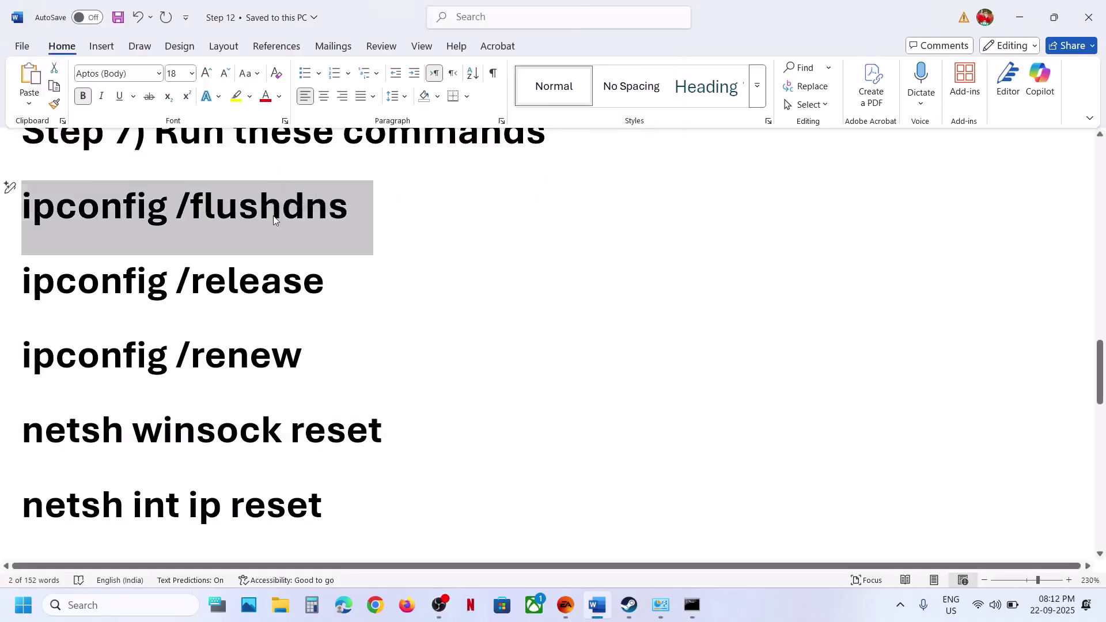
key("alt+Tab")
left_click(544, 241)
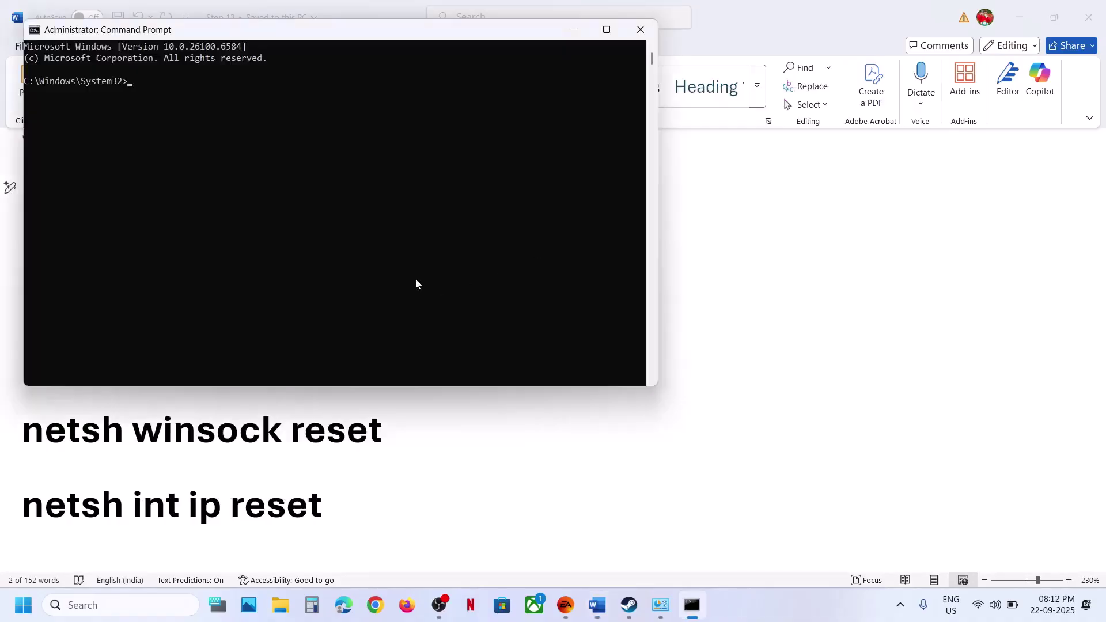
type("ipconfig /flushdns")
key("Return")
key("alt+Tab")
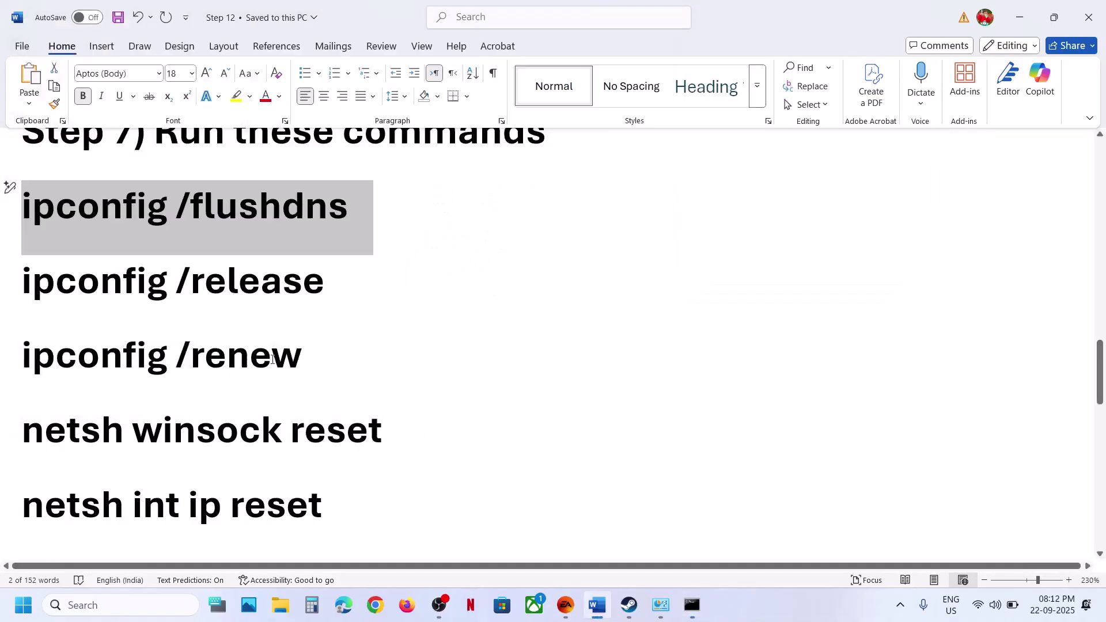
Run the command ipconfig /release from the Word document in Command Prompt and return to Word.
triple_click(238, 288)
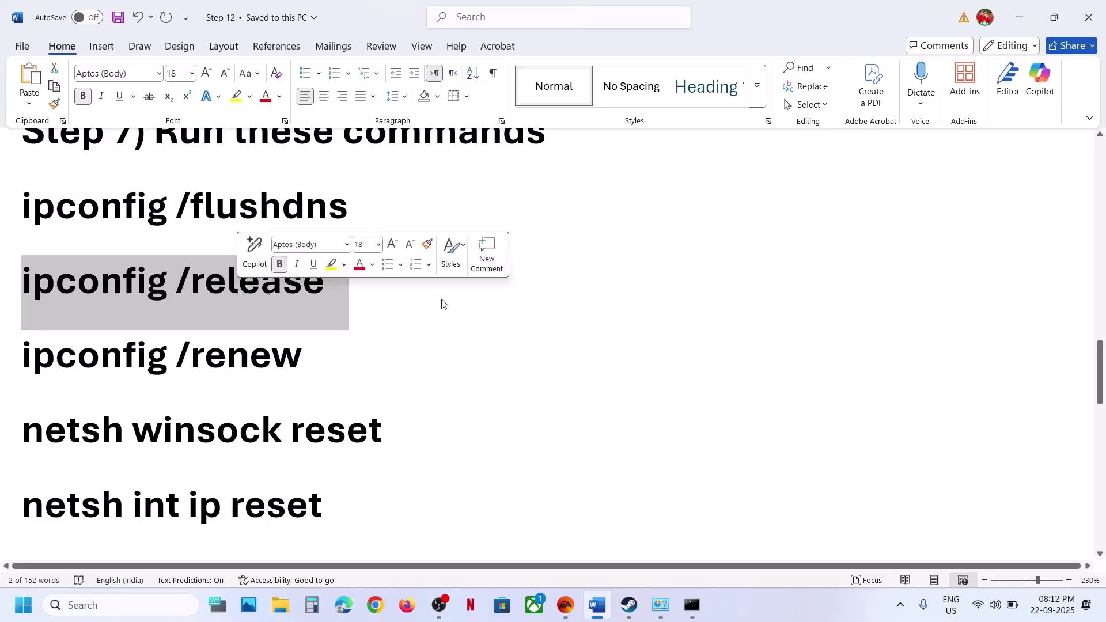
key("alt+Tab")
type("ipconfig /release")
key("Return")
key("alt+Tab")
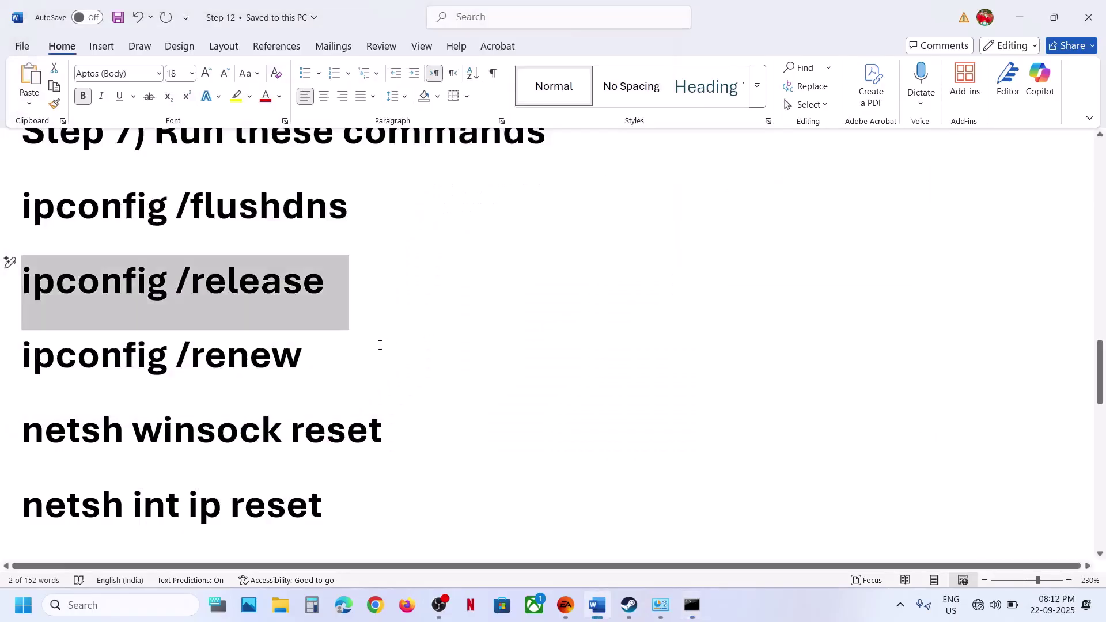
Run the command ipconfig /renew from the Word document in Command Prompt and return to Word.
triple_click(286, 360)
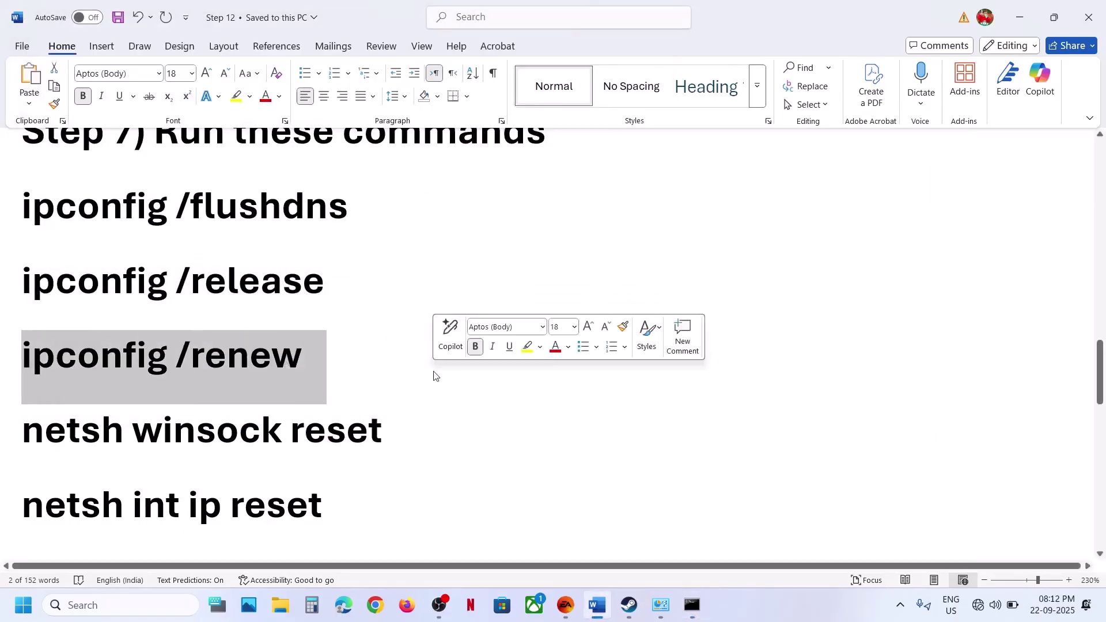
key("alt+Tab")
type("ipconfig /renew")
key("Return")
key("alt+Tab")
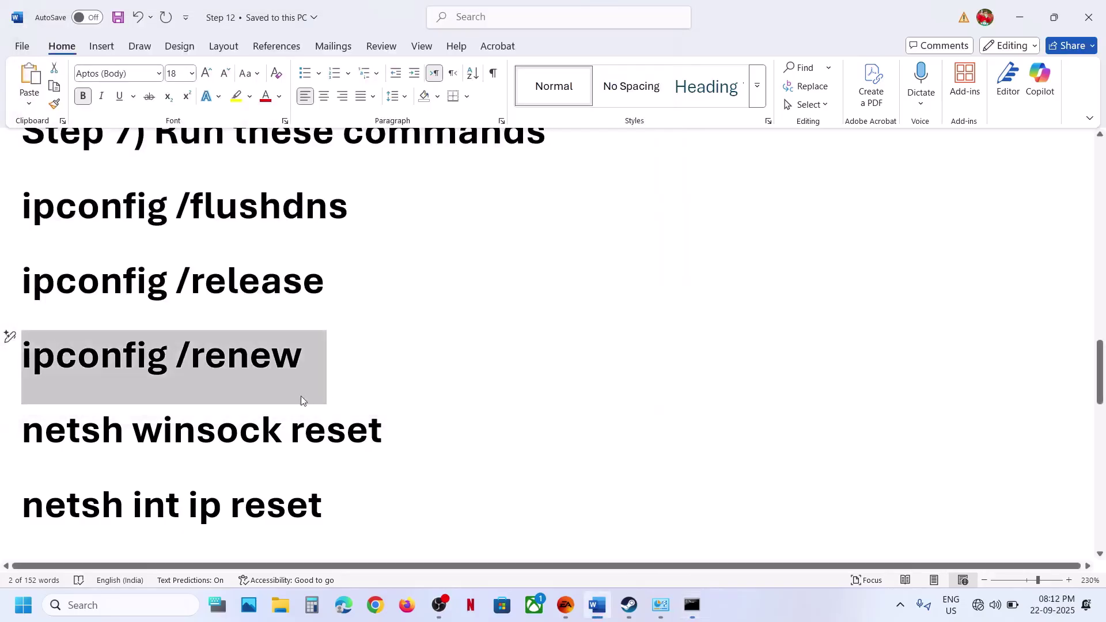
Copy netsh winsock reset from the Word document, run it in Command Prompt, and return to Word.
triple_click(278, 431)
key("ctrl+c")
key("alt+Tab")
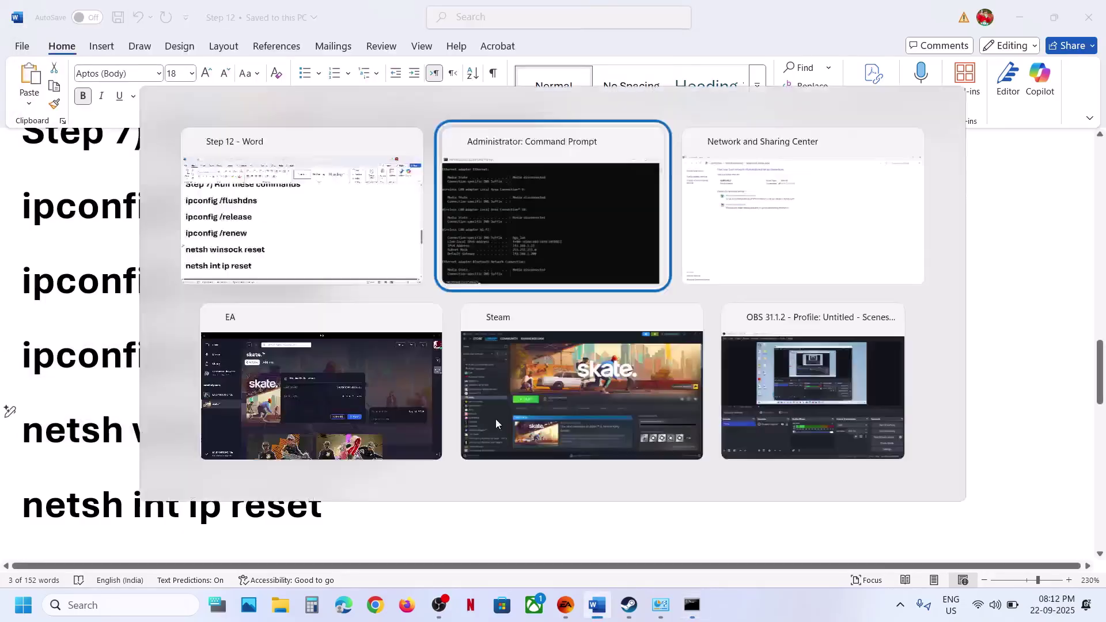
key("ctrl+v")
key("Return")
key("alt+Tab")
scroll(323, 432, "down", 3)
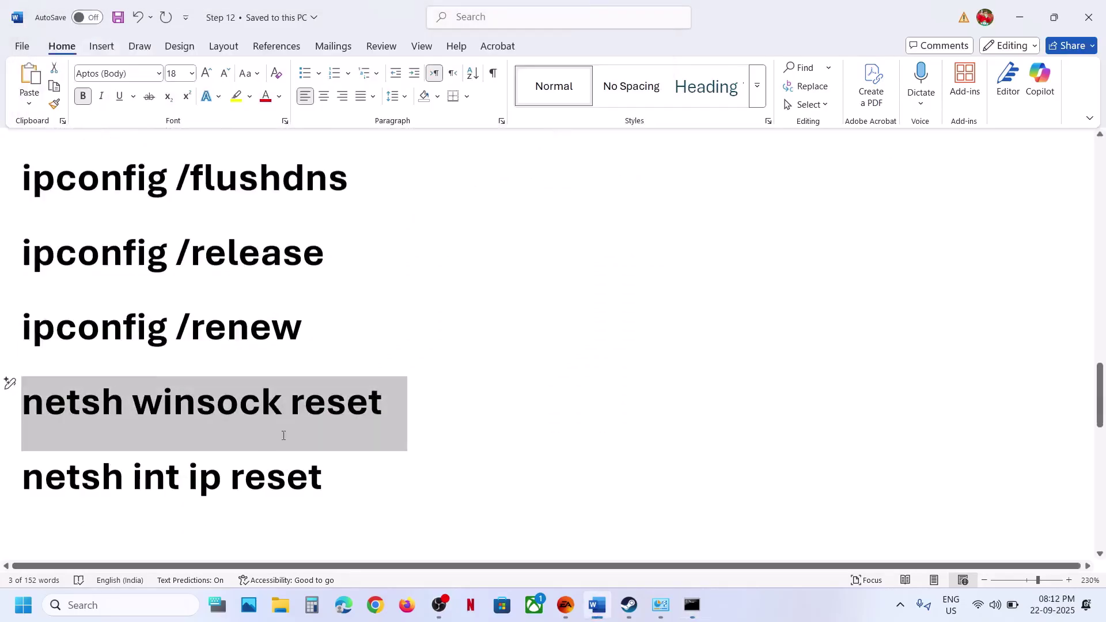
Copy netsh int ip reset from the Word document and run it in Command Prompt.
triple_click(247, 331)
key("ctrl+c")
key("alt+Tab")
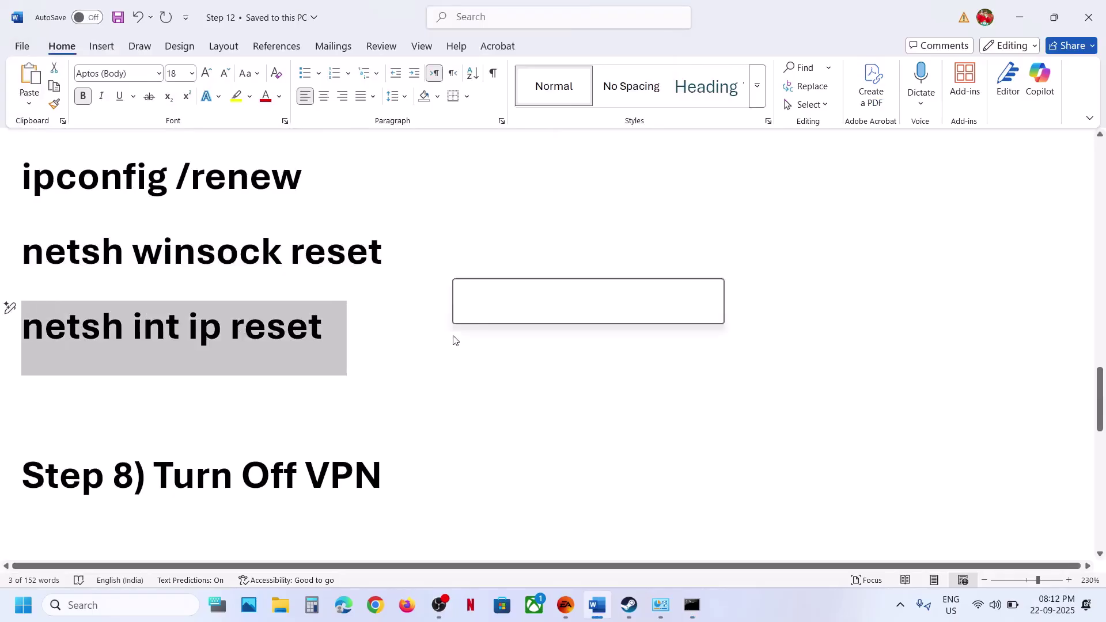
key("ctrl+v")
key("Return")
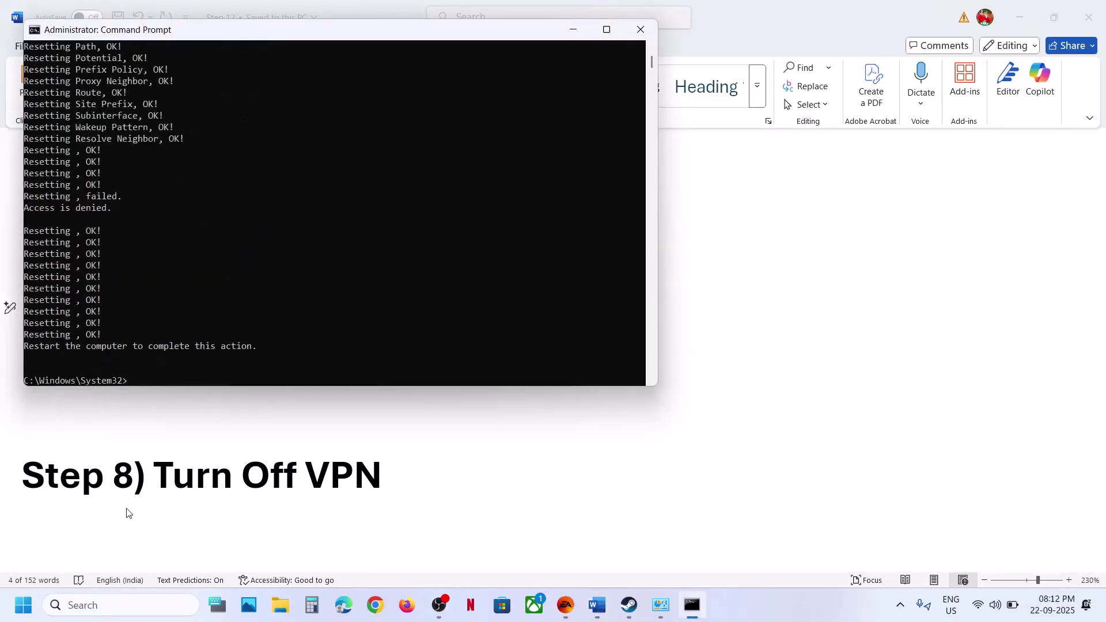
Show the computer's power options, dismiss them without restarting, and close Command Prompt.
left_click(25, 608)
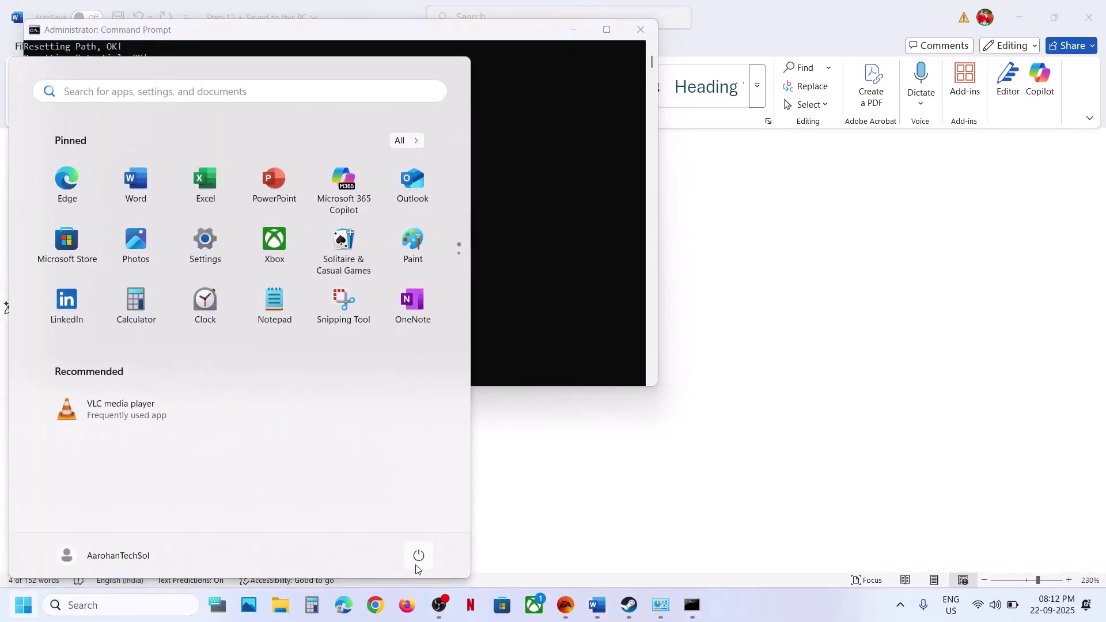
left_click(418, 556)
key("Escape")
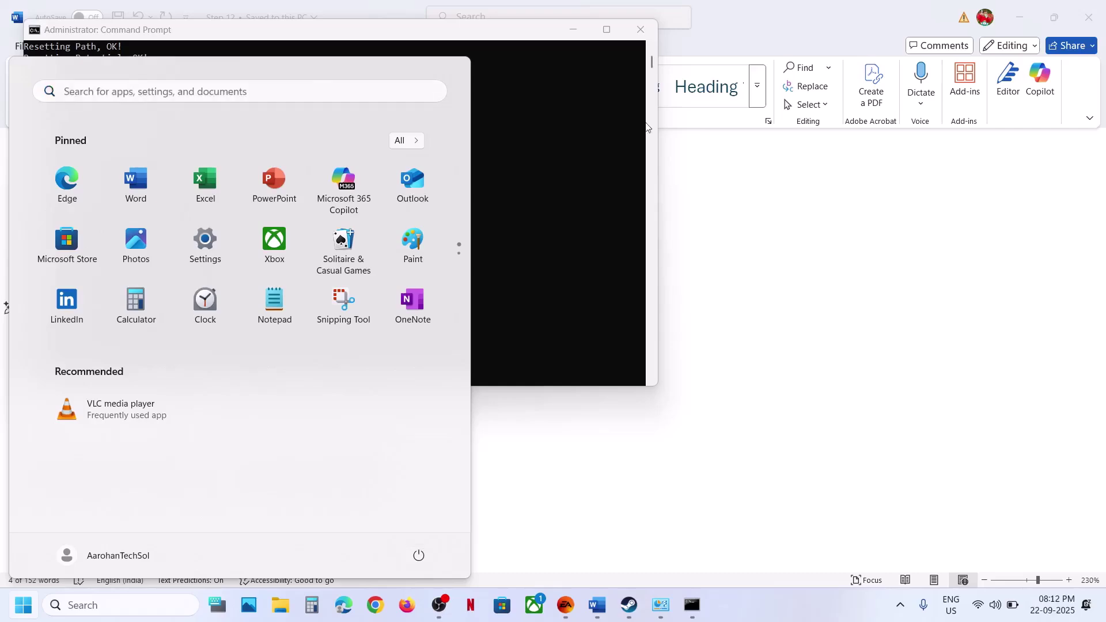
left_click(641, 29)
Highlight in turn the Word document's instructions for Step 8 on VPN, Step 9 on Ethernet, and Step 10 on date, time, time zone and region.
scroll(329, 386, "down", 2)
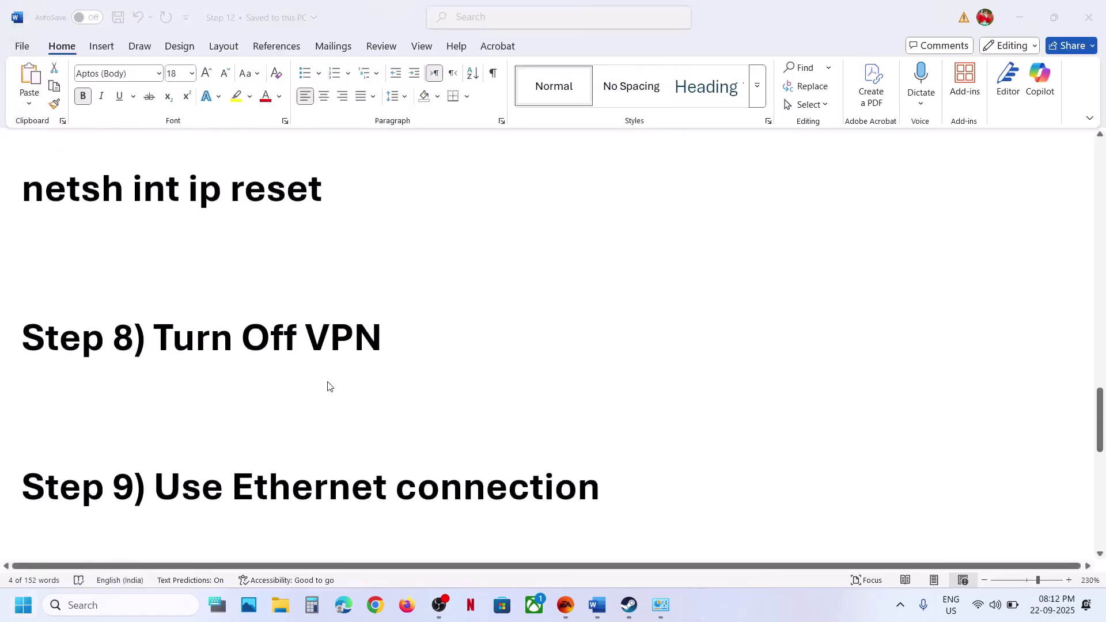
left_click_drag(154, 339, 382, 339)
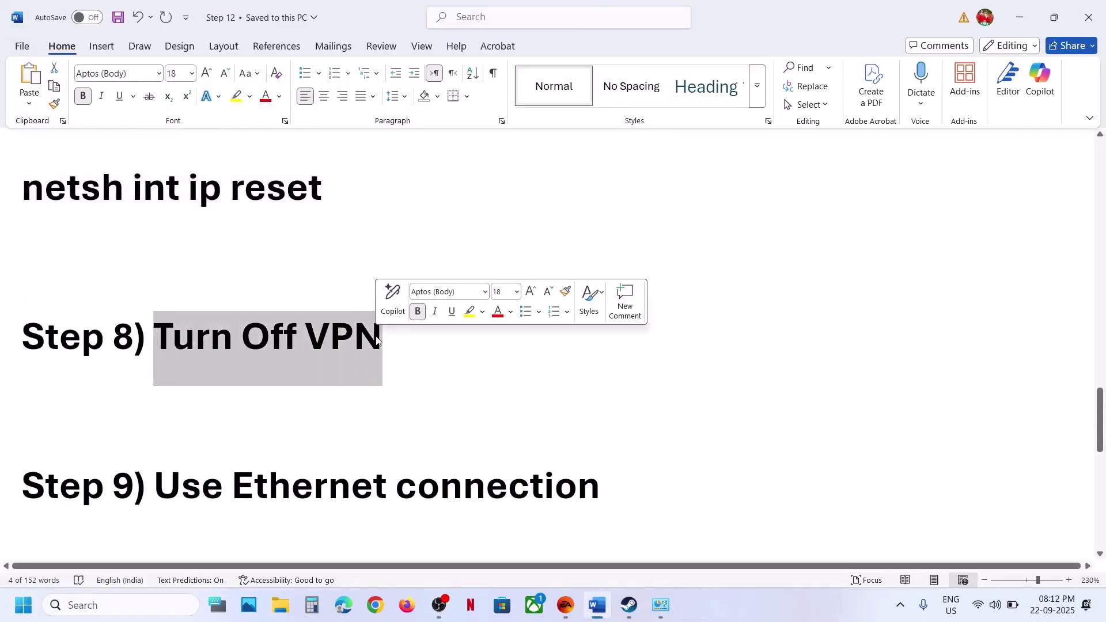
scroll(332, 382, "down", 2)
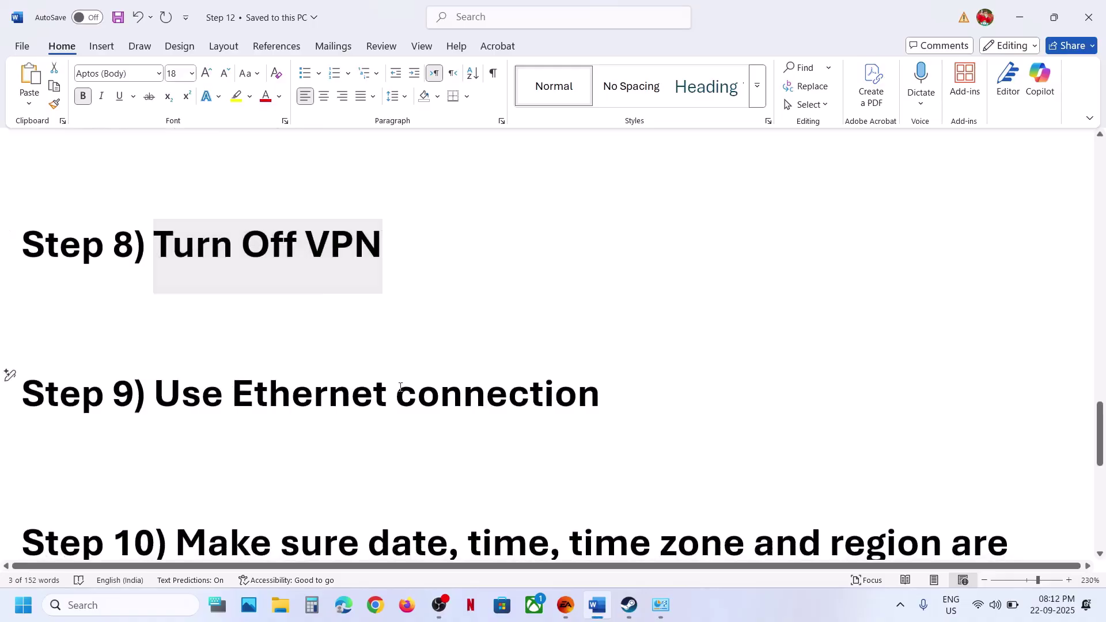
left_click_drag(155, 393, 600, 394)
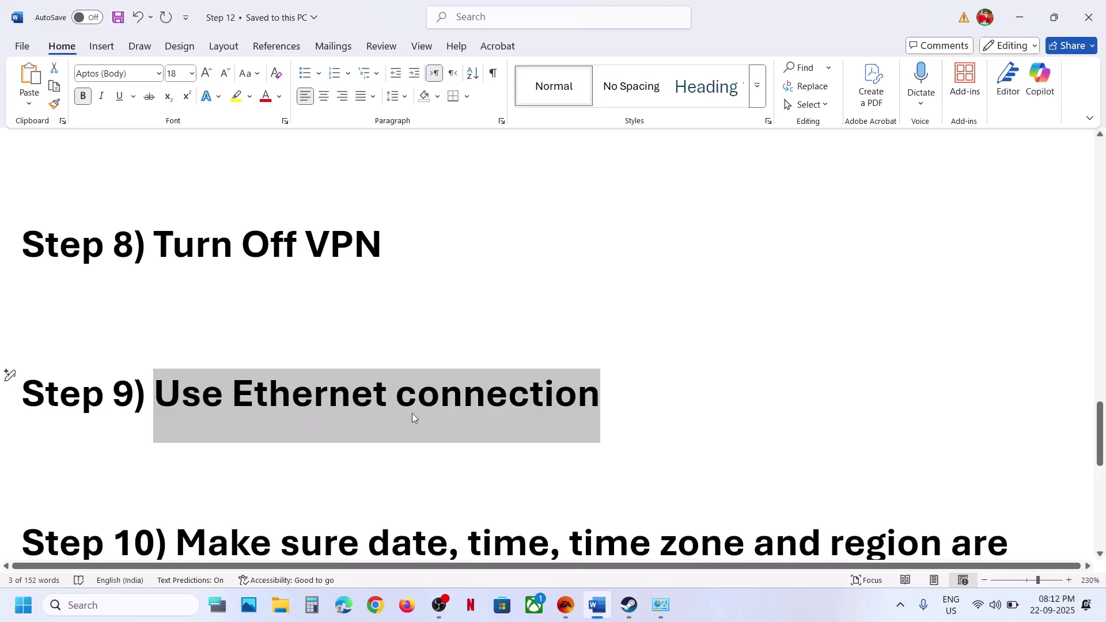
scroll(487, 424, "down", 3)
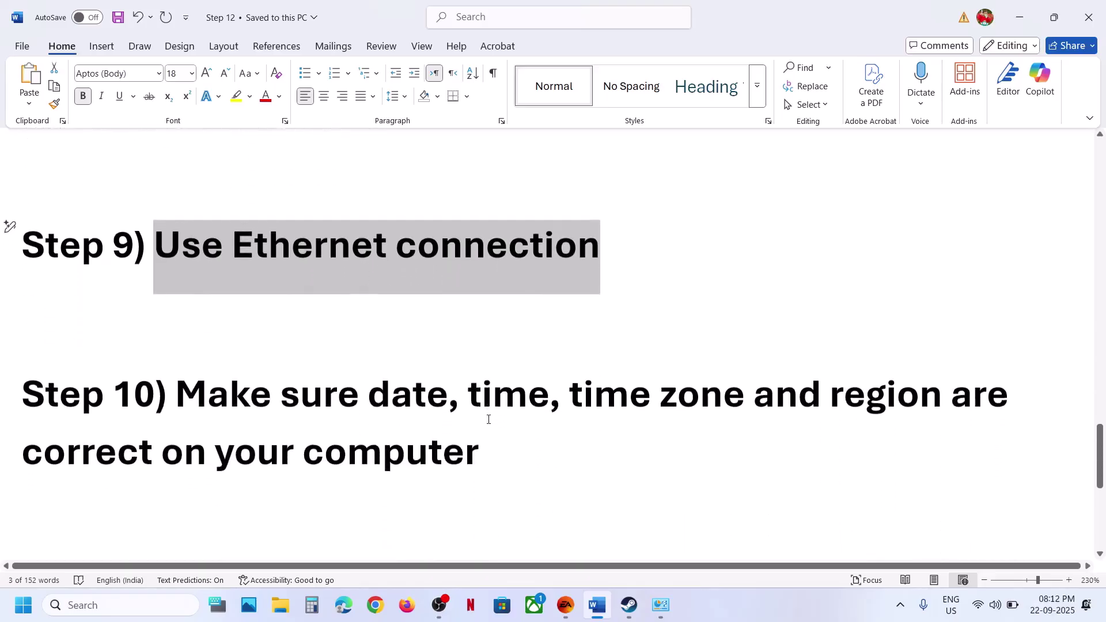
left_click_drag(241, 407, 610, 440)
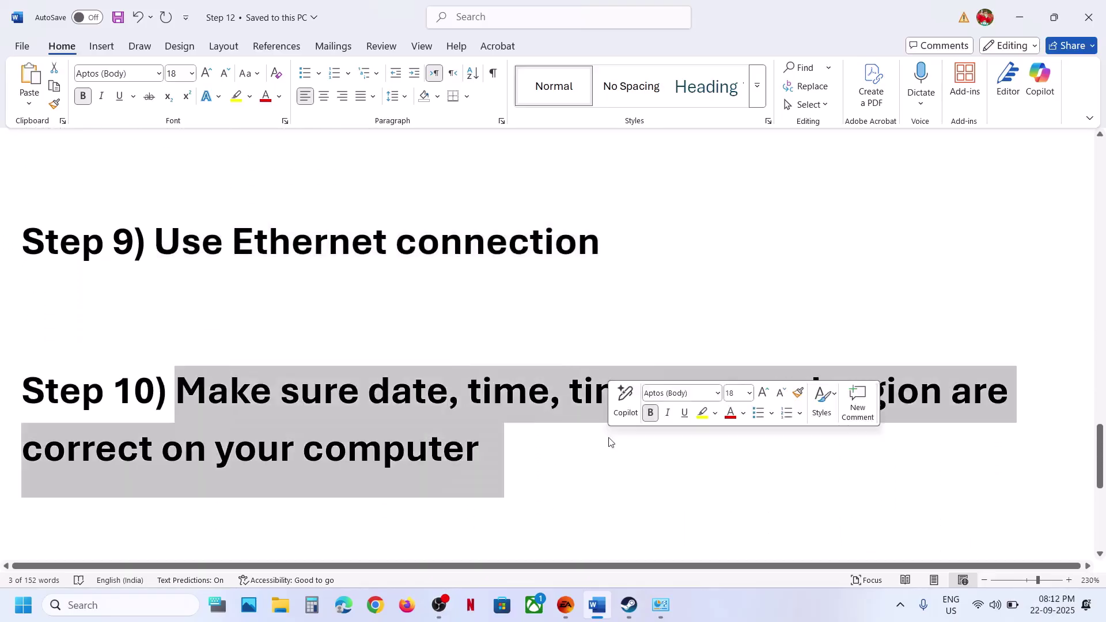
Open the Windows date and time settings, turn automatic time setting off and back on, and sync the clock.
right_click(1059, 619)
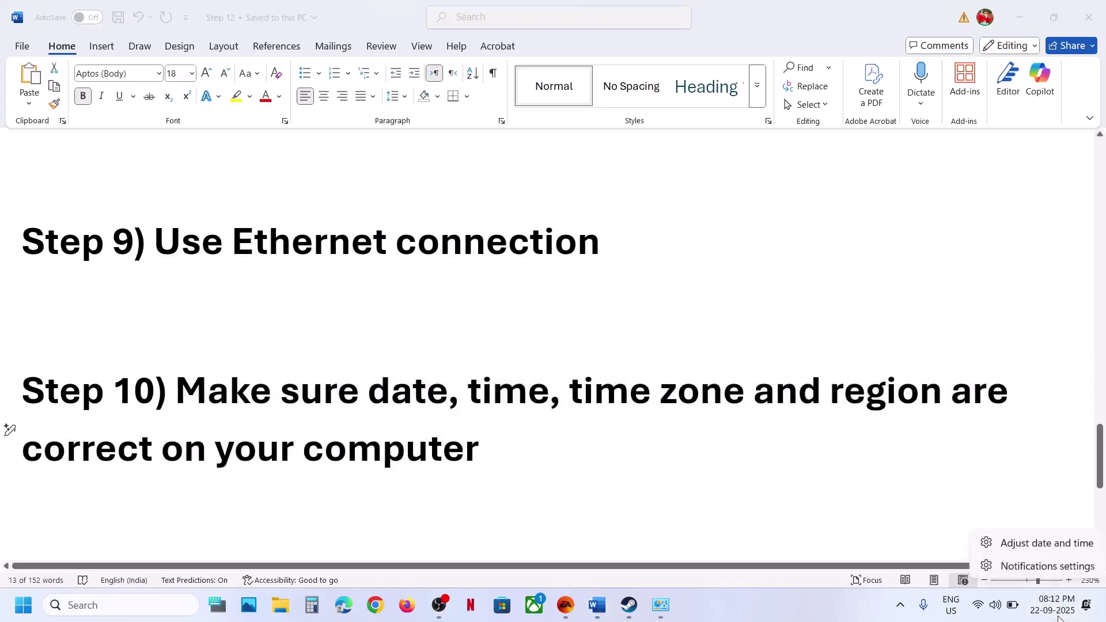
left_click(1052, 545)
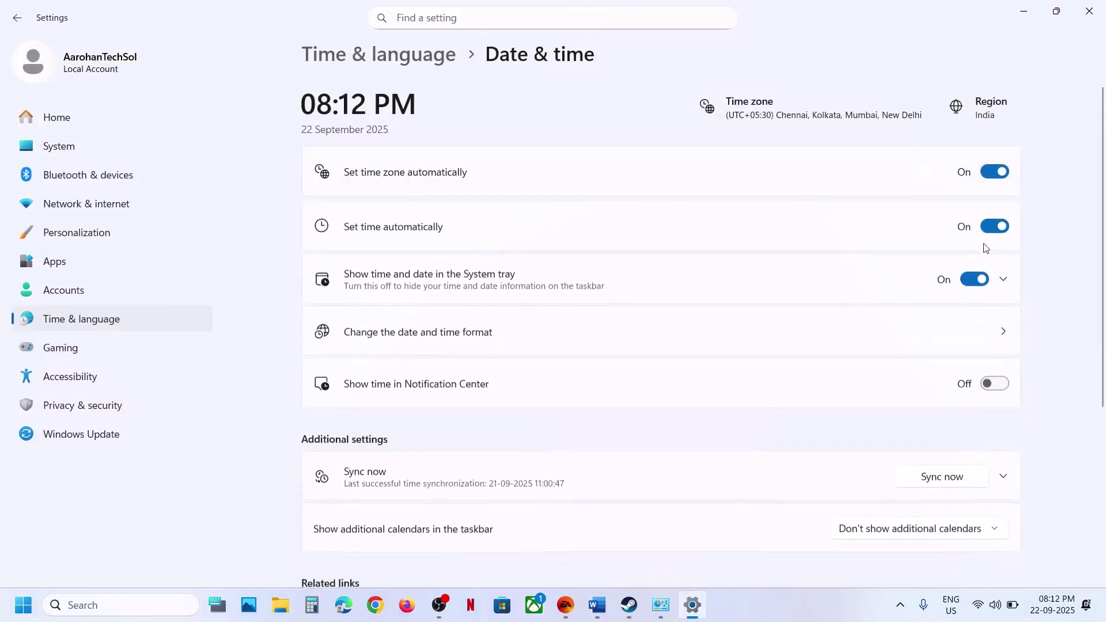
left_click(988, 226)
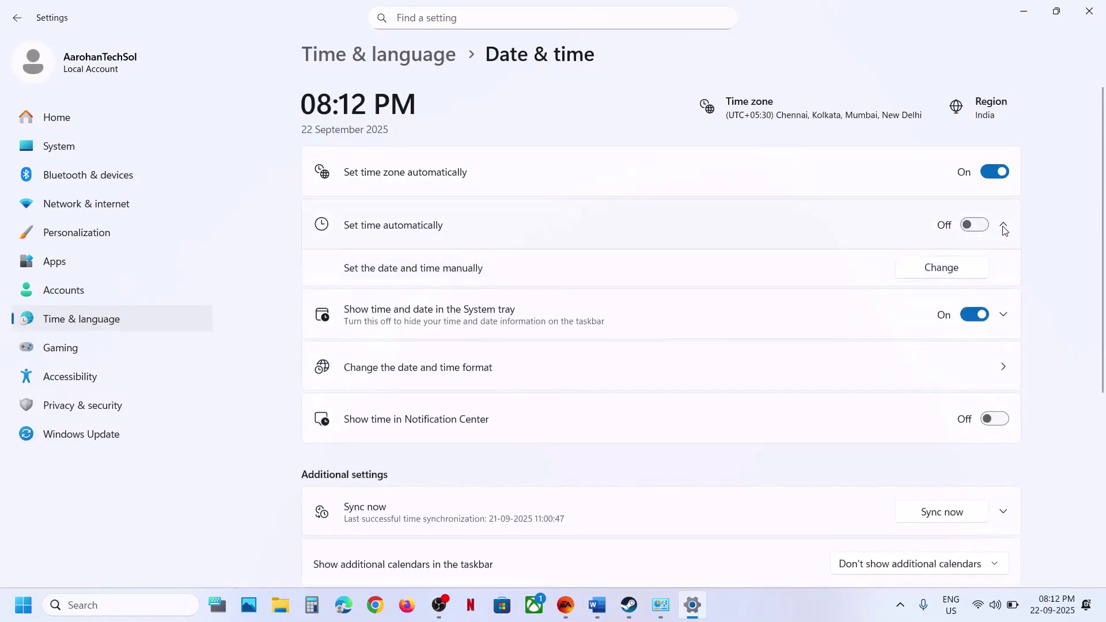
left_click(988, 228)
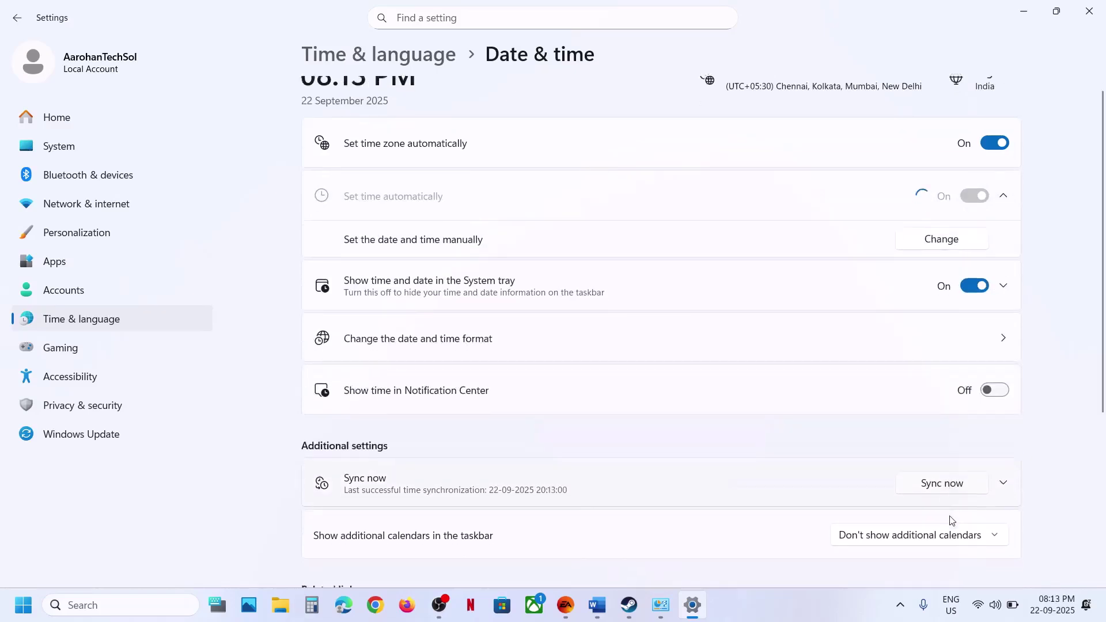
scroll(950, 521, "down", 2)
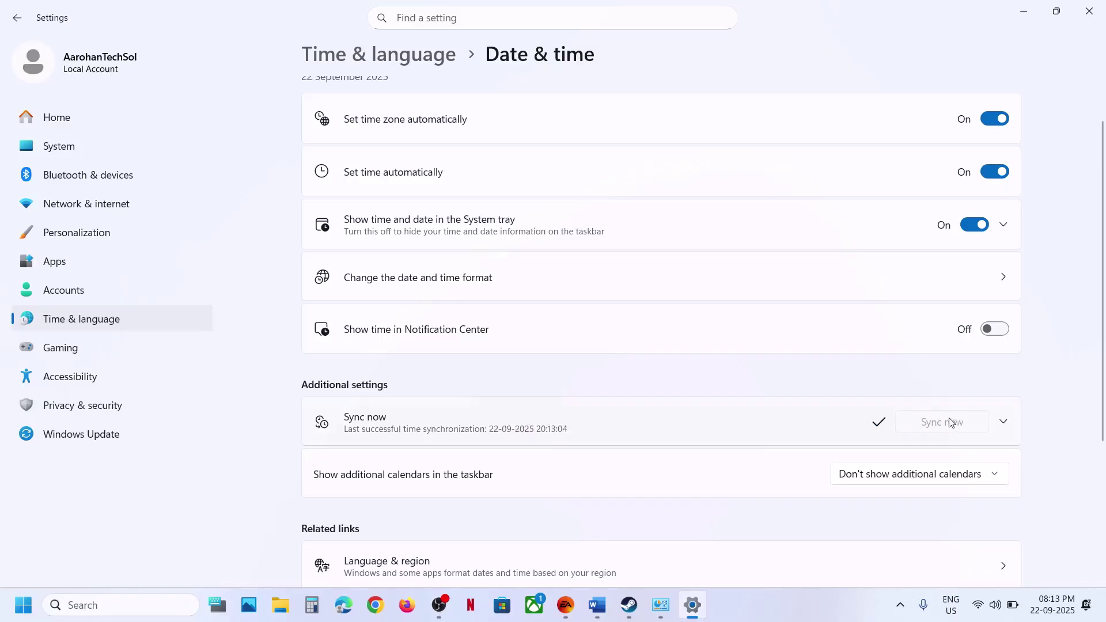
Show the country or region choices in the language and region settings, dismiss them unchanged, and close Settings.
left_click(98, 324)
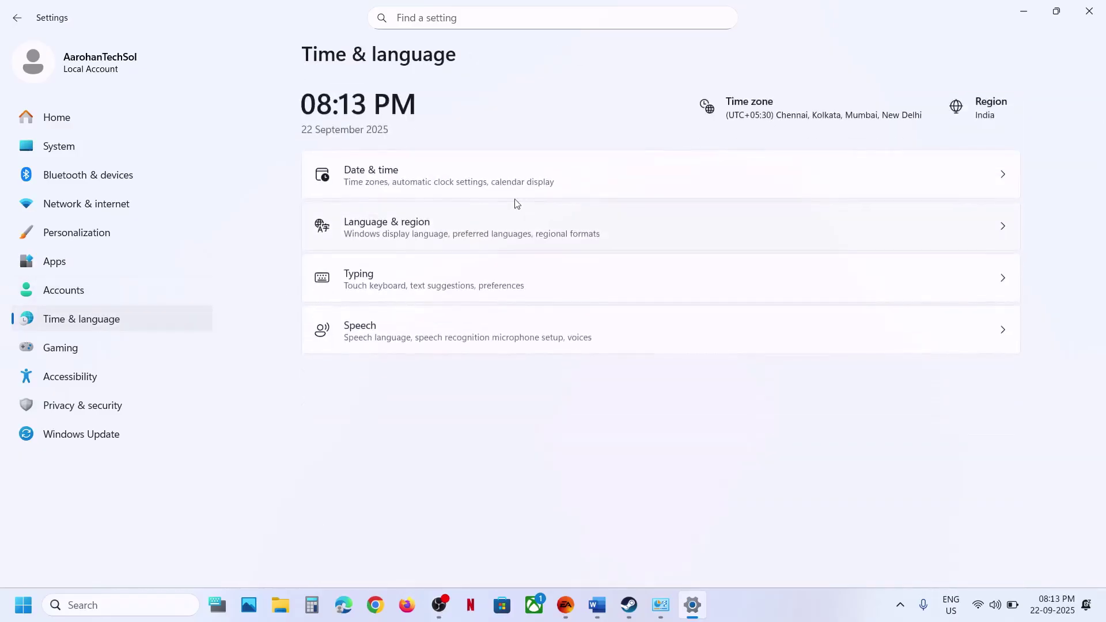
left_click(618, 217)
left_click(939, 461)
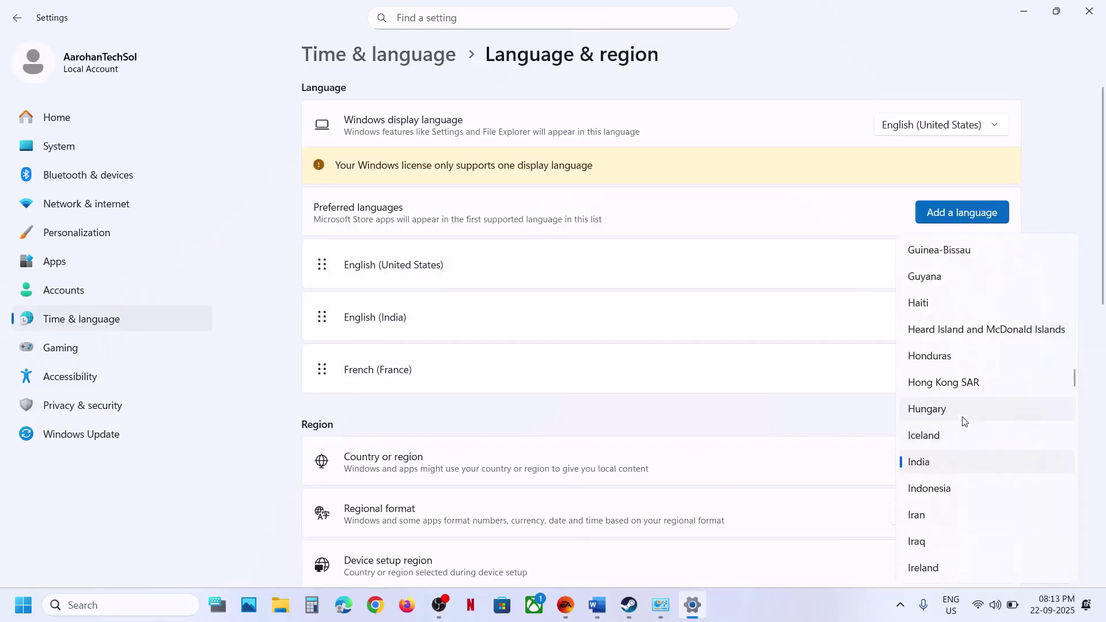
left_click(752, 418)
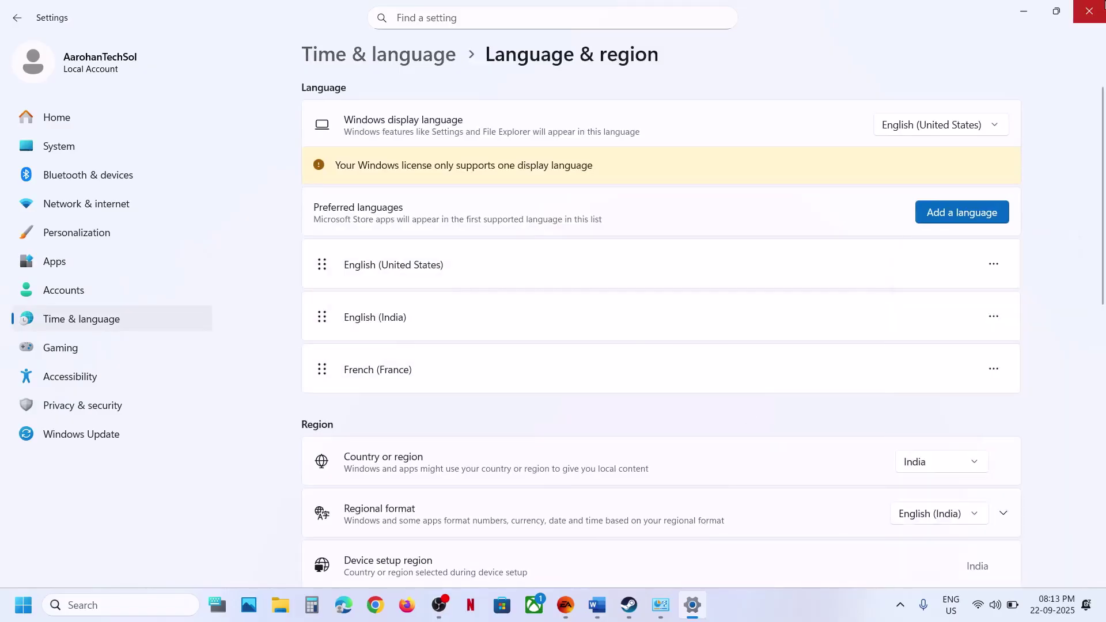
left_click(1089, 11)
Bring up Step 11 in the Word document, switch to the EA app, and open skate.'s install folder from its properties.
scroll(529, 412, "down", 2)
scroll(529, 411, "down", 1)
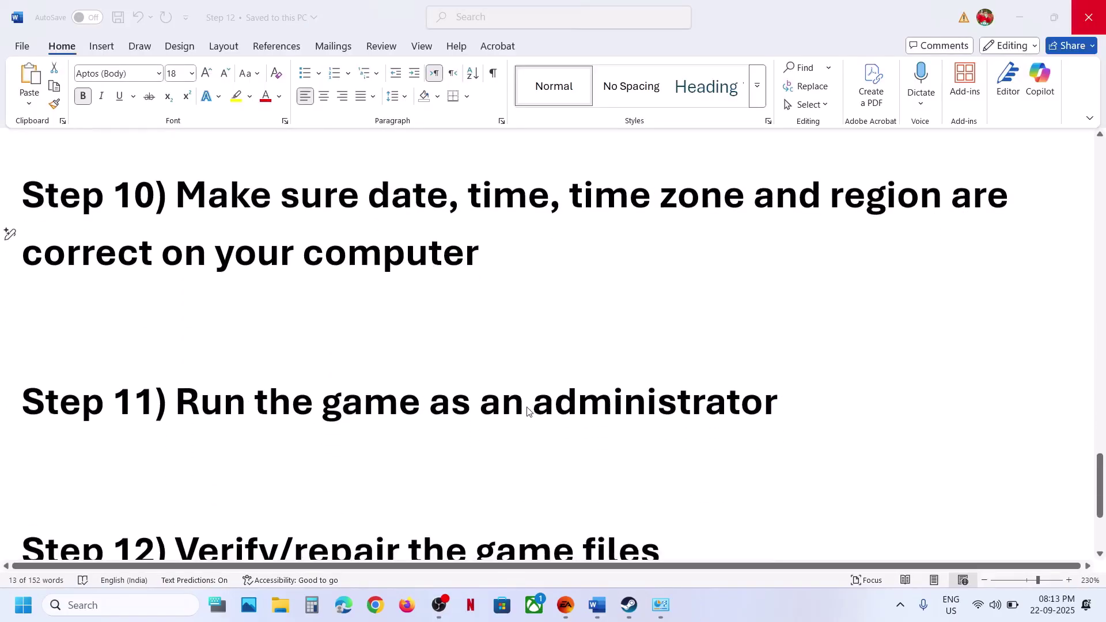
left_click(566, 605)
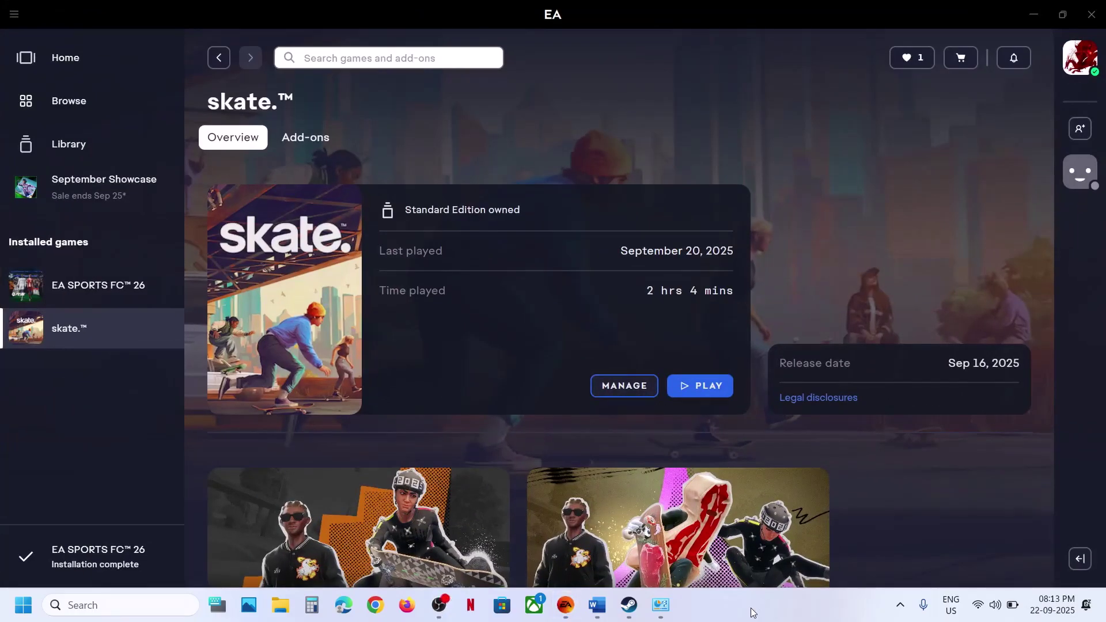
left_click(648, 394)
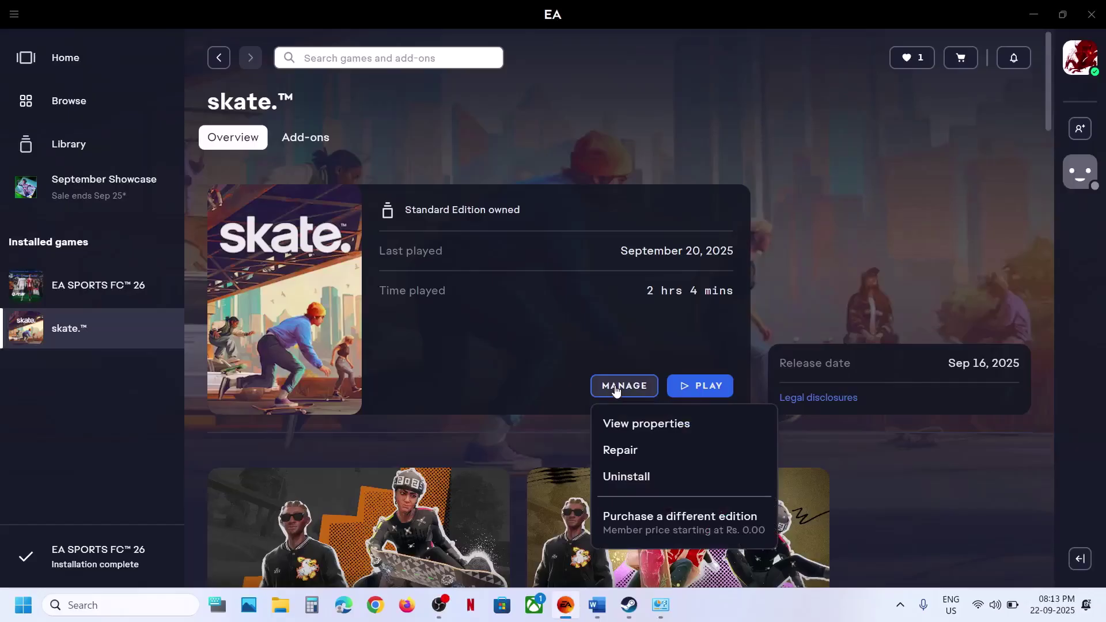
left_click(654, 425)
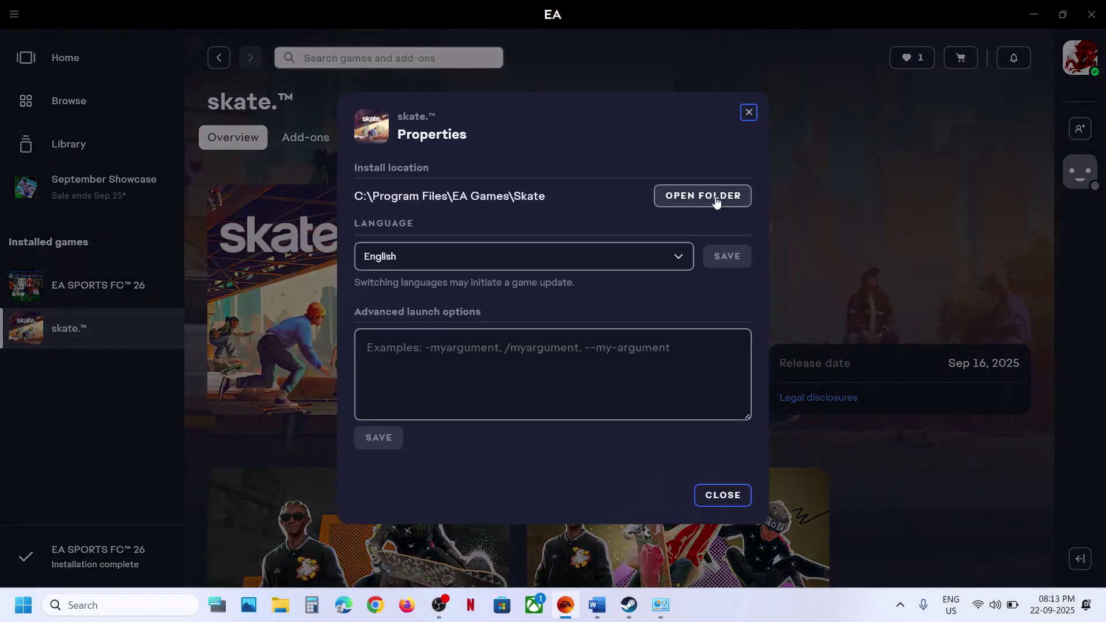
left_click(716, 197)
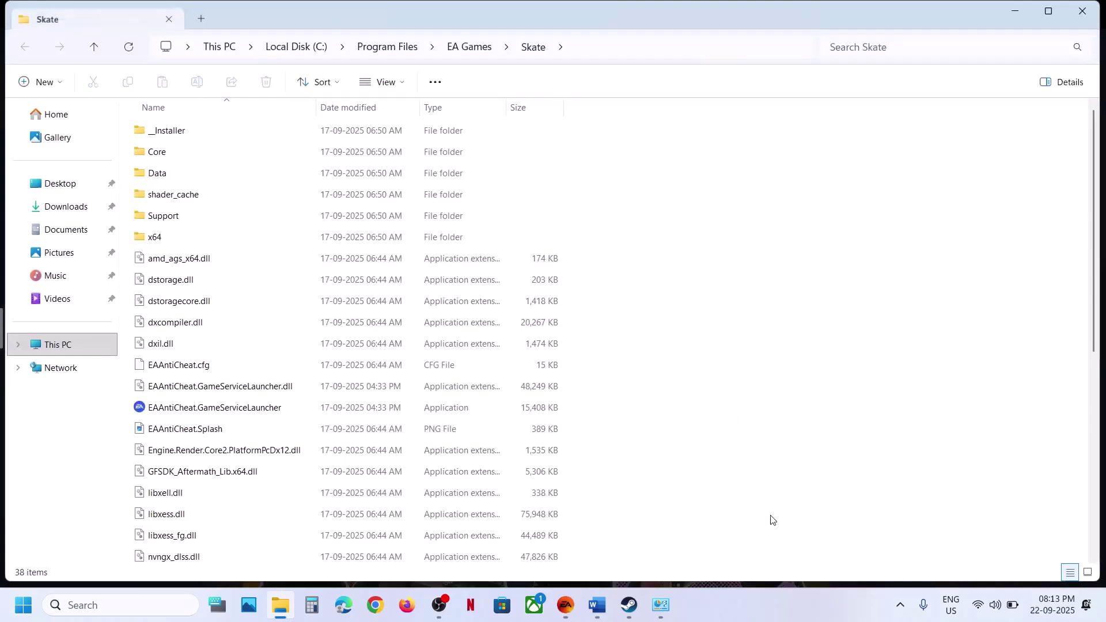
Show the run-as-administrator option for the Skate application, then close the folder and the game's properties without running it.
scroll(272, 384, "down", 5)
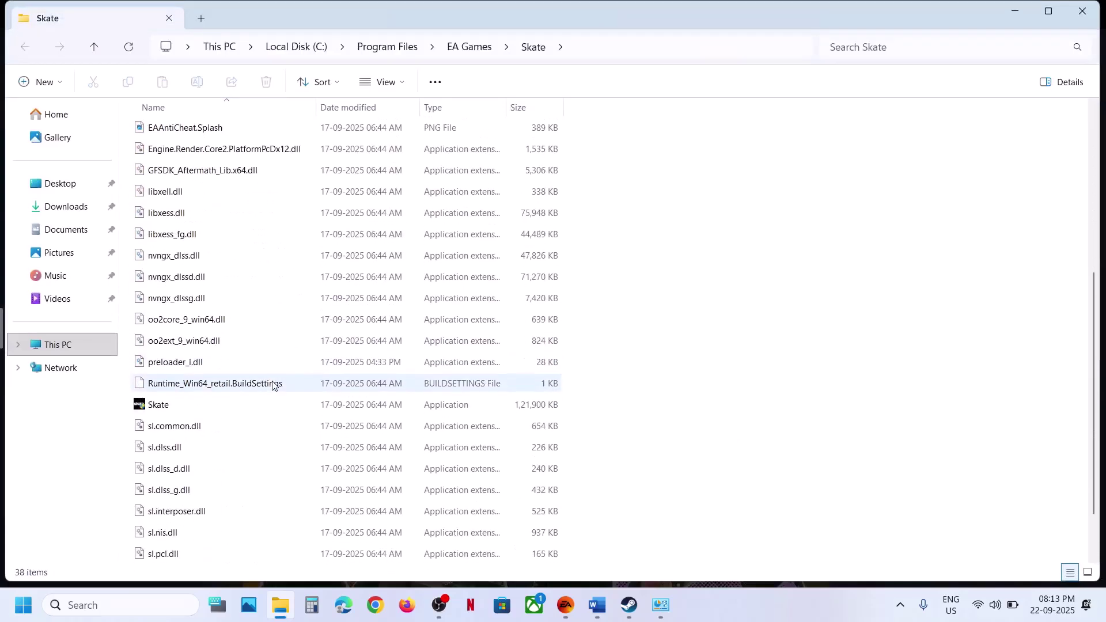
right_click(179, 413)
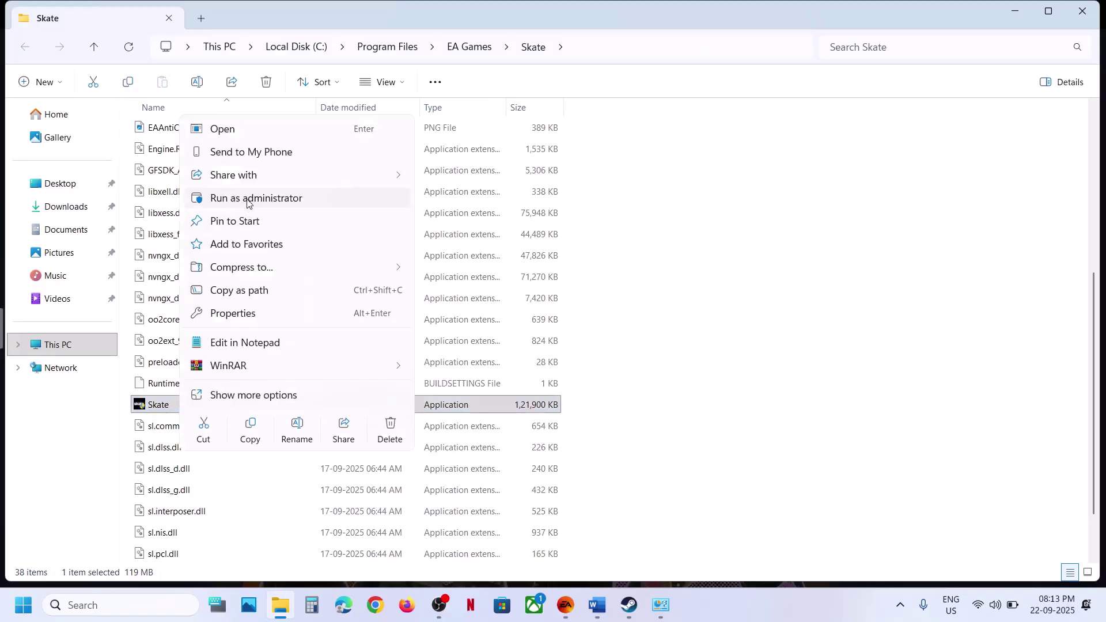
left_click(1083, 11)
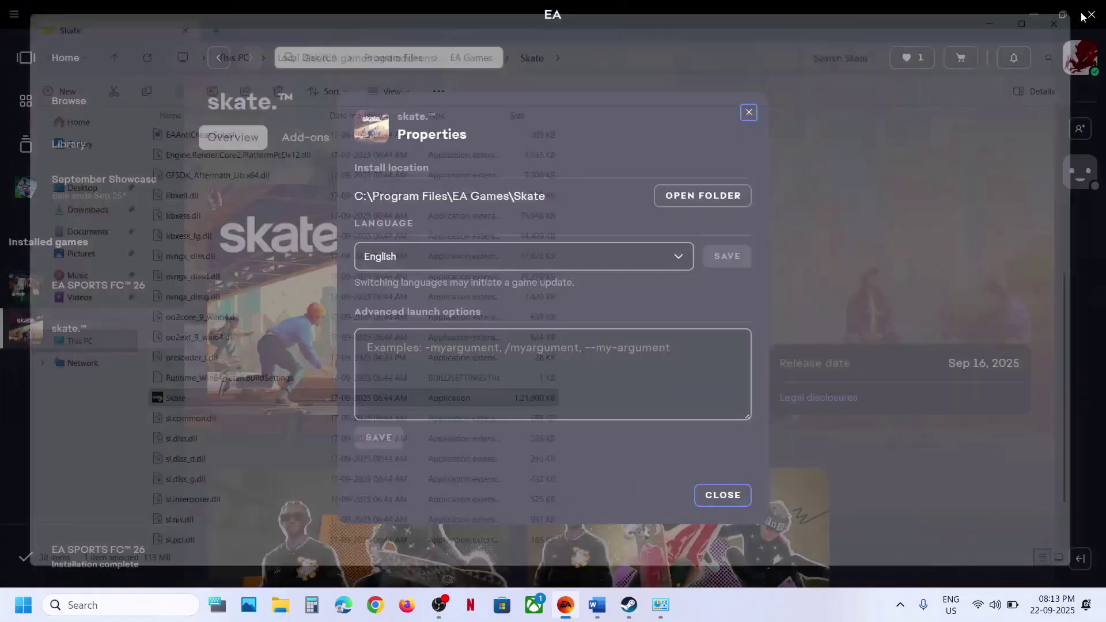
left_click(740, 496)
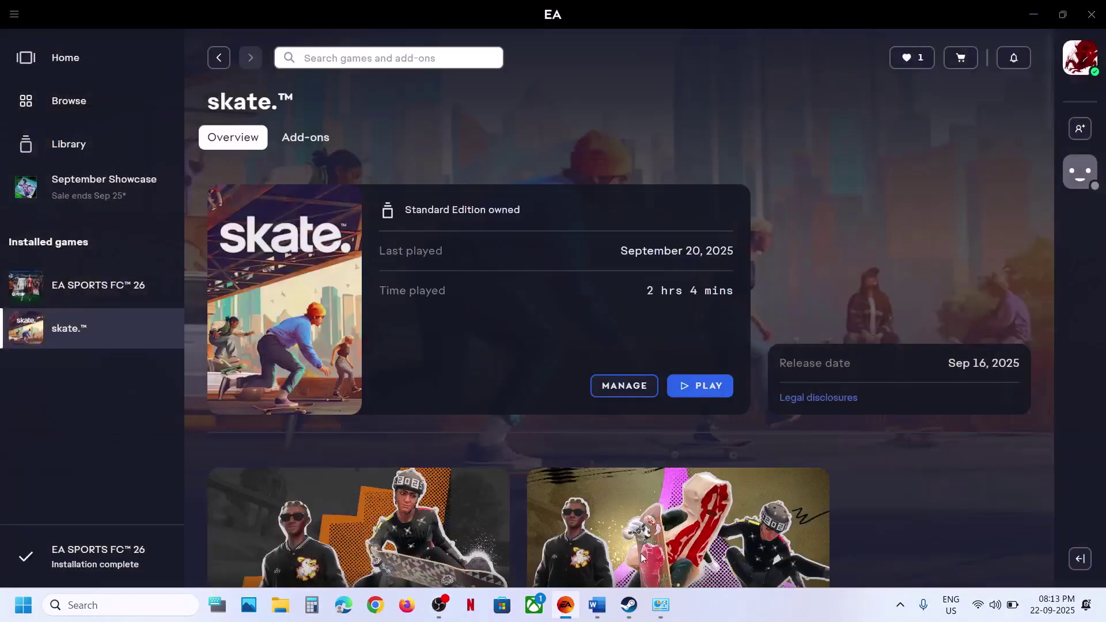
Switch to Steam and browse skate.'s local files from the game library.
left_click(630, 605)
right_click(113, 303)
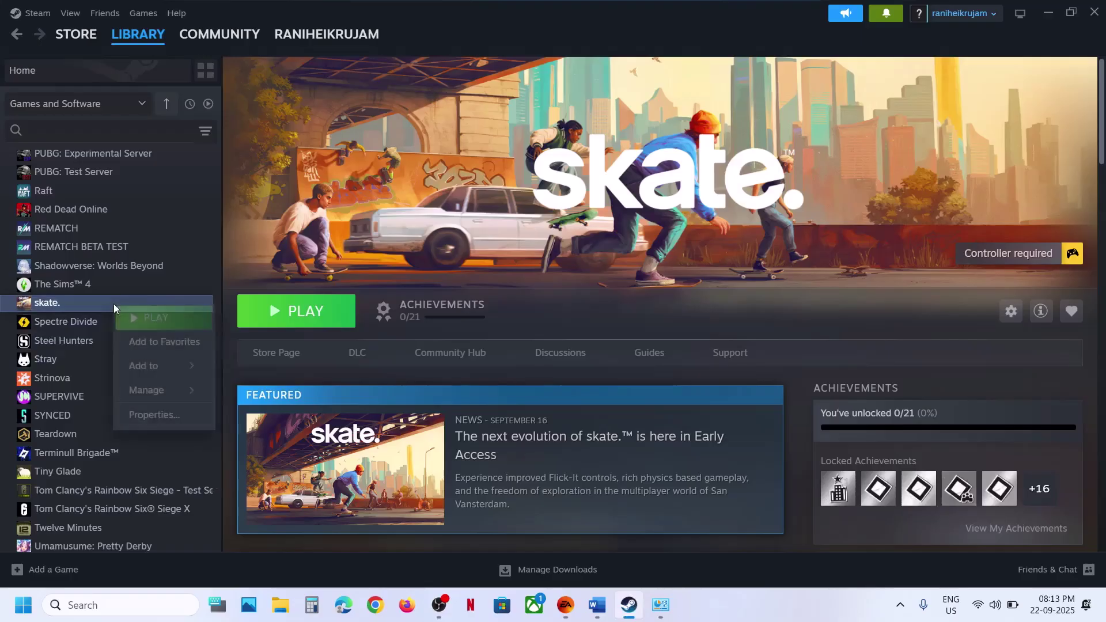
mouse_move(156, 397)
left_click(280, 420)
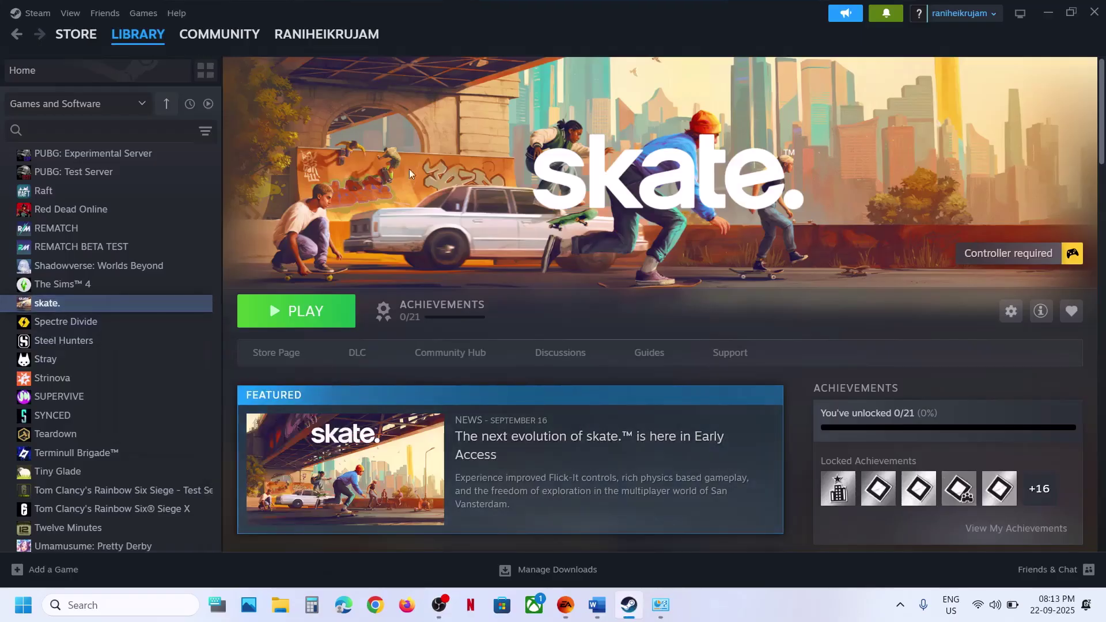
Show the run-as-administrator option for the Skate application in the Steam install folder and dismiss it.
scroll(395, 346, "down", 5)
scroll(297, 326, "up", 3)
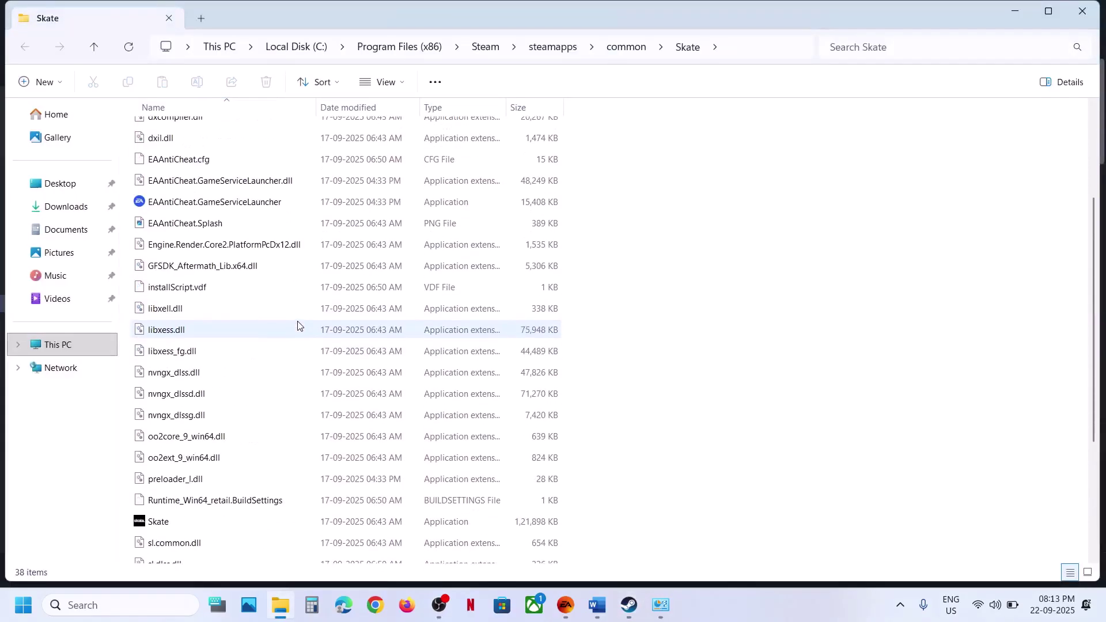
scroll(242, 351, "down", 3)
left_click(158, 356)
right_click(164, 353)
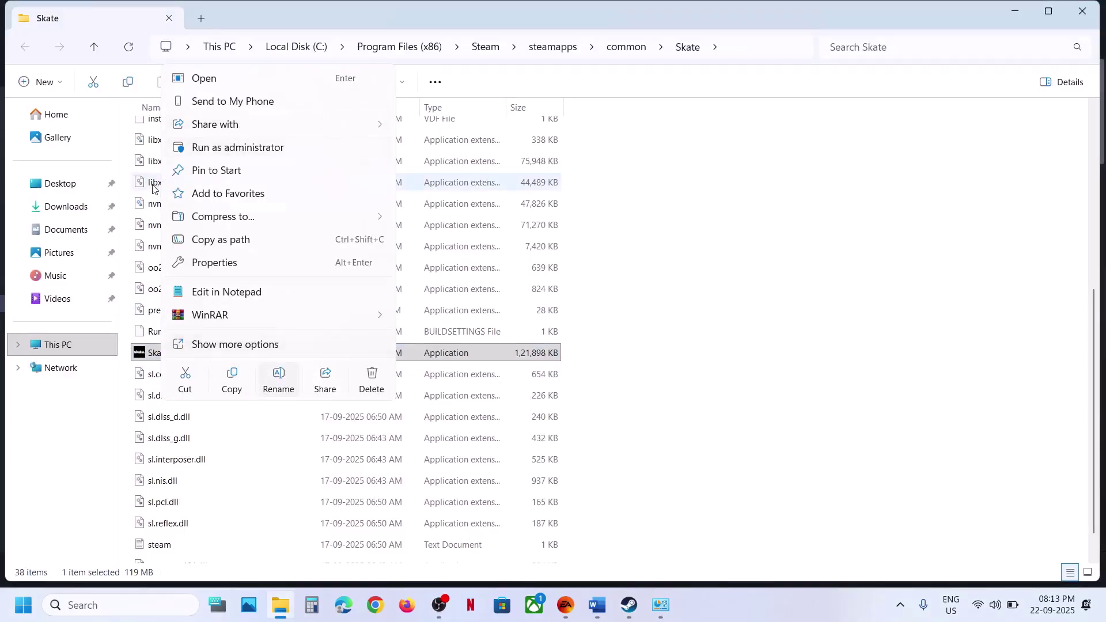
left_click(179, 183)
Show the run-as-administrator option for EAAntiCheat.GameServiceLauncher and close the folder without running it.
scroll(217, 172, "up", 2)
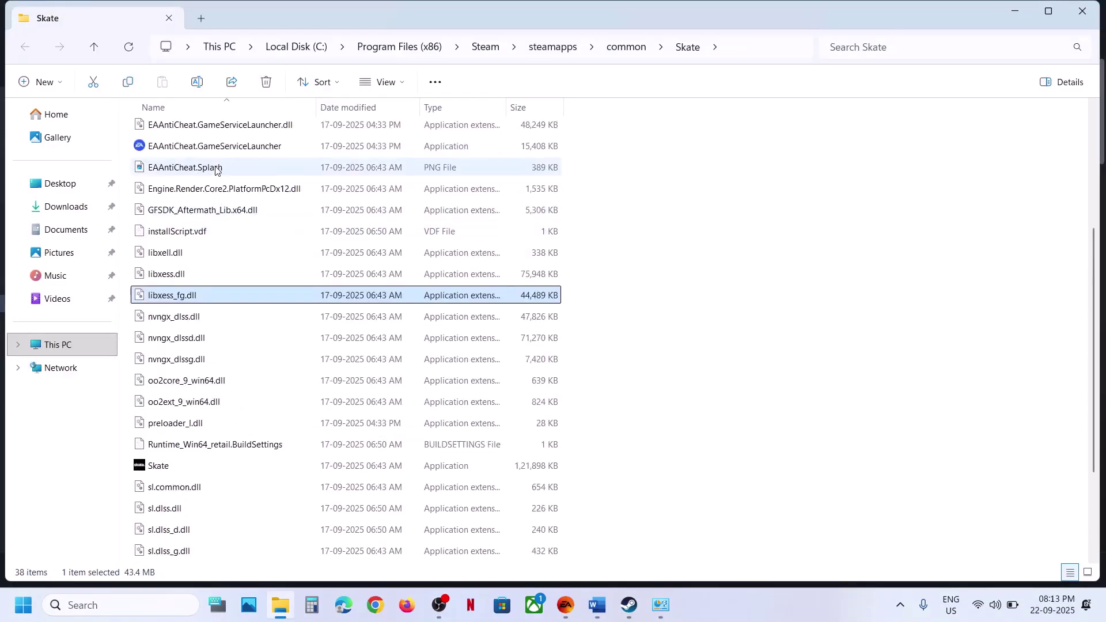
left_click(177, 149)
right_click(175, 151)
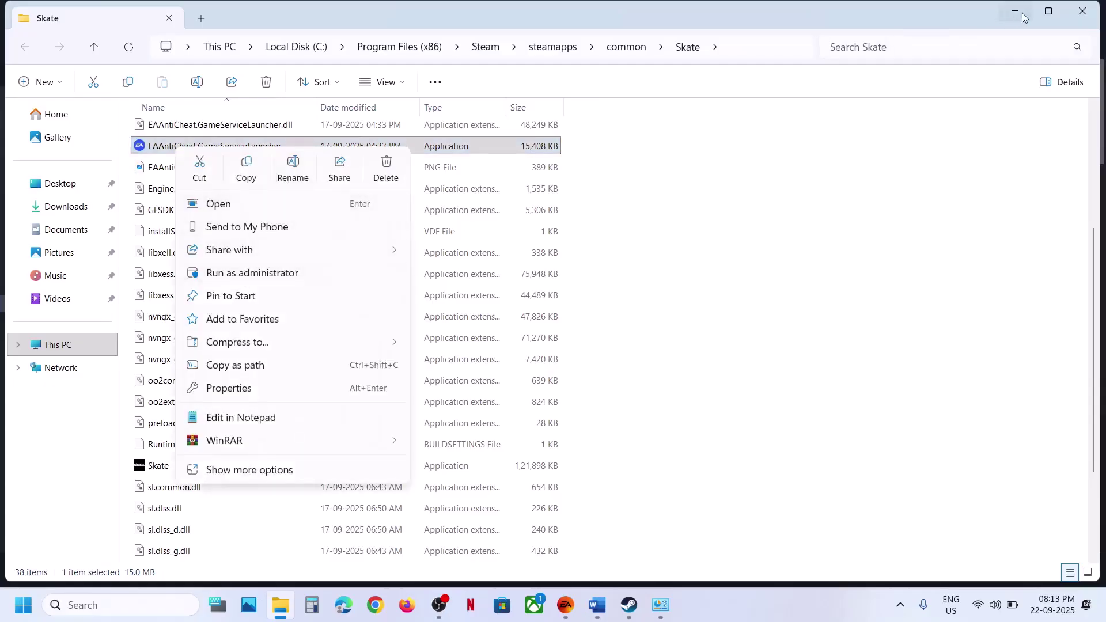
left_click(1081, 11)
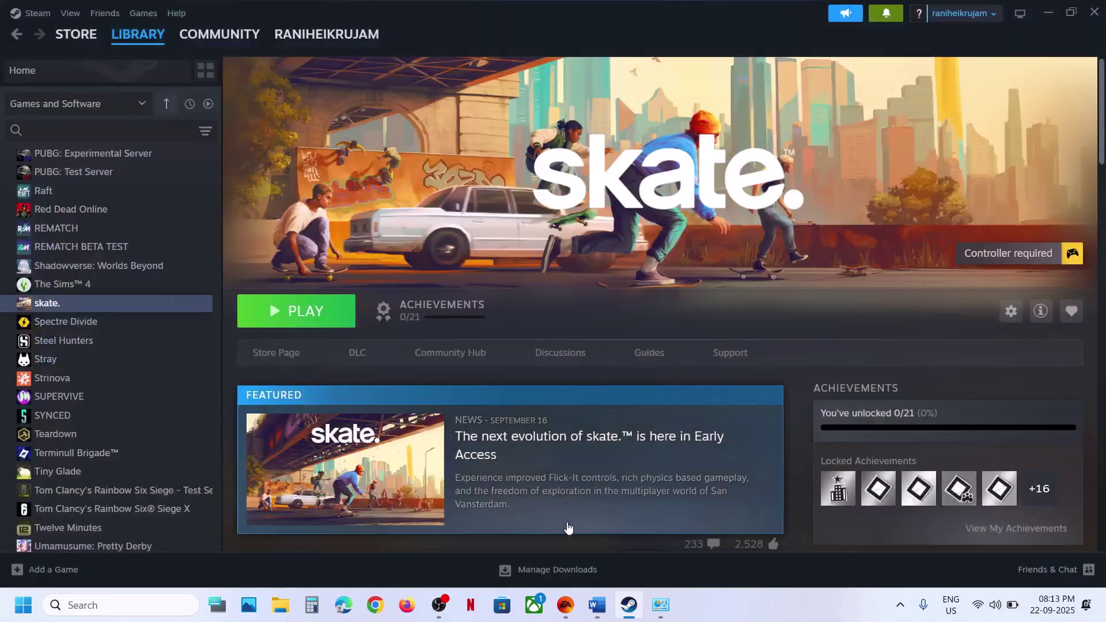
Return to the Word document and highlight the Step 12 instruction on verifying or repairing the game files.
left_click(597, 604)
scroll(426, 362, "down", 1)
scroll(425, 361, "down", 3)
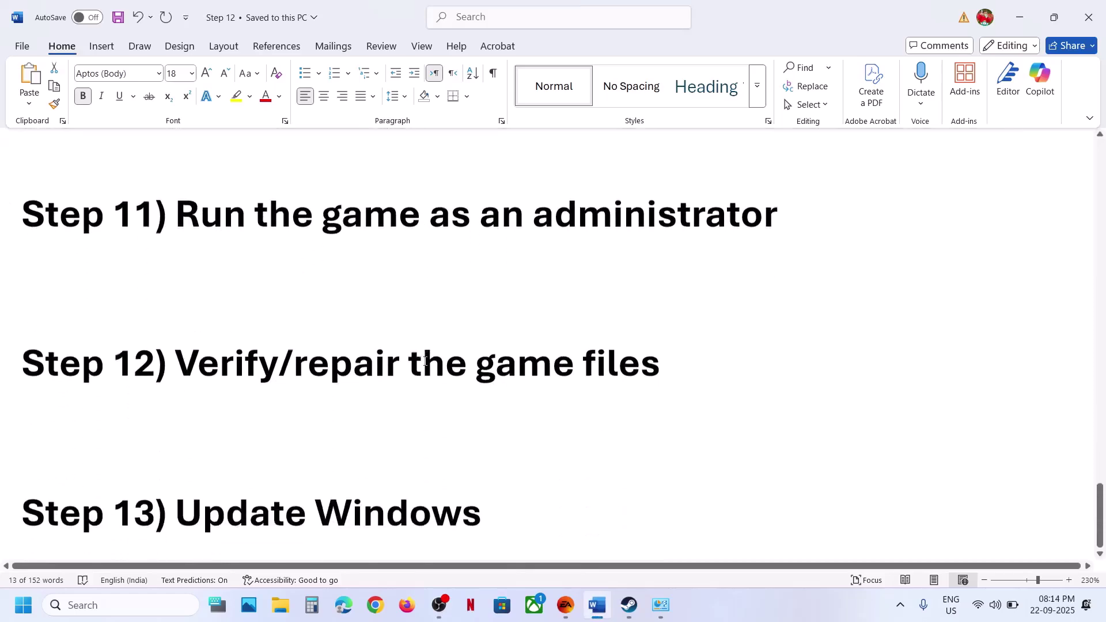
triple_click(711, 346)
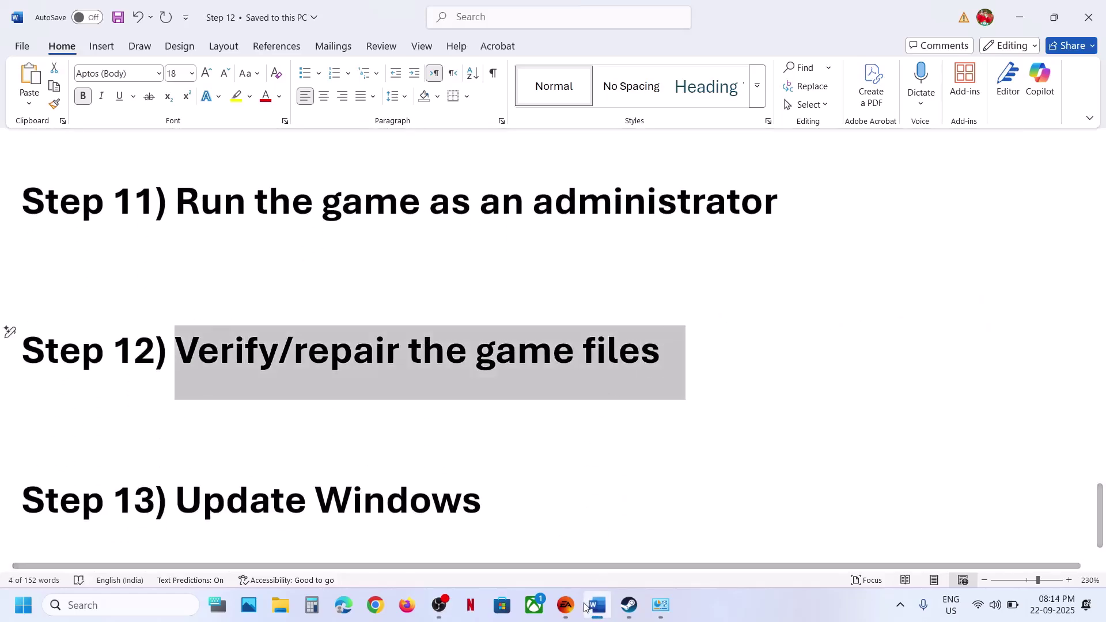
Show the option to verify skate.'s file integrity in its Steam installed files properties, then close the properties.
left_click(629, 605)
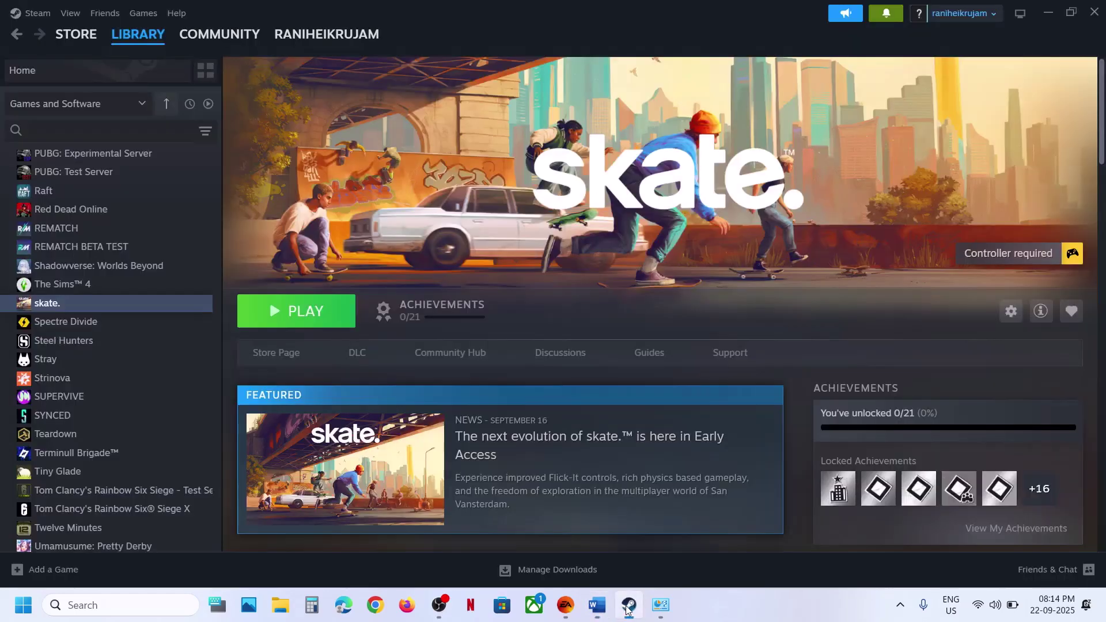
right_click(87, 313)
left_click(132, 415)
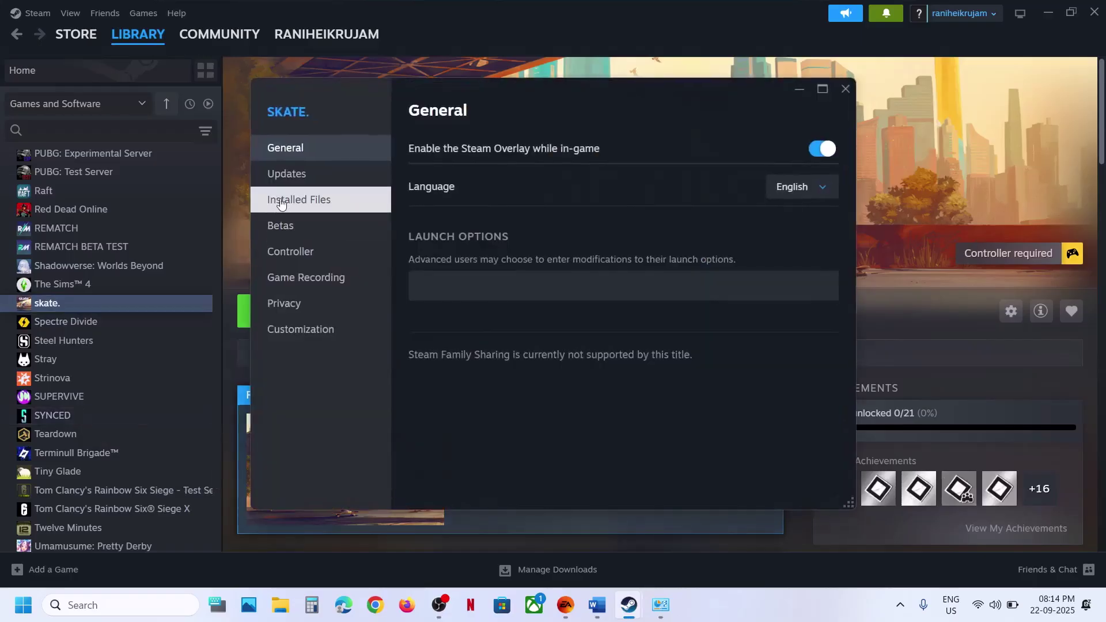
left_click(287, 201)
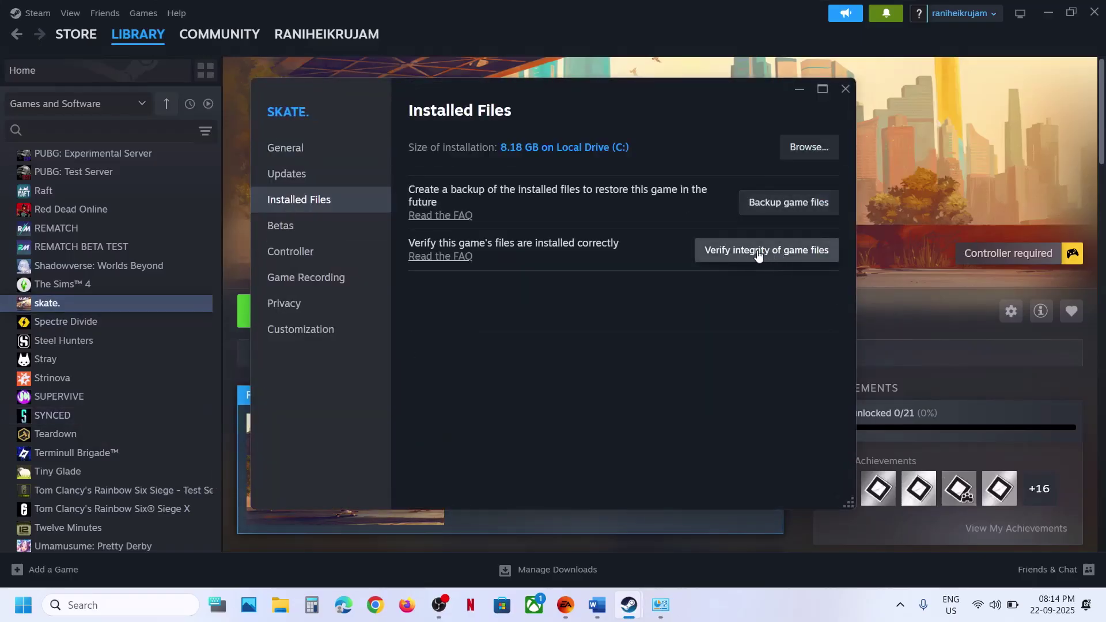
left_click(848, 94)
Show skate.'s Repair option in the EA app without starting it and return to Word.
left_click(574, 611)
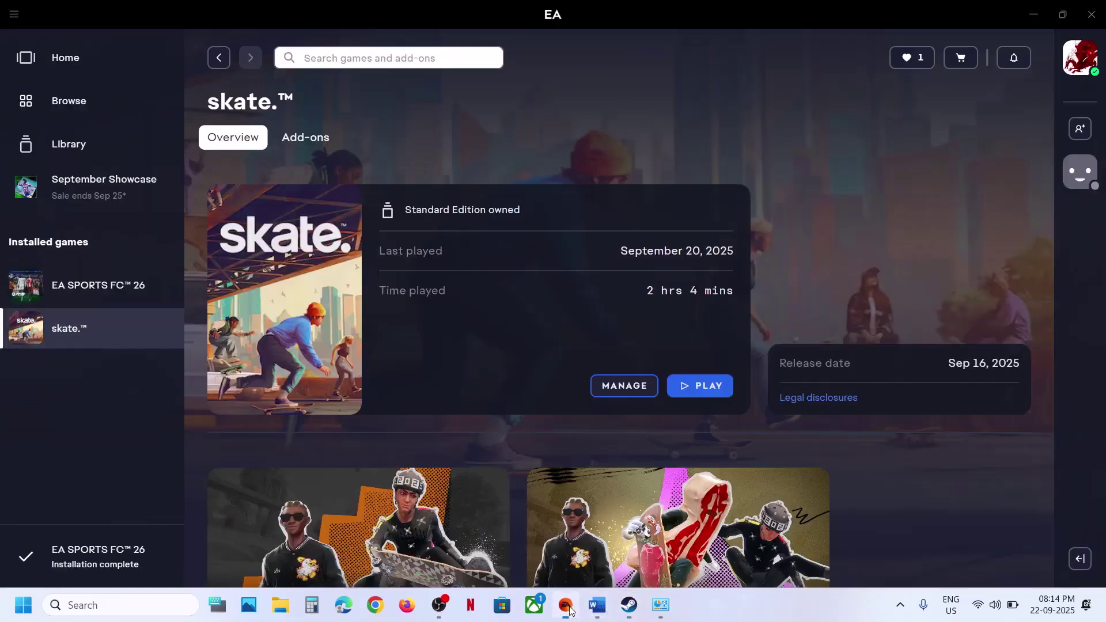
left_click(631, 387)
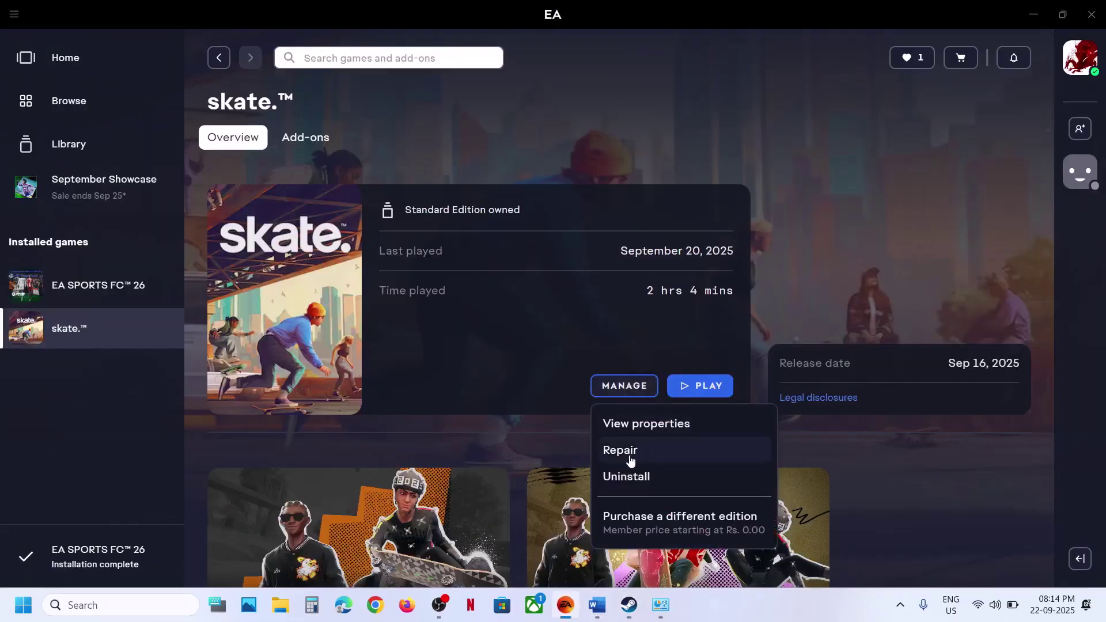
left_click(590, 615)
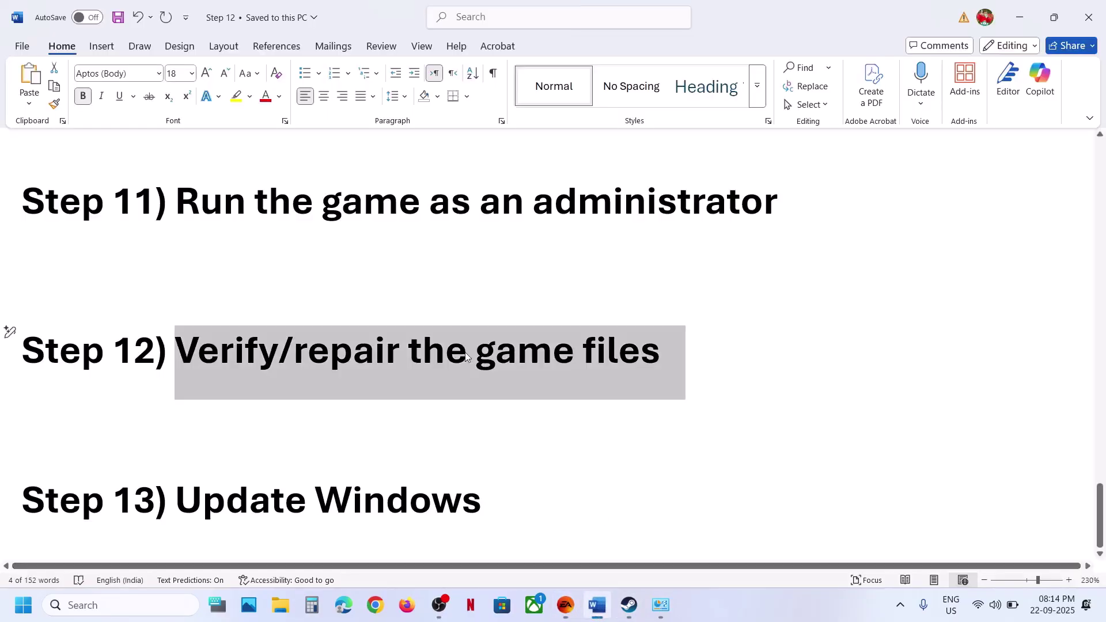
Highlight the Step 13 instruction on updating Windows, then open Windows Update in Settings and check for updates.
left_click_drag(177, 500, 471, 507)
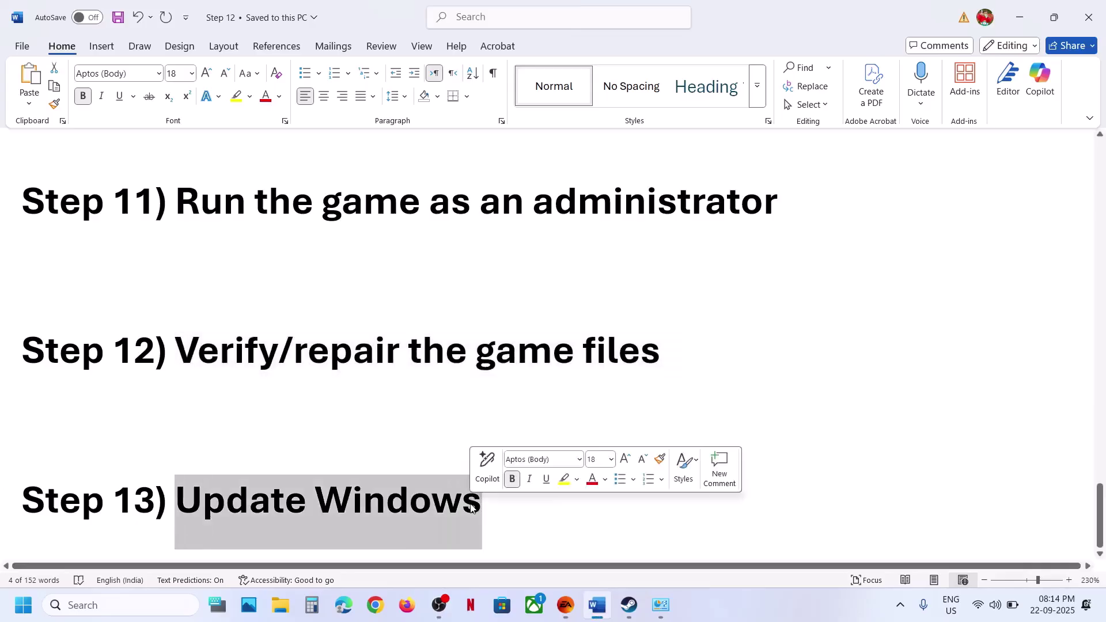
key("super+i")
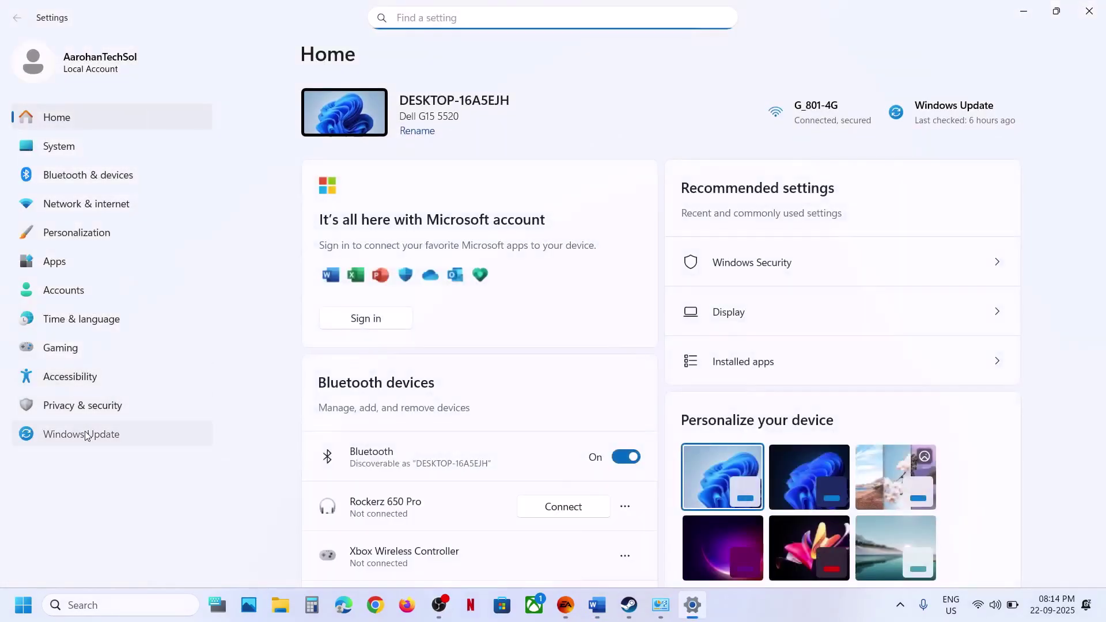
left_click(85, 435)
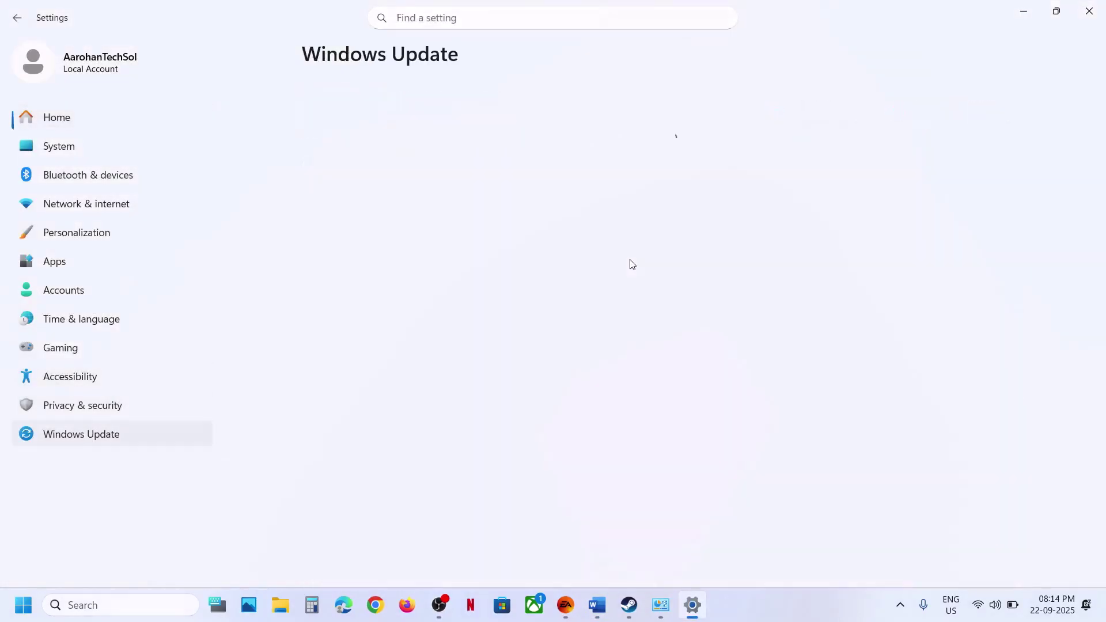
left_click(973, 121)
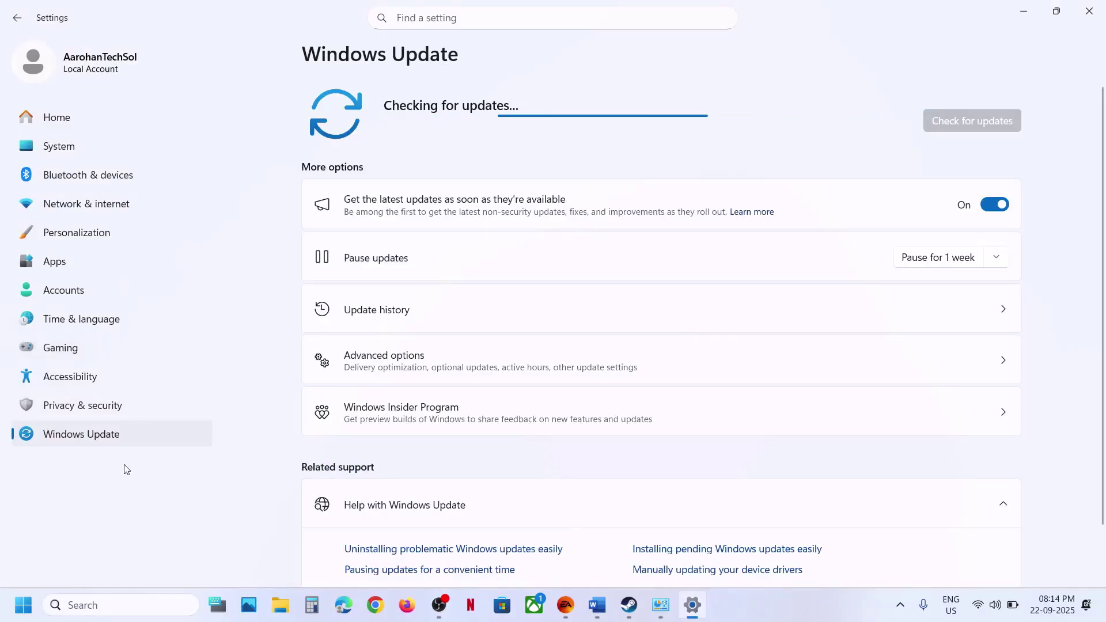
Show the computer's Restart option among the power choices and dismiss them without restarting.
left_click(23, 605)
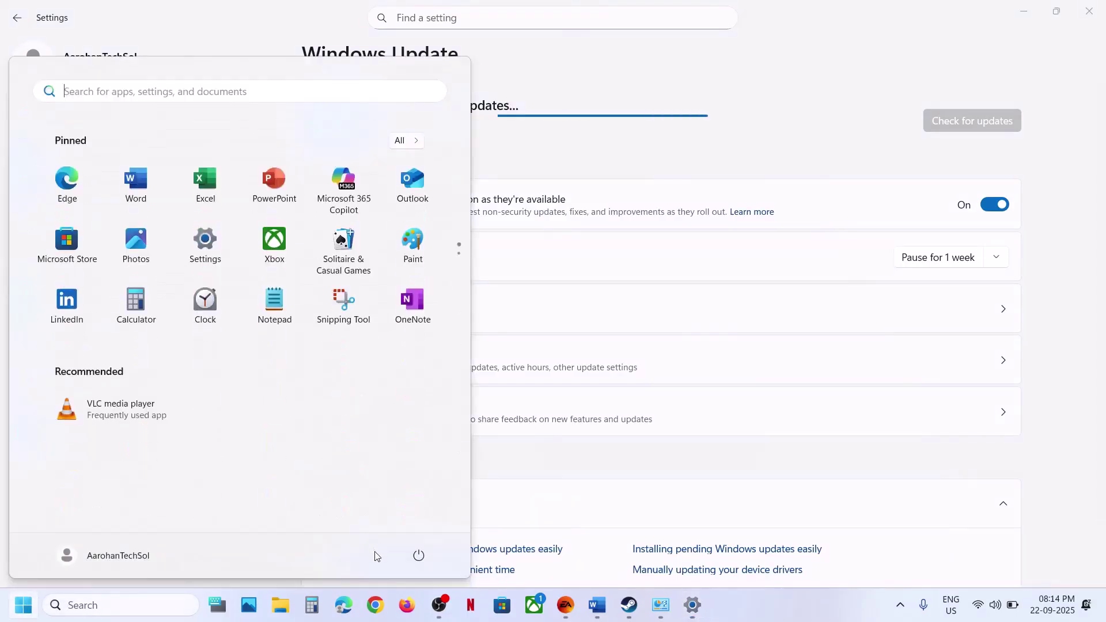
left_click(418, 555)
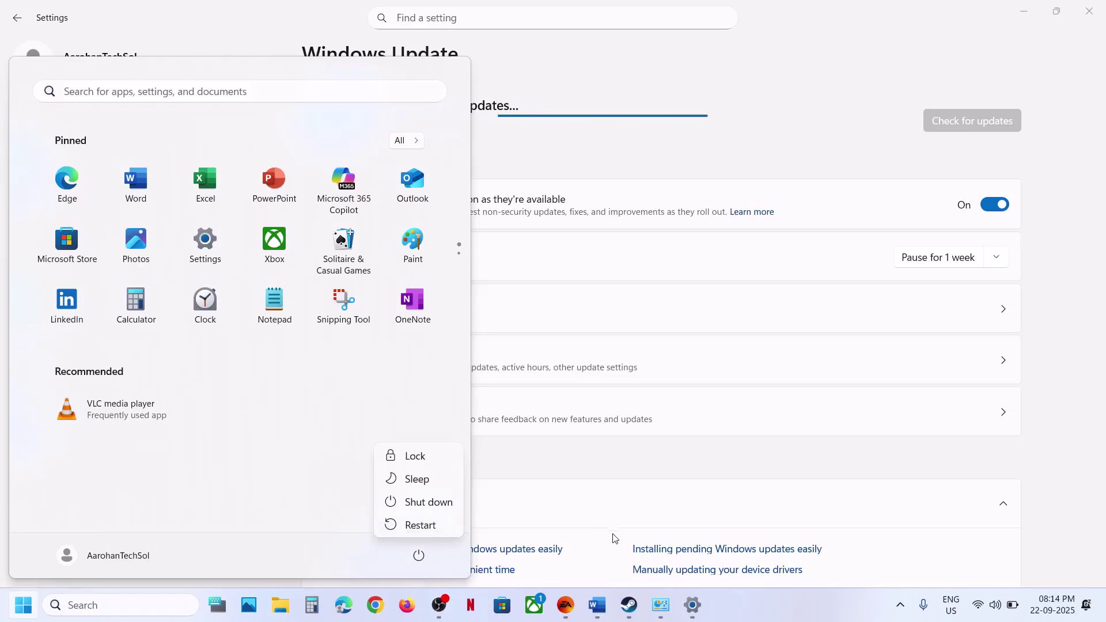
key("Escape")
Return to the beginning of the Word document and highlight its title listing the skate. error codes.
left_click(597, 605)
scroll(605, 321, "up", 15)
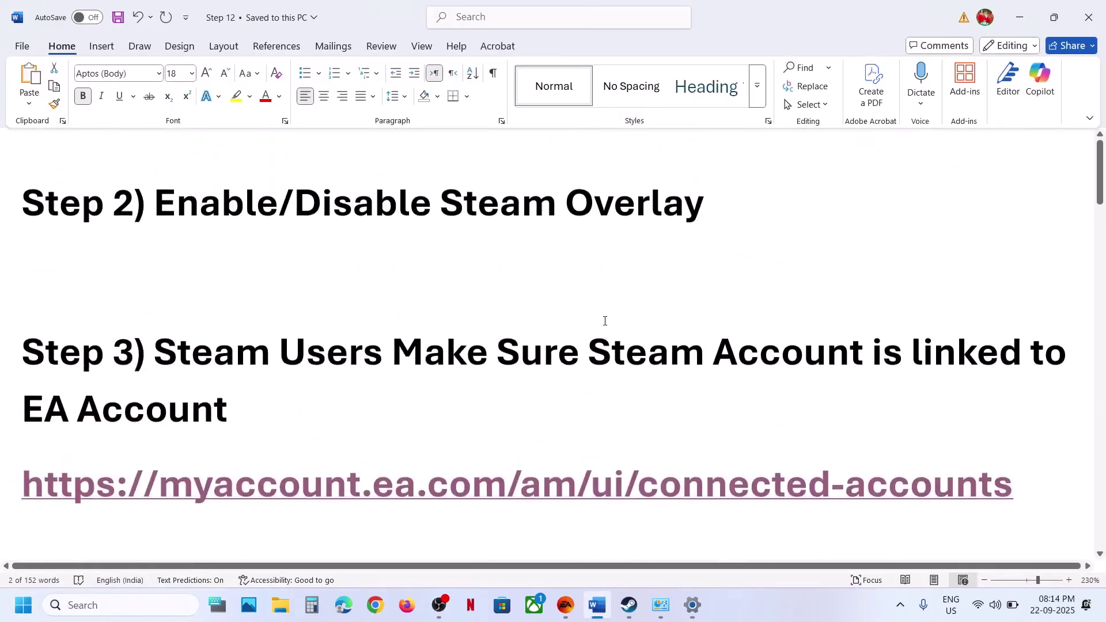
scroll(605, 321, "up", 4)
double_click(10, 204)
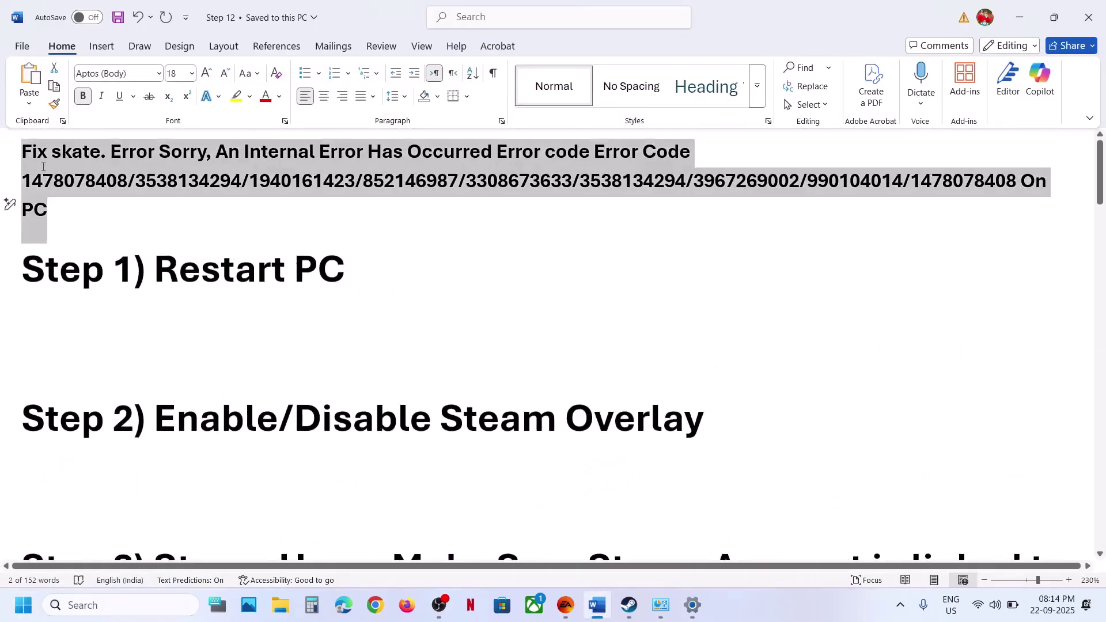